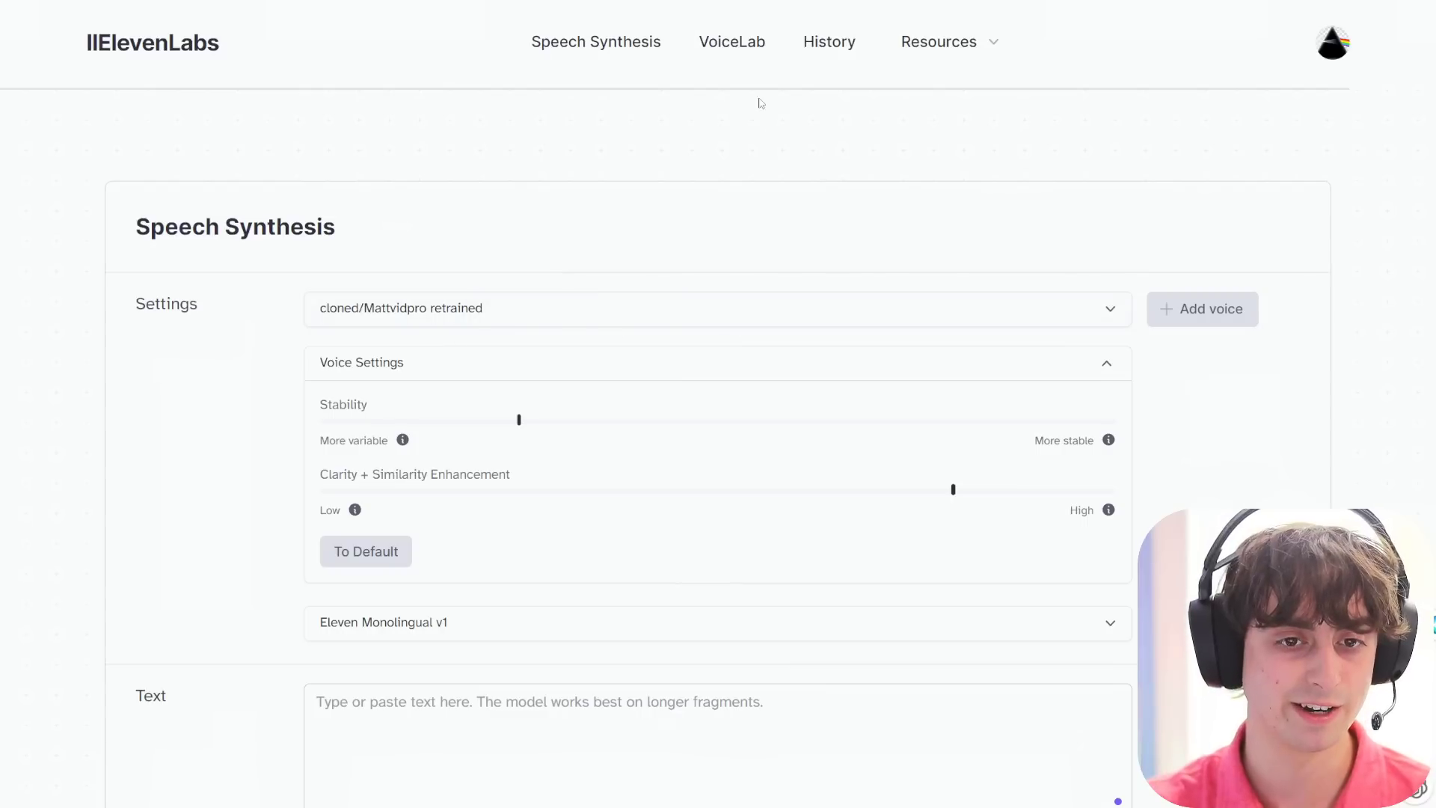
Open VoiceLab and review the saved voices, checking how the Common Guy Voiceover and MattVidPro voices were made
{"action": "left_click", "coordinate": [755, 47]}
{"action": "scroll", "coordinate": [898, 332], "scroll_direction": "down", "scroll_amount": 5}
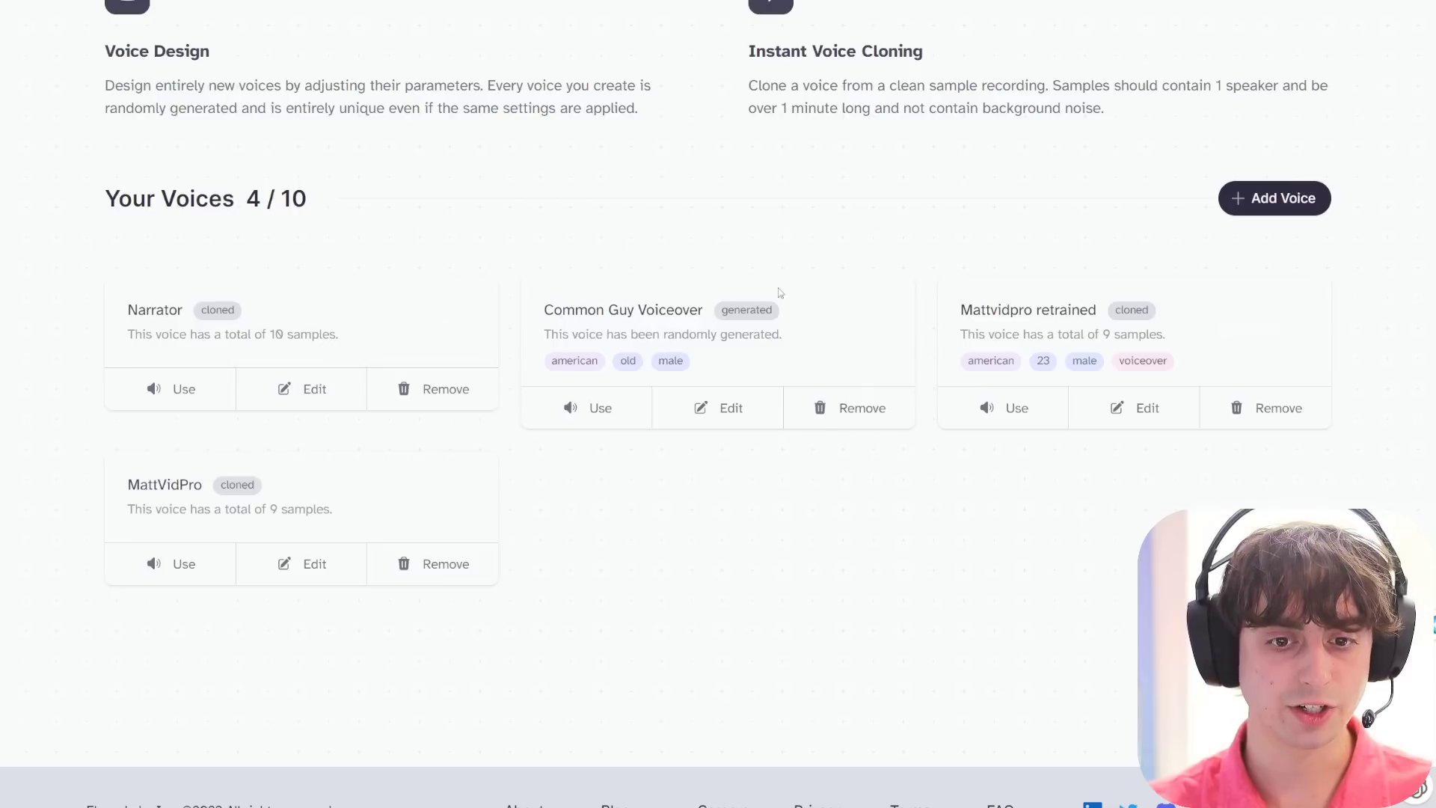
{"action": "left_click_drag", "start_coordinate": [839, 341], "coordinate": [544, 335]}
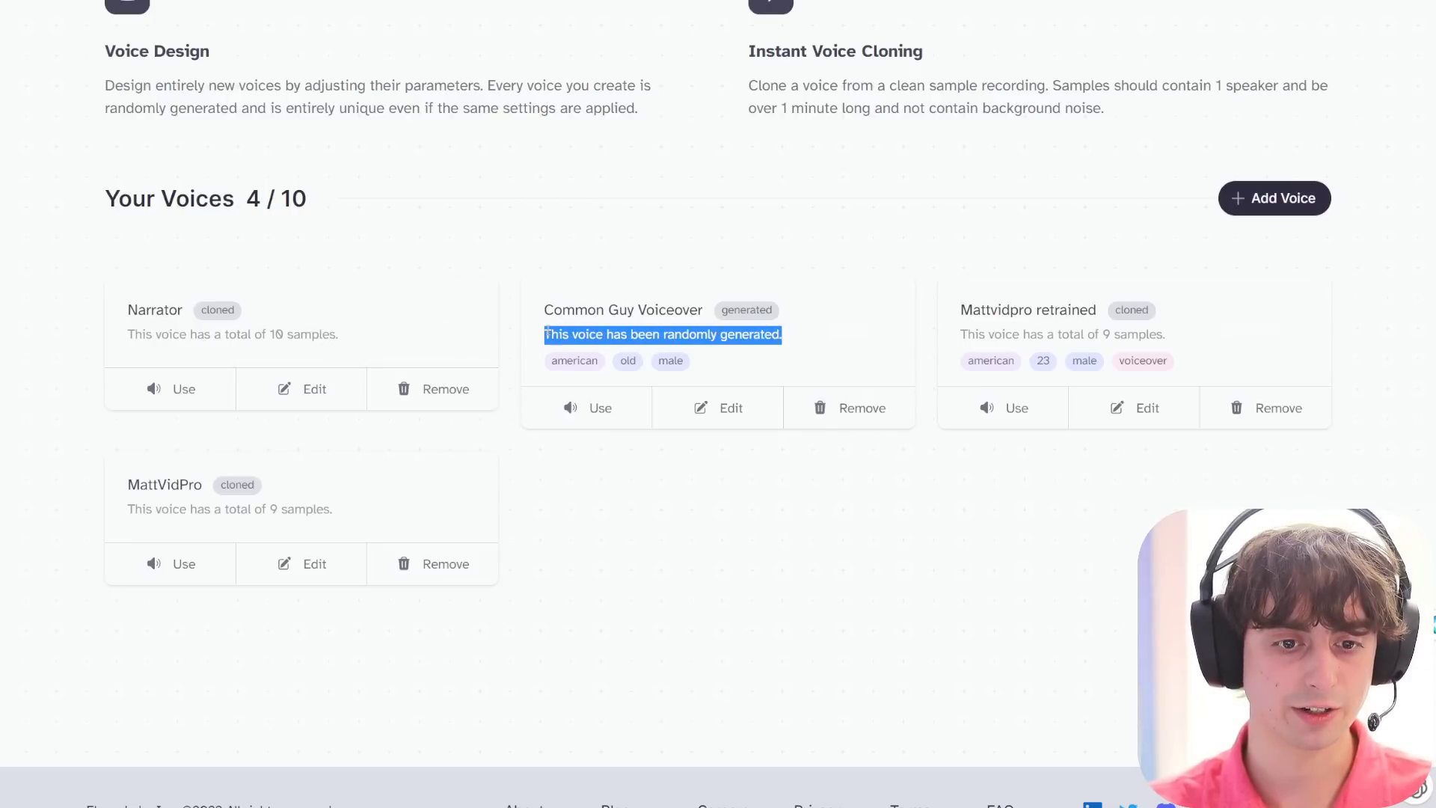
{"action": "key", "text": "ctrl+m"}
{"action": "left_click", "coordinate": [758, 347]}
{"action": "left_click_drag", "start_coordinate": [840, 341], "coordinate": [680, 336]}
{"action": "left_click_drag", "start_coordinate": [127, 484], "coordinate": [285, 480]}
{"action": "key", "text": "ctrl+m"}
Examine the sample details and tags of the Mattvidpro retrained voice, comparing them with the Narrator and Common Guy Voiceover entries
{"action": "left_click_drag", "start_coordinate": [942, 319], "coordinate": [1220, 309]}
{"action": "left_click", "coordinate": [1215, 312]}
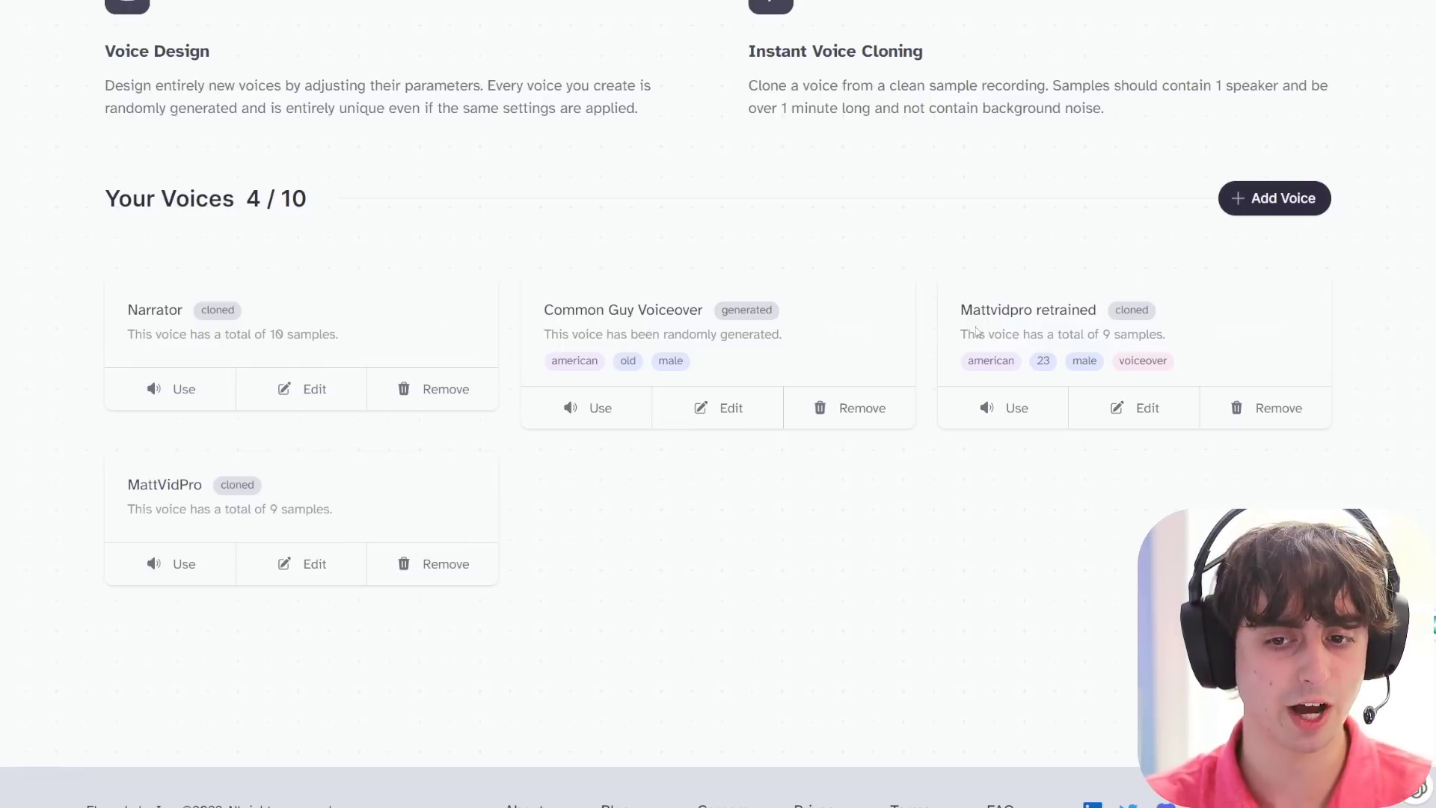
{"action": "mouse_move", "coordinate": [960, 366]}
{"action": "left_mouse_down"}
{"action": "mouse_move", "coordinate": [1227, 359]}
{"action": "mouse_move", "coordinate": [943, 363]}
{"action": "left_mouse_up"}
{"action": "key", "text": "ctrl+m"}
{"action": "left_click", "coordinate": [1204, 340]}
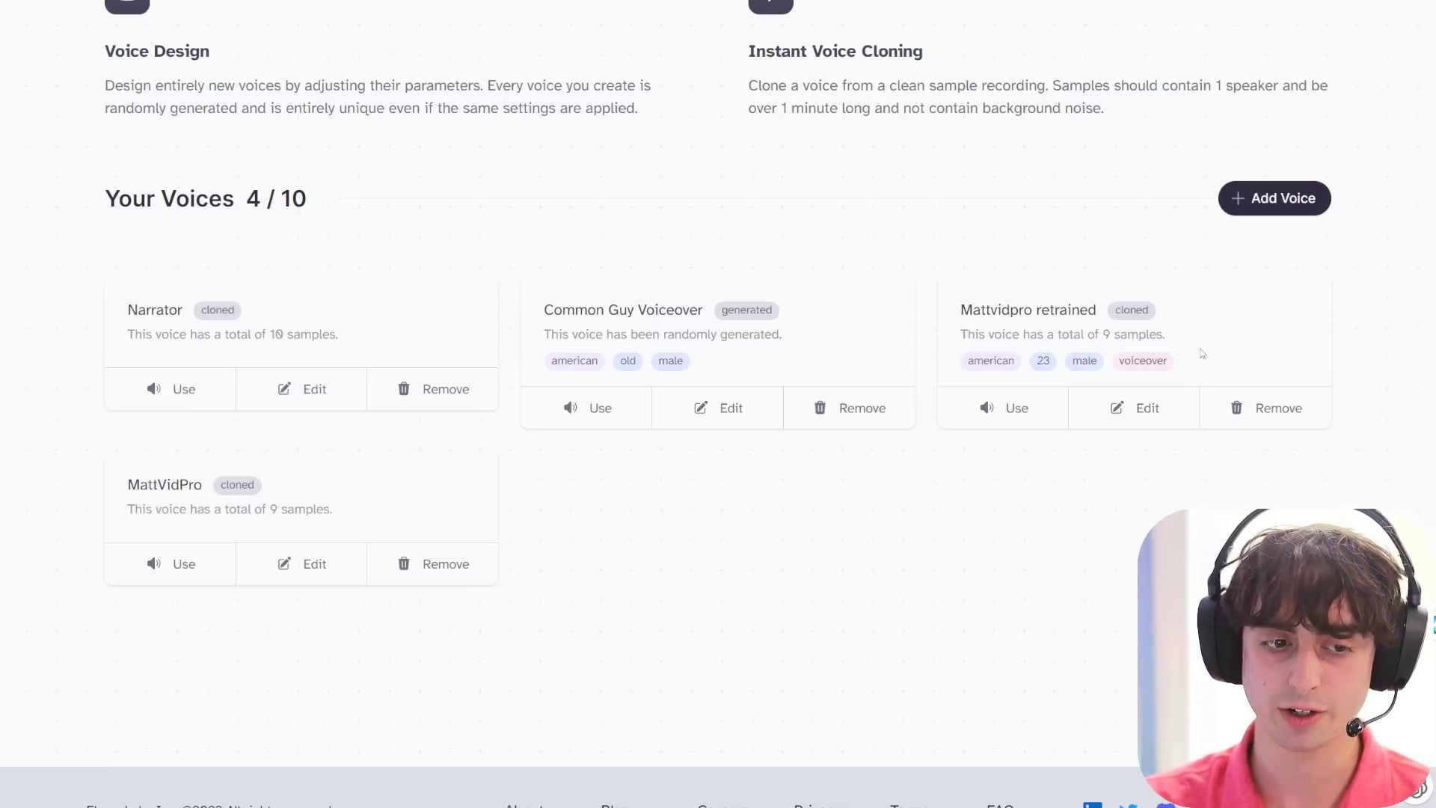
{"action": "left_click_drag", "start_coordinate": [956, 311], "coordinate": [1182, 378]}
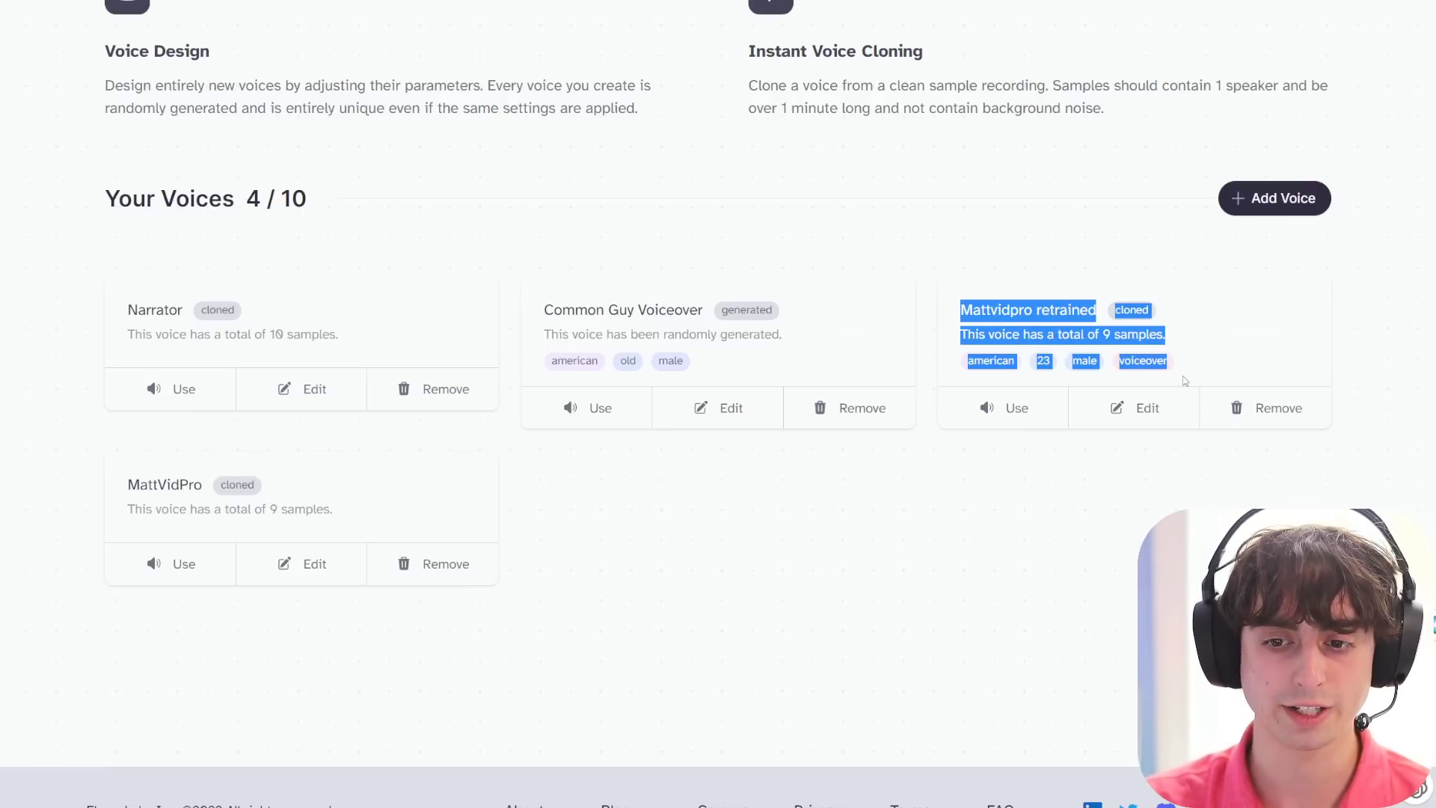
{"action": "key", "text": "ctrl+m"}
{"action": "left_click_drag", "start_coordinate": [128, 307], "coordinate": [362, 333]}
{"action": "key", "text": "ctrl+m"}
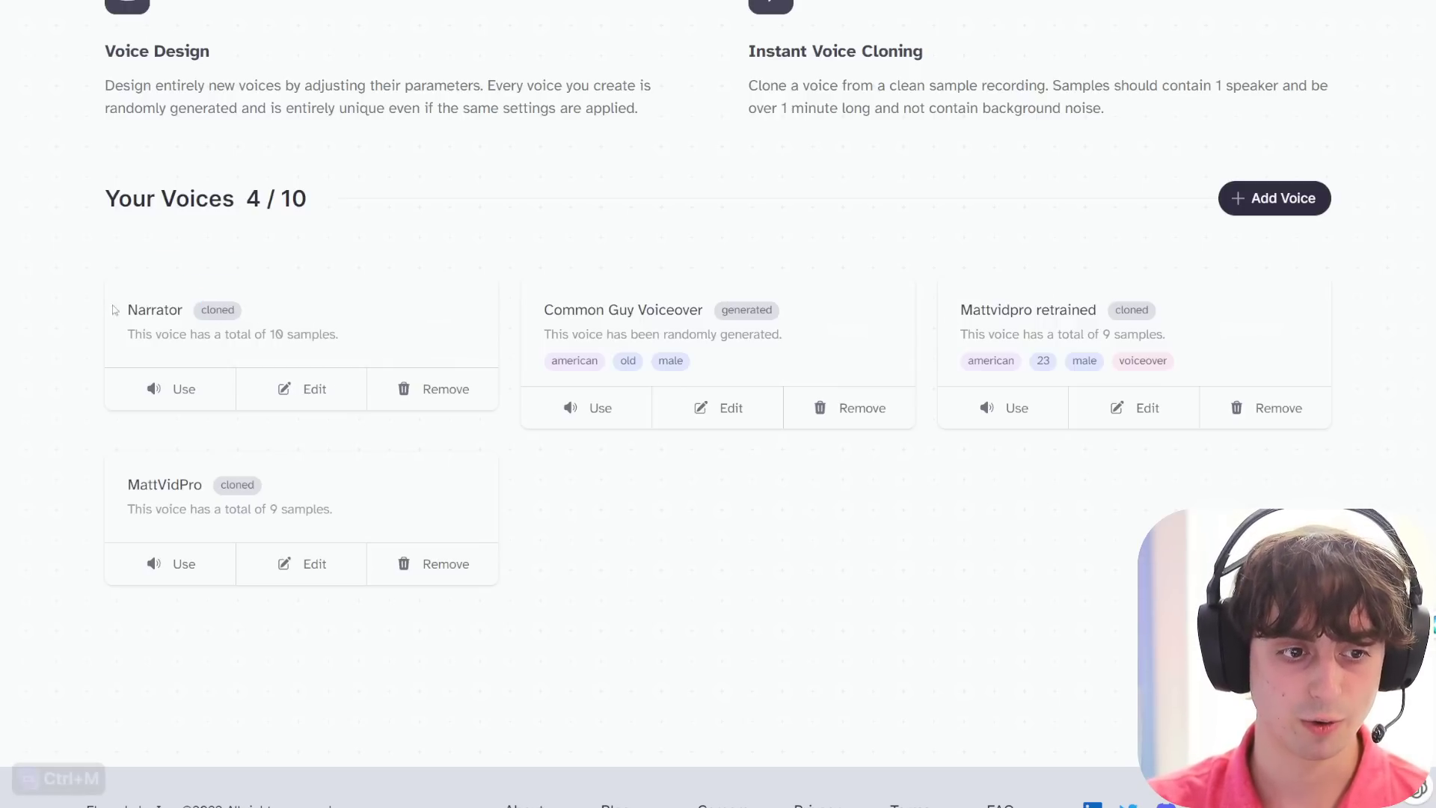
{"action": "left_click_drag", "start_coordinate": [554, 308], "coordinate": [833, 340]}
{"action": "key", "text": "ctrl+m"}
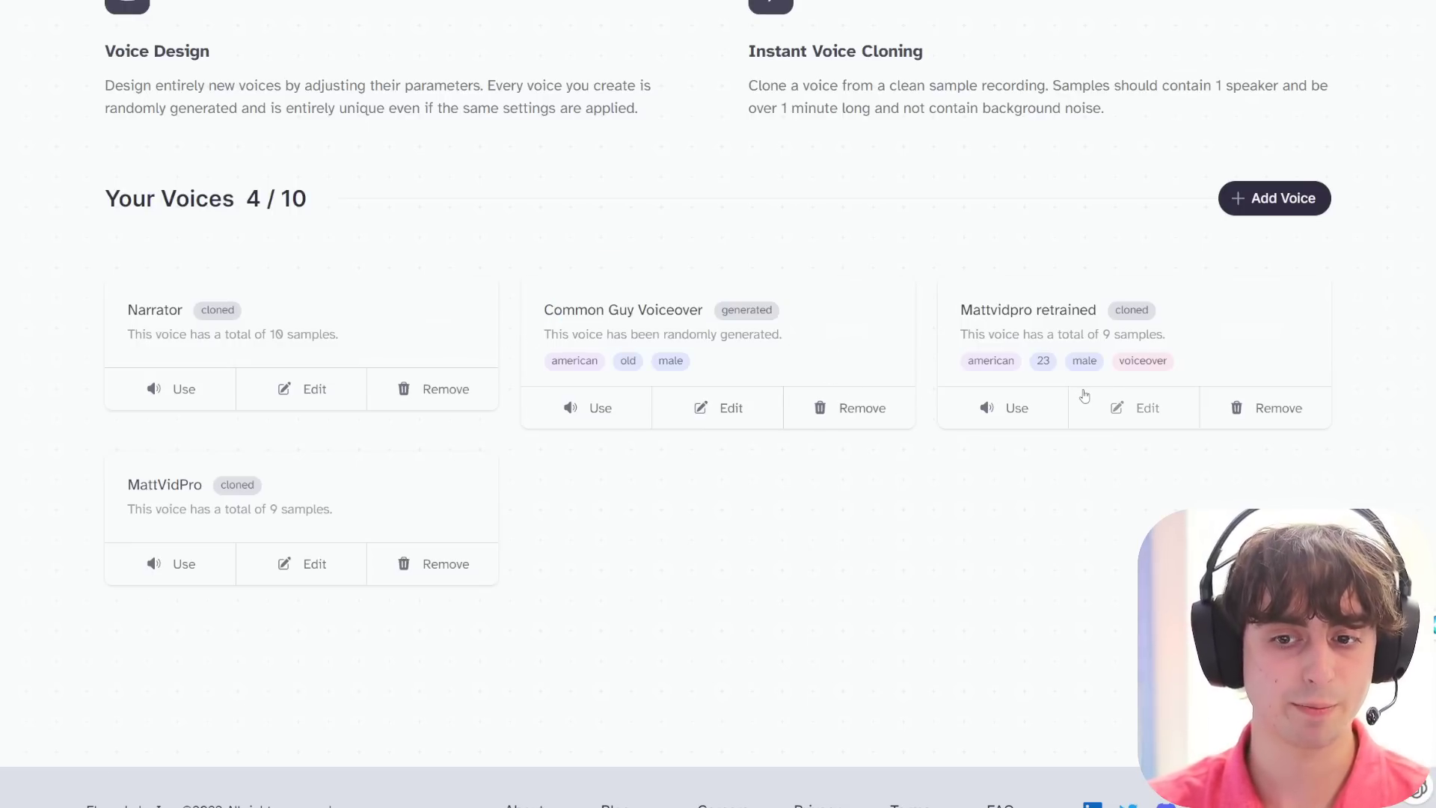
{"action": "scroll", "coordinate": [1077, 400], "scroll_direction": "up", "scroll_amount": 2}
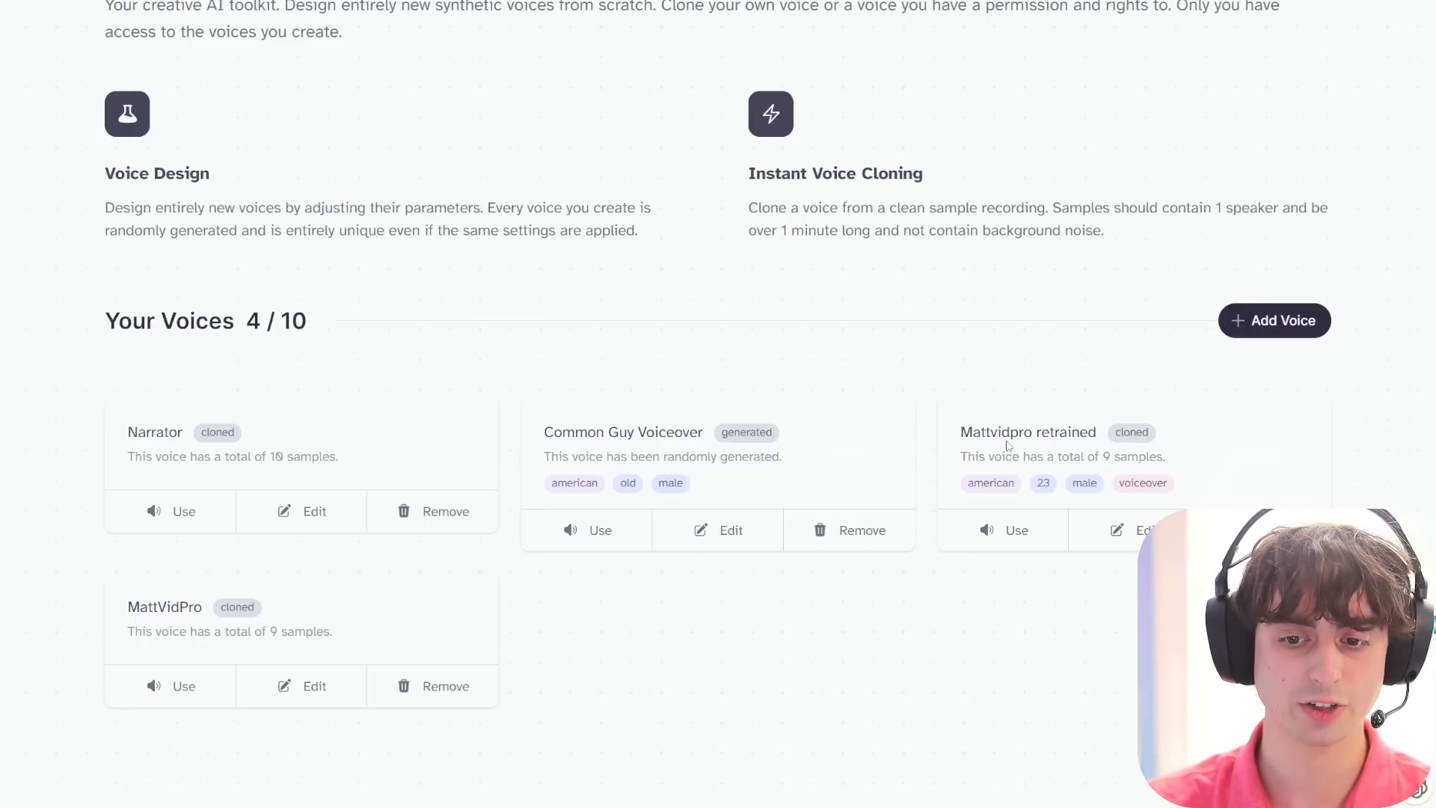
{"action": "left_click_drag", "start_coordinate": [957, 423], "coordinate": [1165, 460]}
{"action": "key", "text": "ctrl+m"}
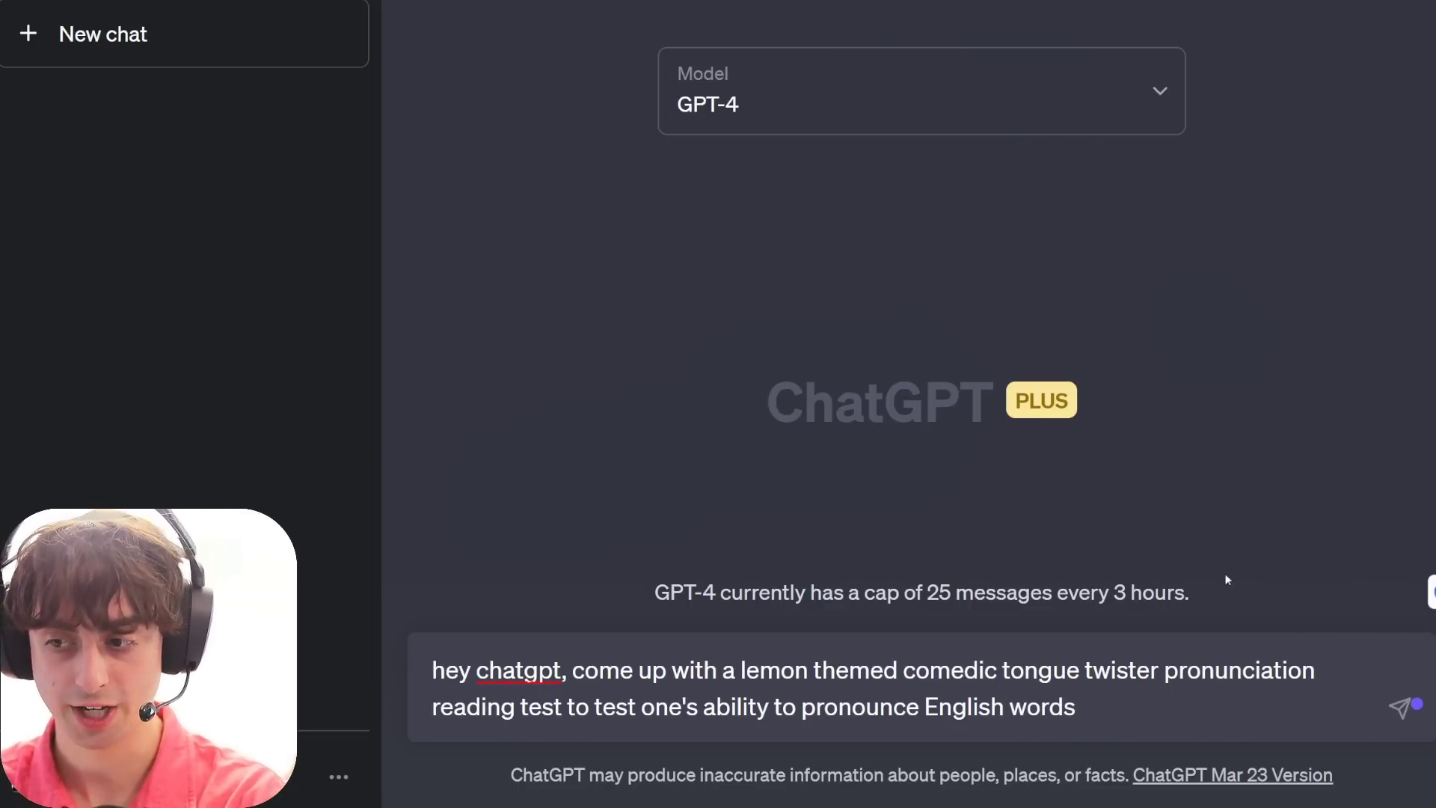
In ChatGPT, submit the request for a lemon themed comedic tongue twister pronunciation reading test and select the reply's text
{"action": "key", "text": "Return"}
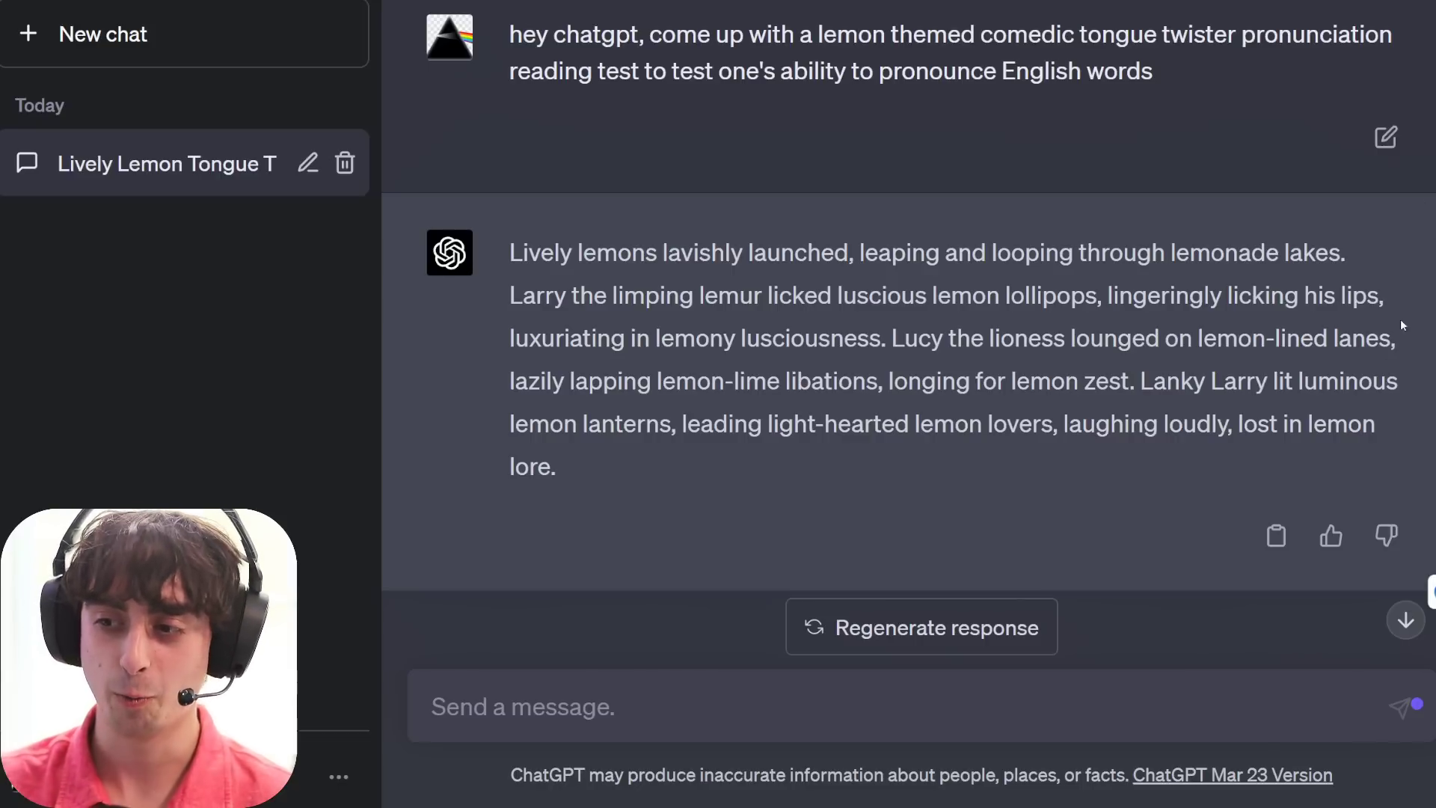
{"action": "triple_click", "coordinate": [857, 472]}
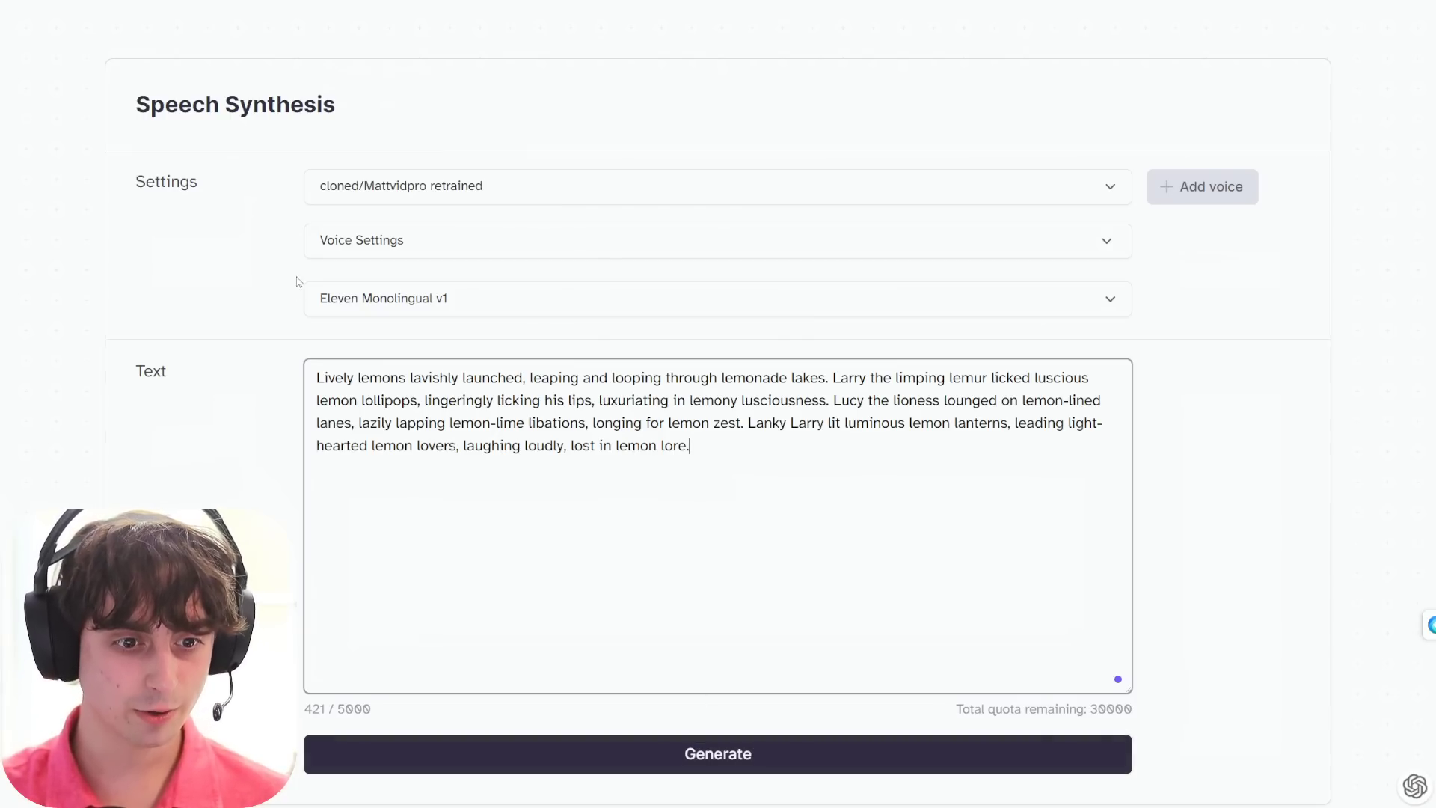
Check the available speech models and voice settings, and generate the lemon tongue twister in ElevenLabs with Eleven Monolingual v1
{"action": "left_click", "coordinate": [469, 295]}
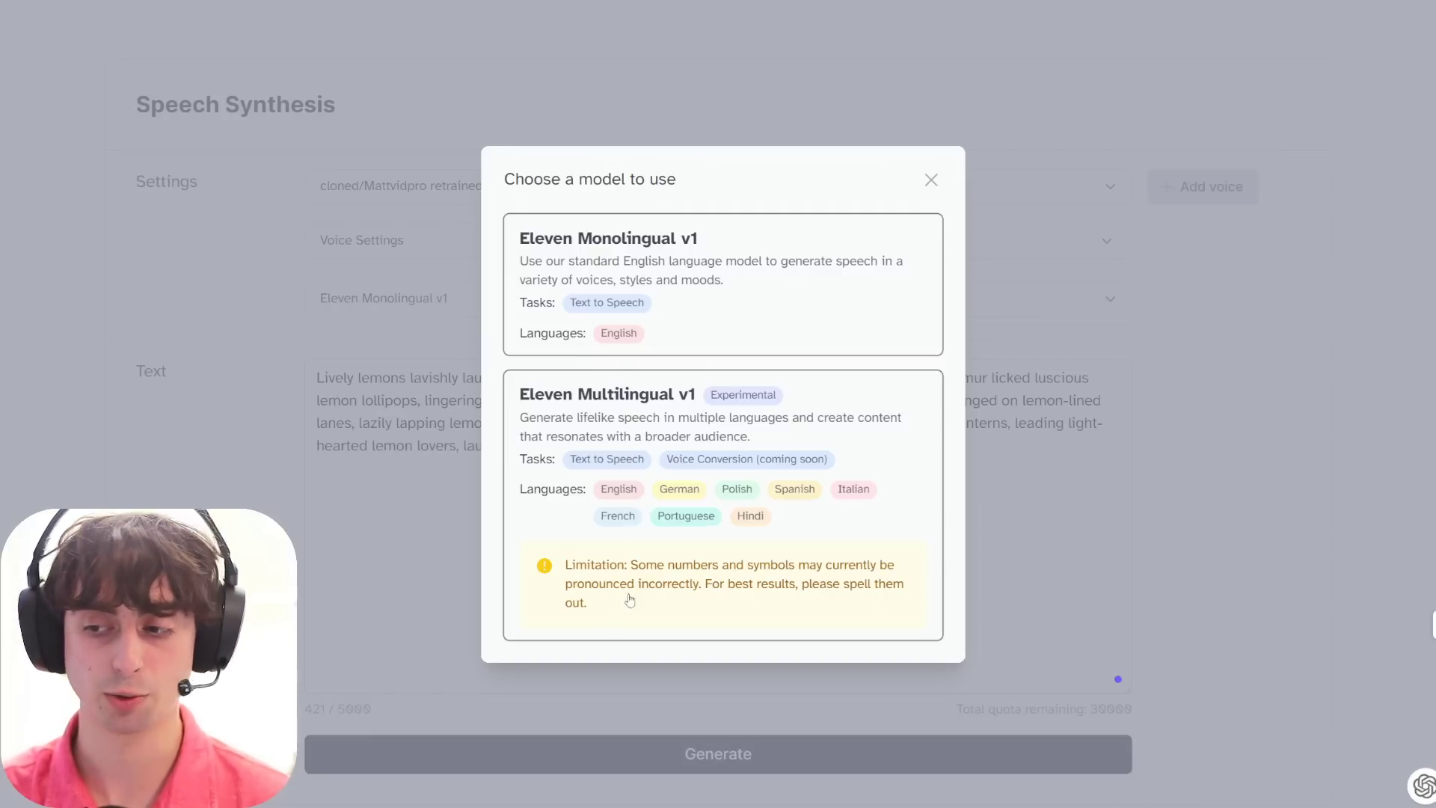
{"action": "left_click", "coordinate": [931, 182]}
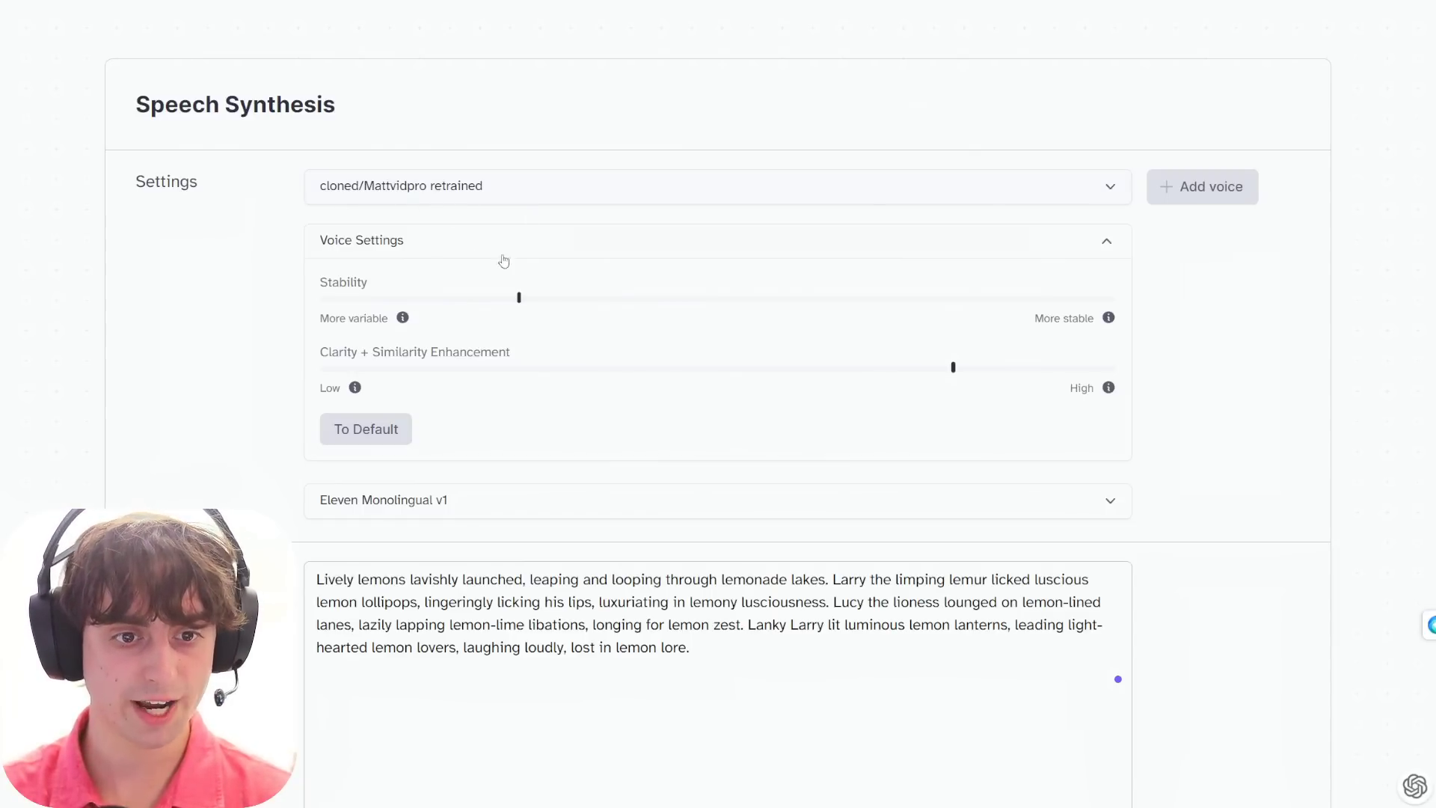
{"action": "mouse_move", "coordinate": [518, 302]}
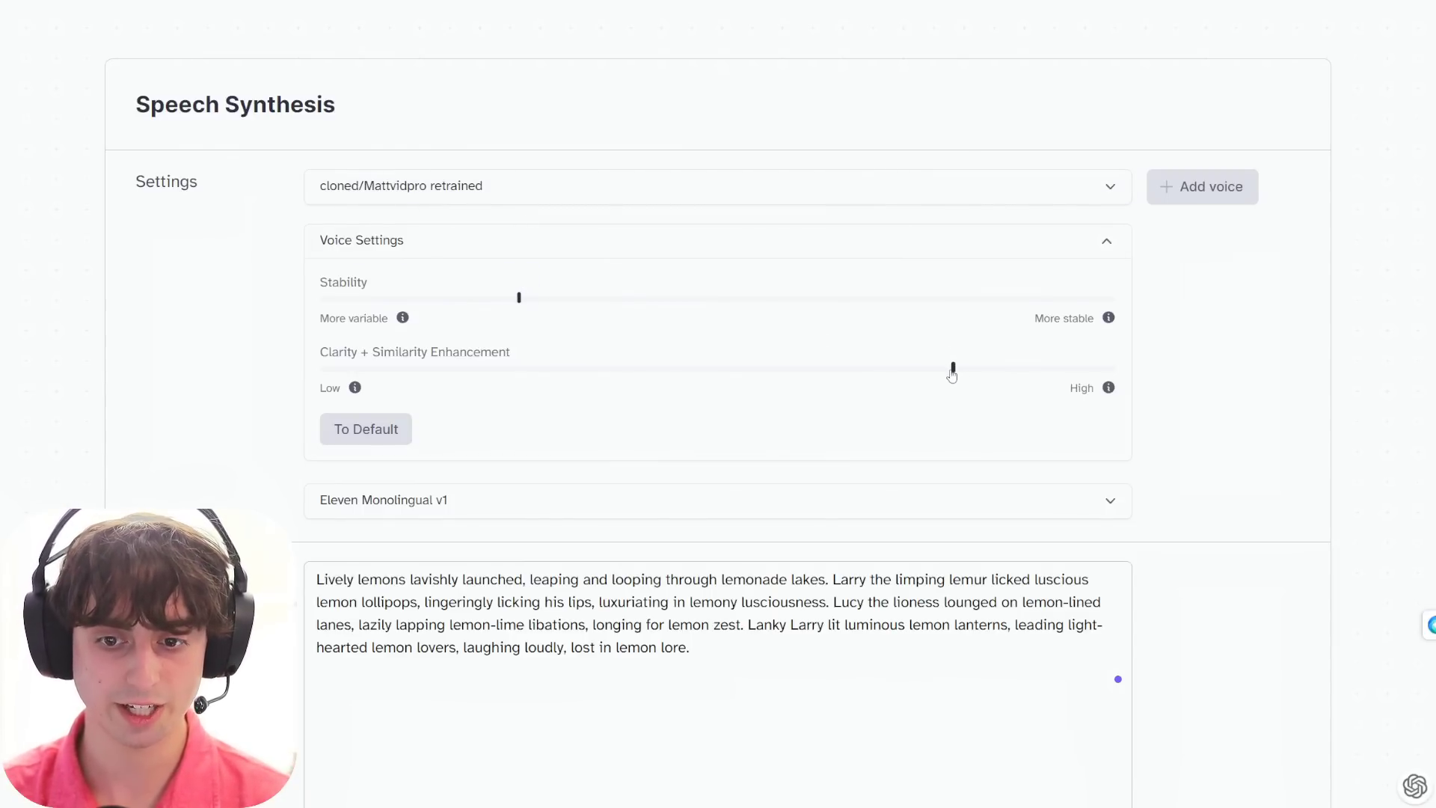
{"action": "scroll", "coordinate": [657, 507], "scroll_direction": "down", "scroll_amount": 4}
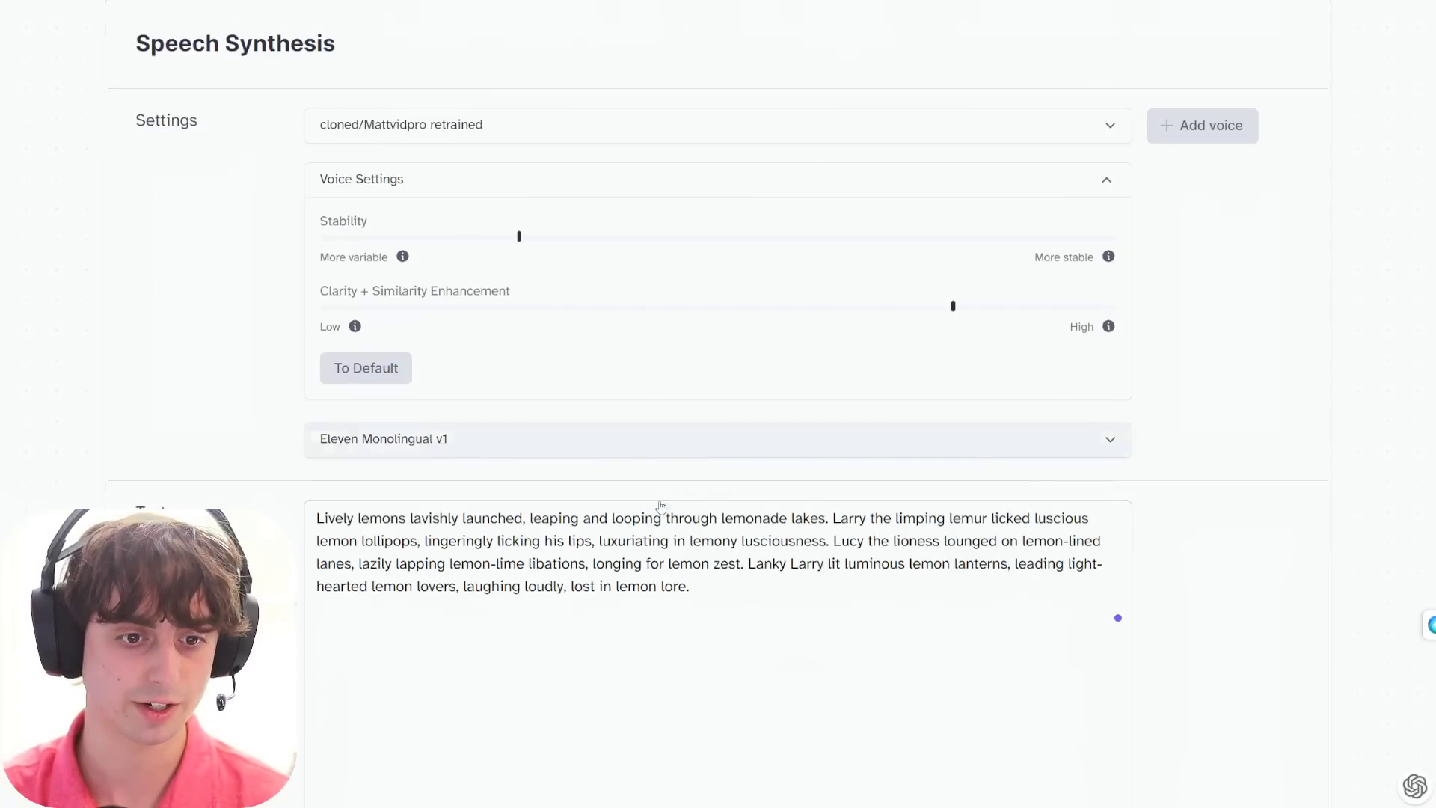
{"action": "left_click", "coordinate": [801, 655]}
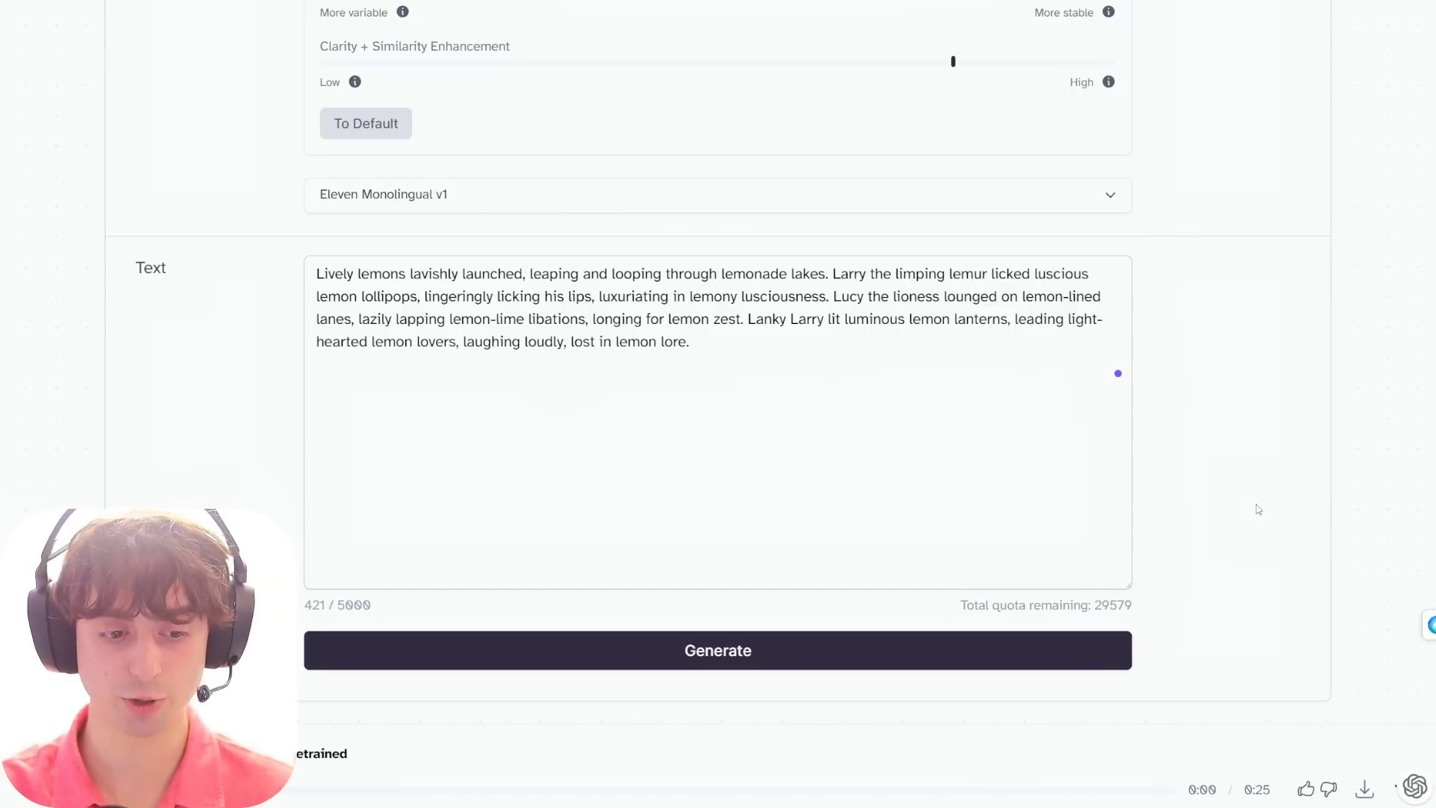
Set the speech model to Eleven Multilingual v1 and generate the same English lemon text
{"action": "scroll", "coordinate": [972, 314], "scroll_direction": "up", "scroll_amount": 1}
{"action": "left_click", "coordinate": [875, 255]}
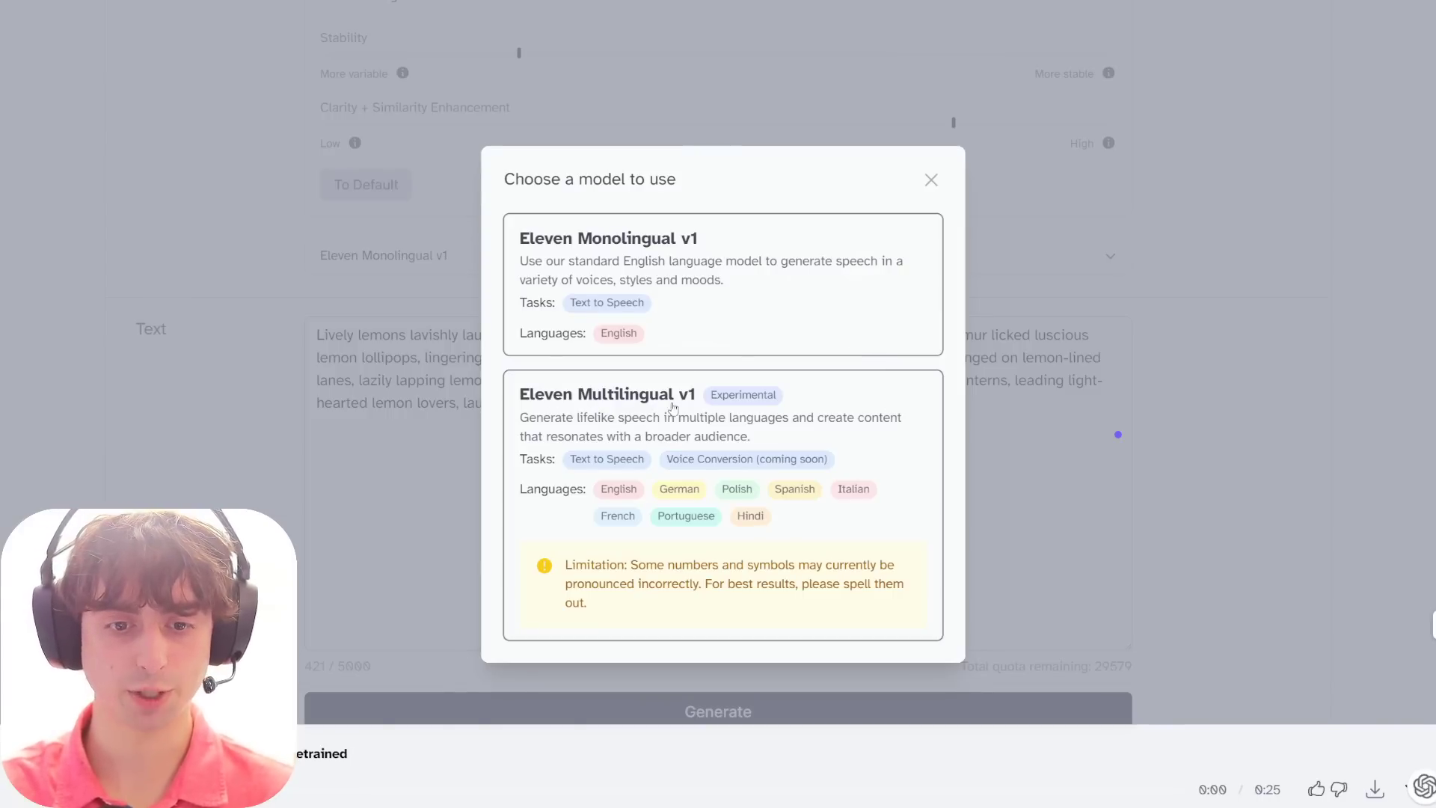
{"action": "left_click", "coordinate": [673, 408]}
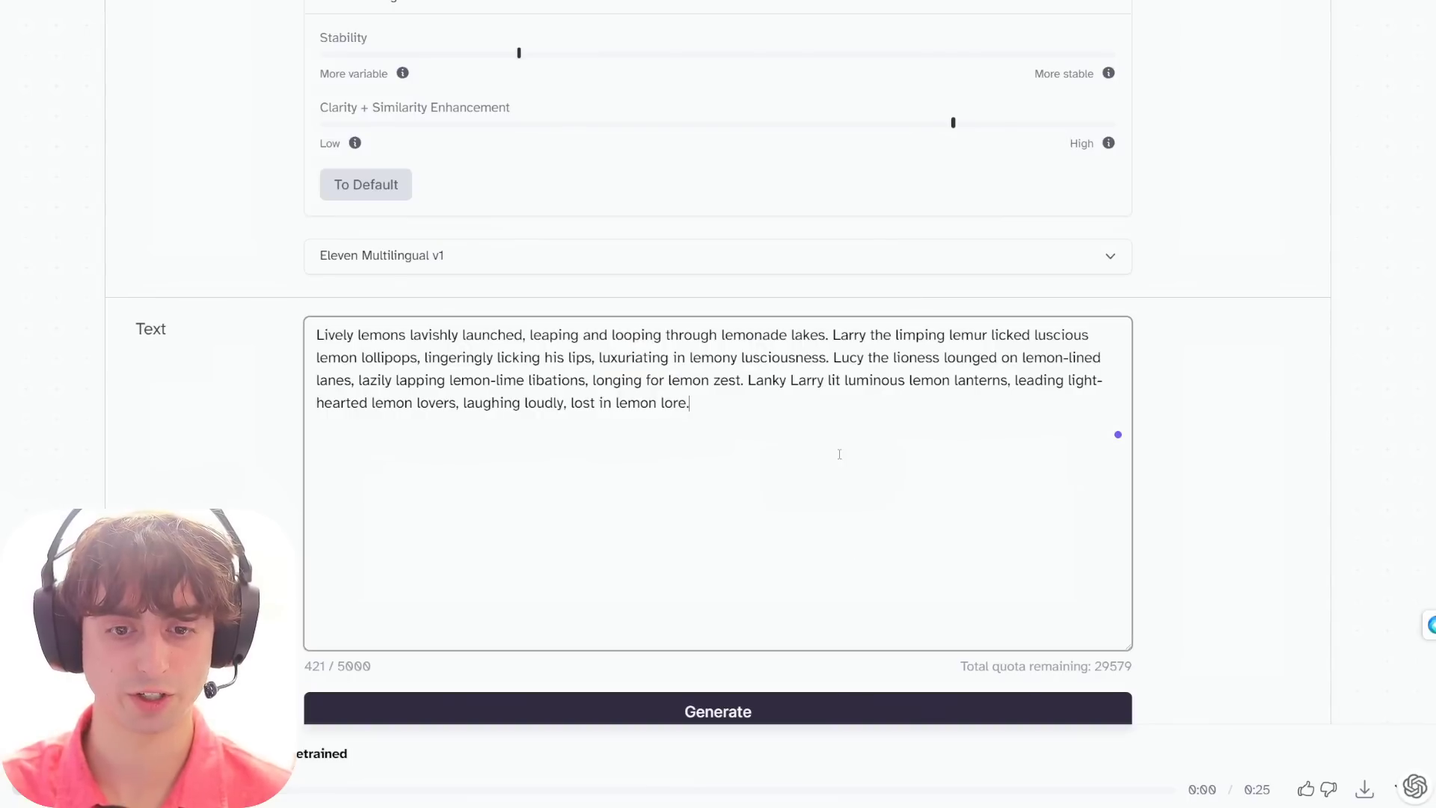
{"action": "scroll", "coordinate": [838, 454], "scroll_direction": "down", "scroll_amount": 2}
{"action": "left_click", "coordinate": [757, 596]}
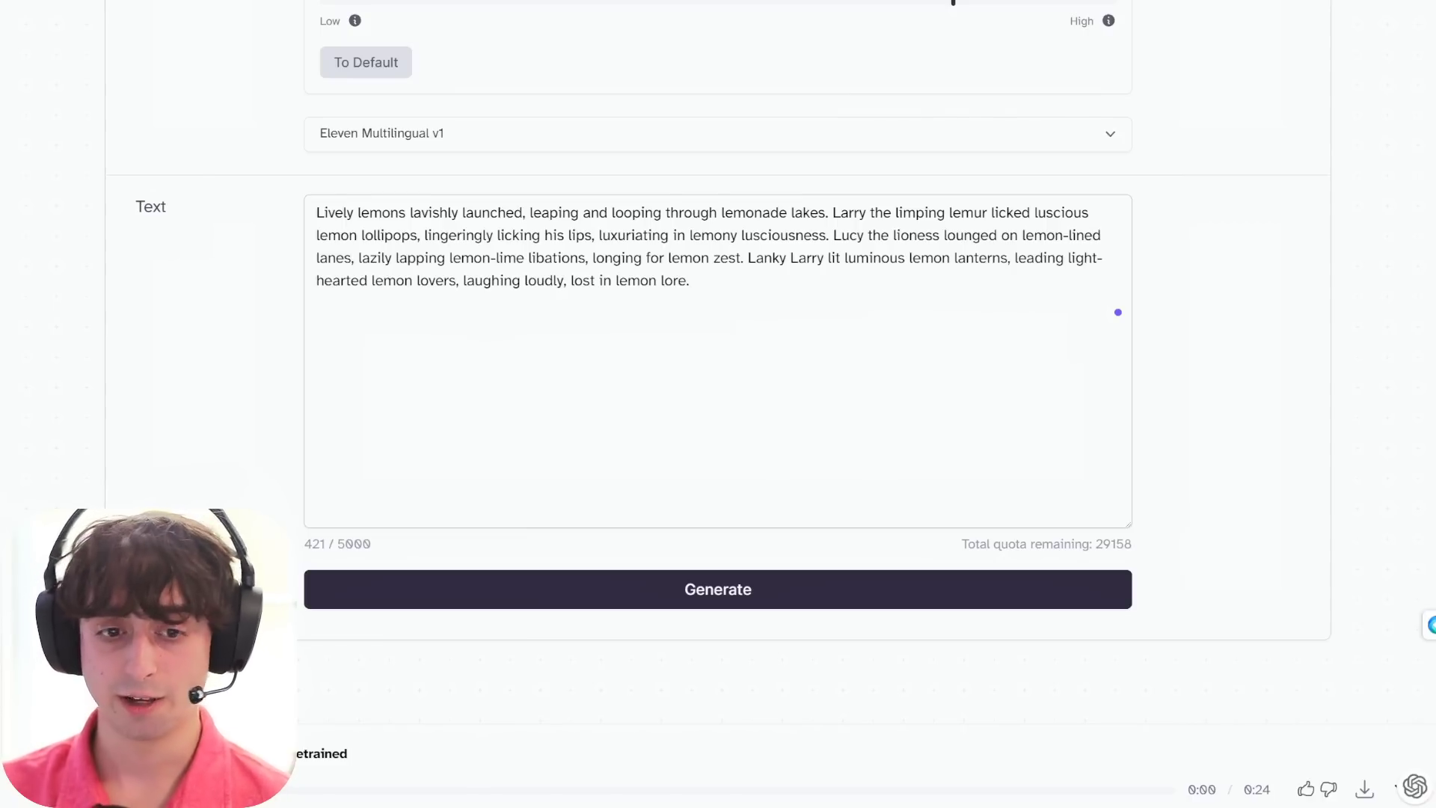
Select the English text, check the model choices, and copy the German translation of the tongue twister from ChatGPT
{"action": "scroll", "coordinate": [1293, 362], "scroll_direction": "up", "scroll_amount": 3}
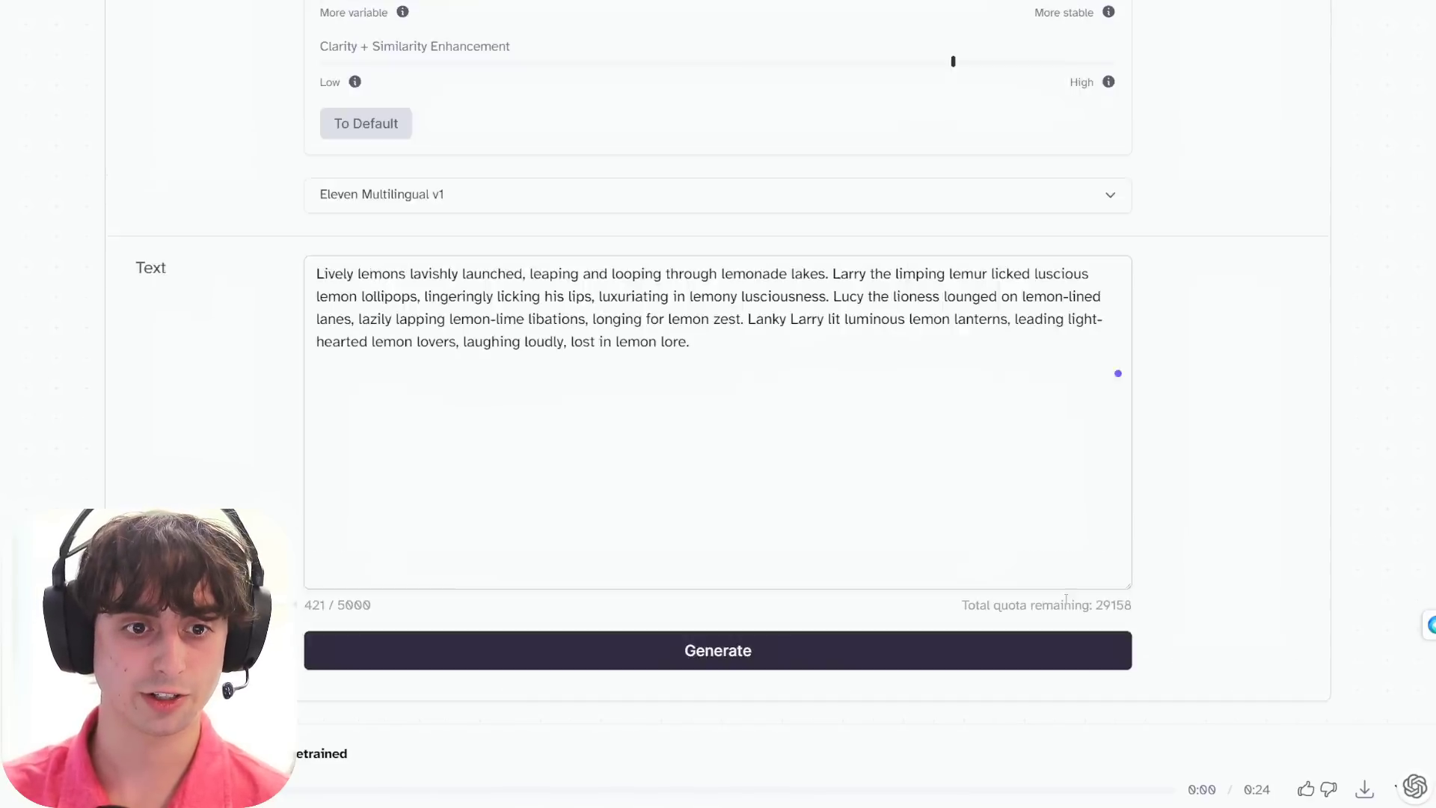
{"action": "key", "text": "ctrl+a"}
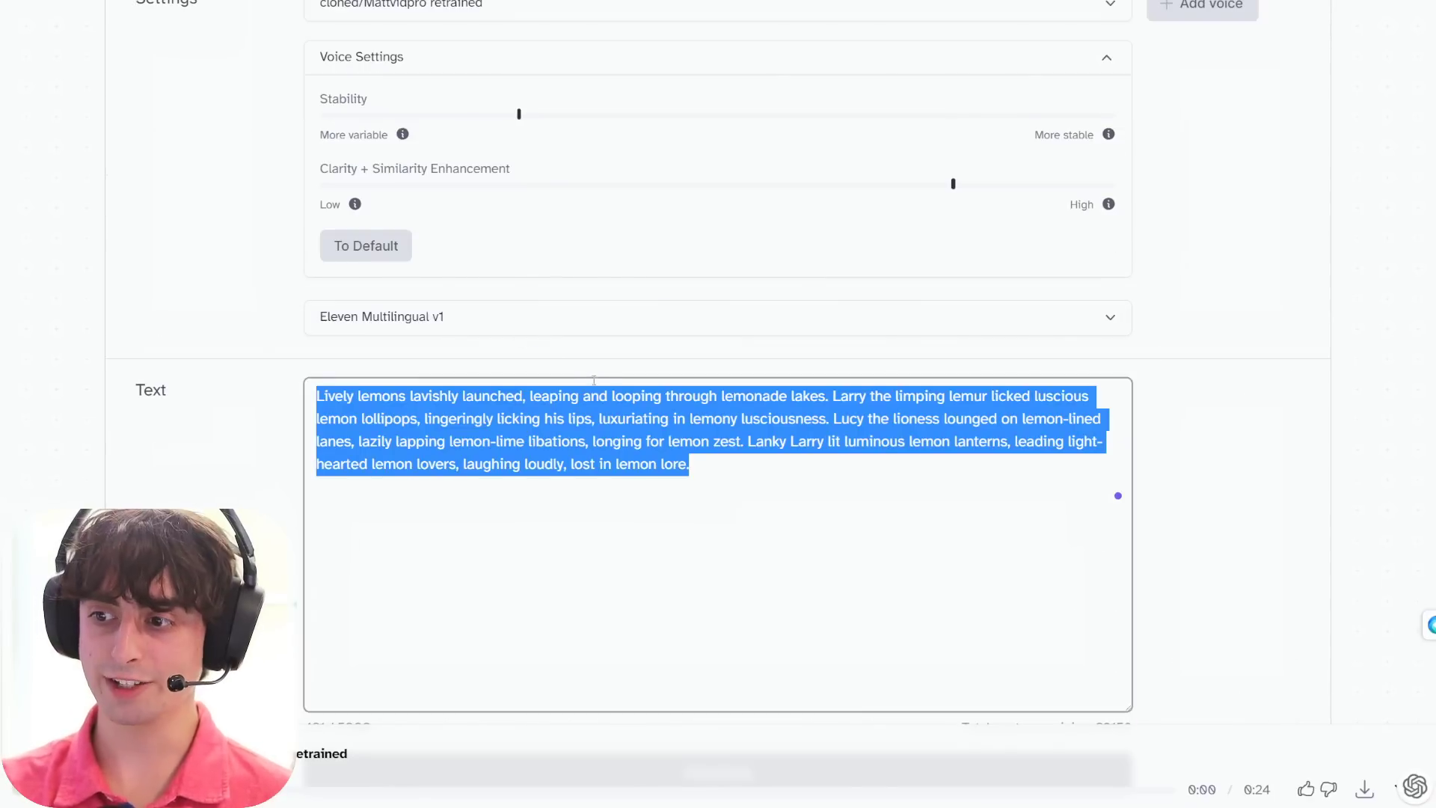
{"action": "left_click", "coordinate": [499, 322]}
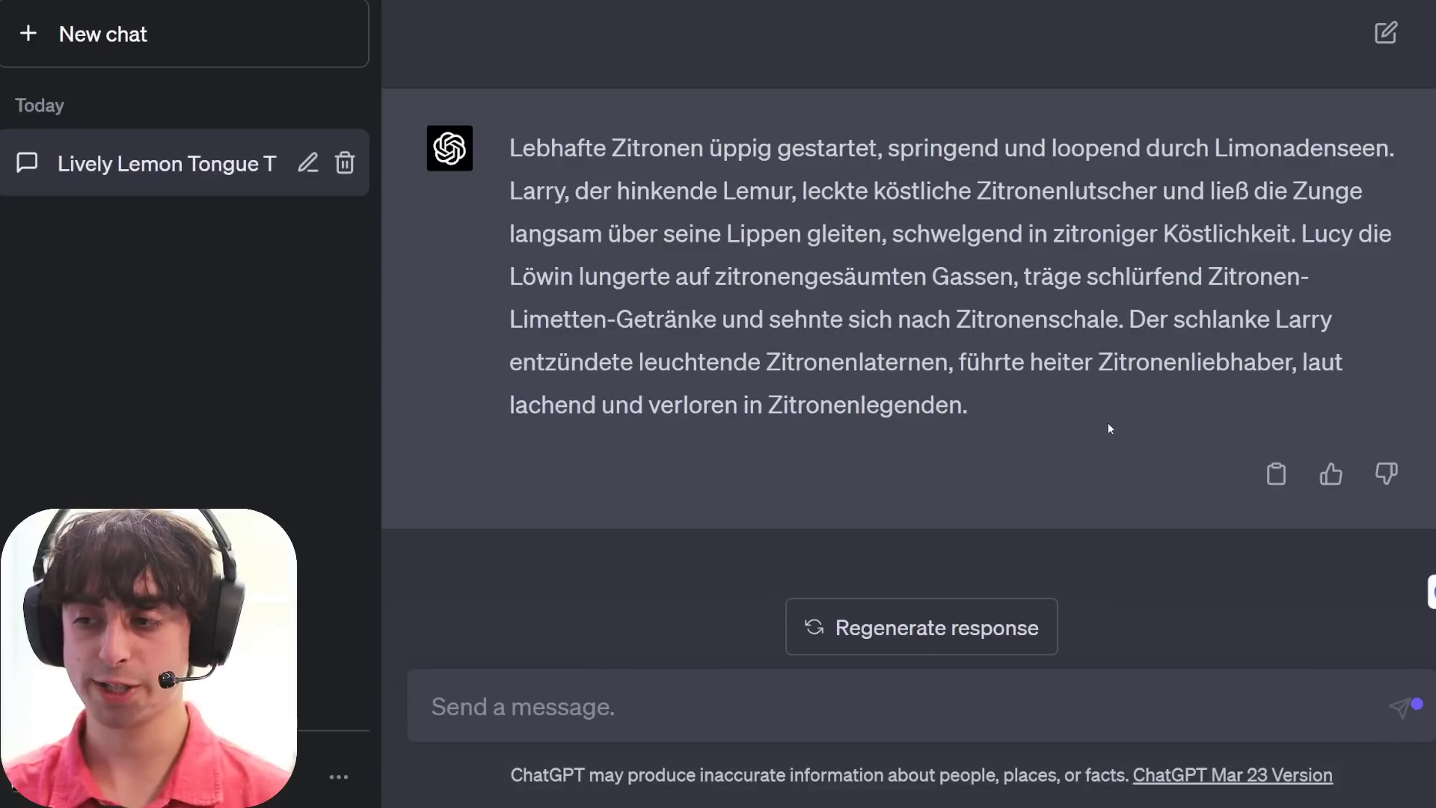
{"action": "mouse_move", "coordinate": [1090, 425]}
{"action": "left_mouse_down"}
{"action": "mouse_move", "coordinate": [625, 320]}
{"action": "mouse_move", "coordinate": [535, 147]}
{"action": "mouse_move", "coordinate": [504, 149]}
{"action": "left_mouse_up"}
{"action": "key", "text": "ctrl+c"}
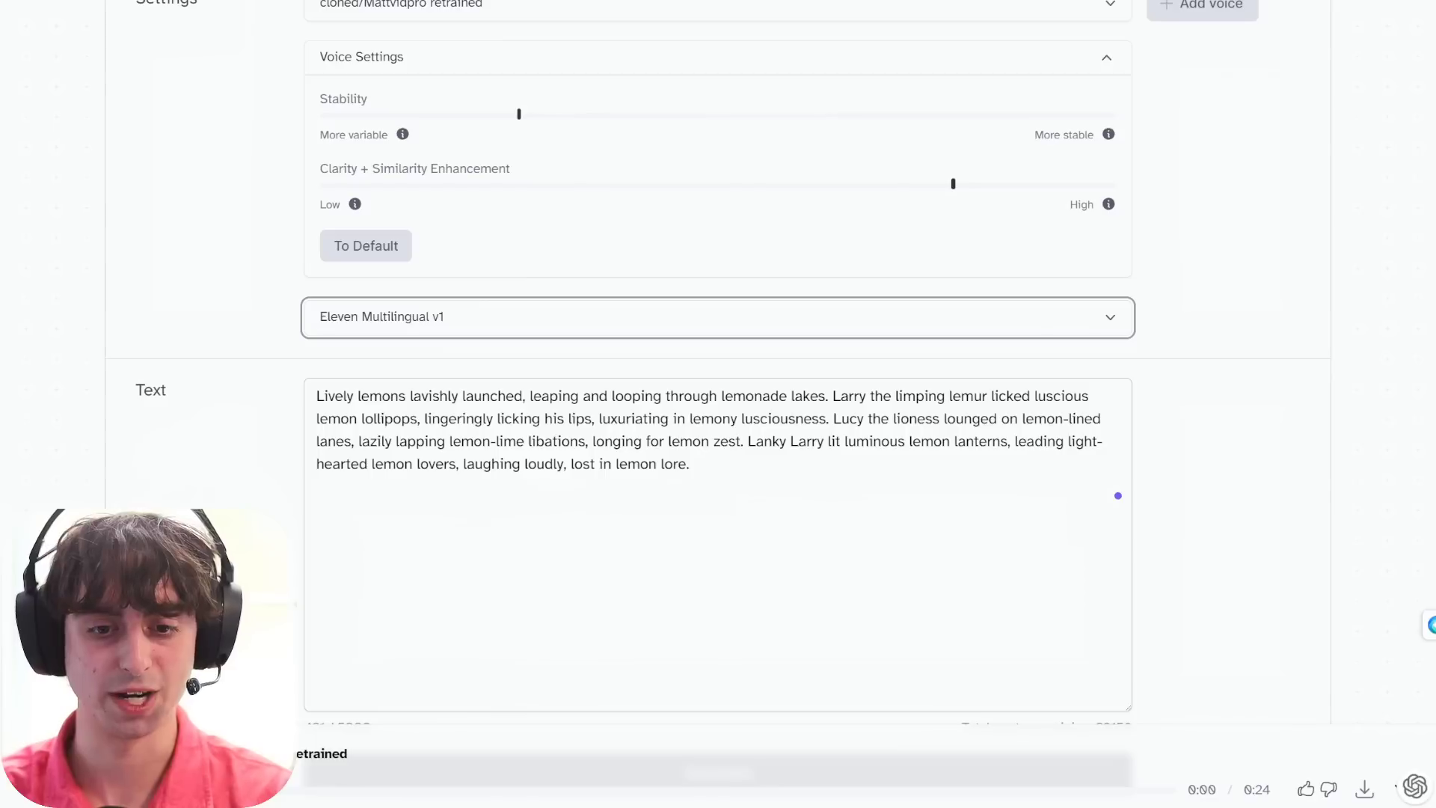
Replace the English text in ElevenLabs with the copied German translation and generate its speech with Eleven Multilingual v1
{"action": "key", "text": "ctrl+a"}
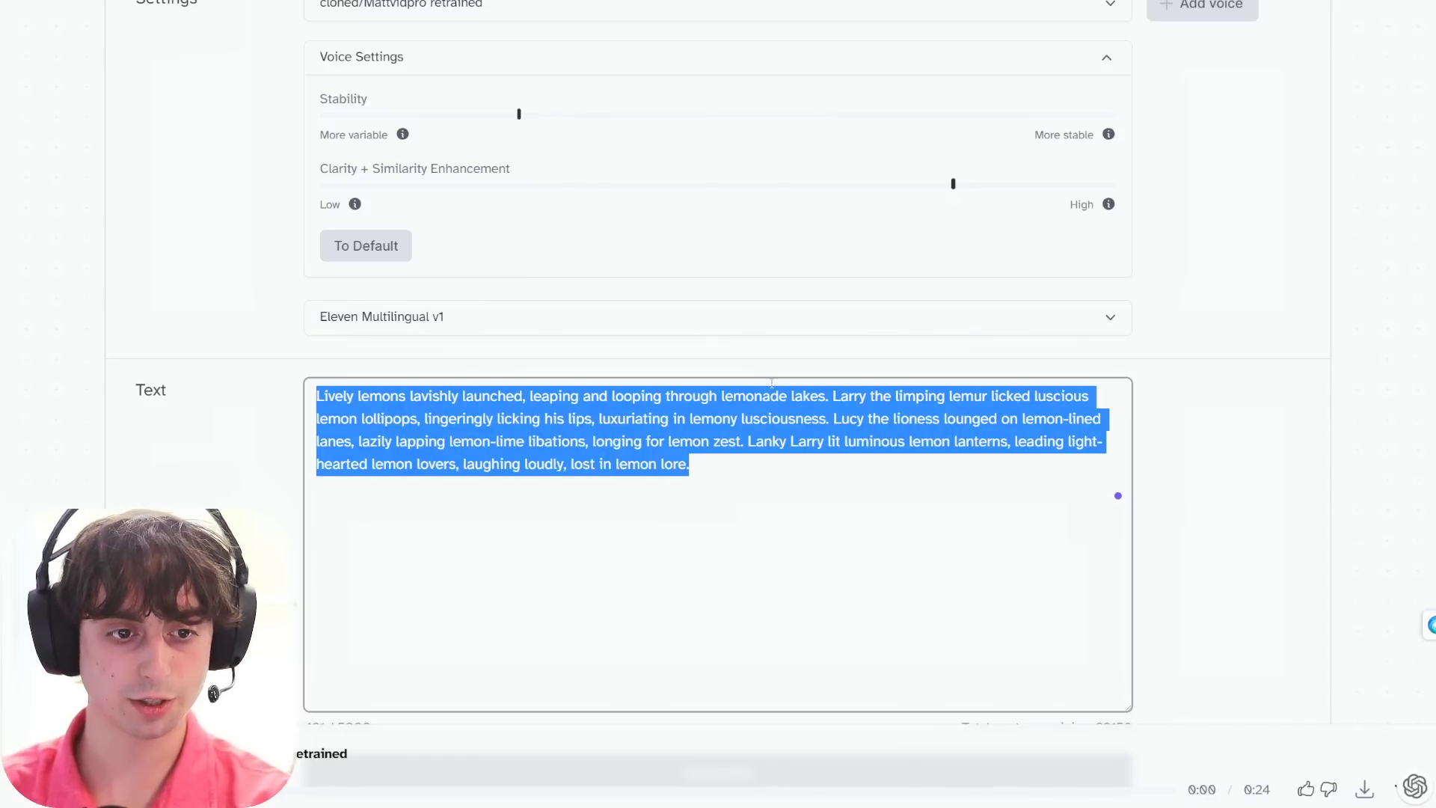
{"action": "key", "text": "BackSpace"}
{"action": "key", "text": "ctrl+v"}
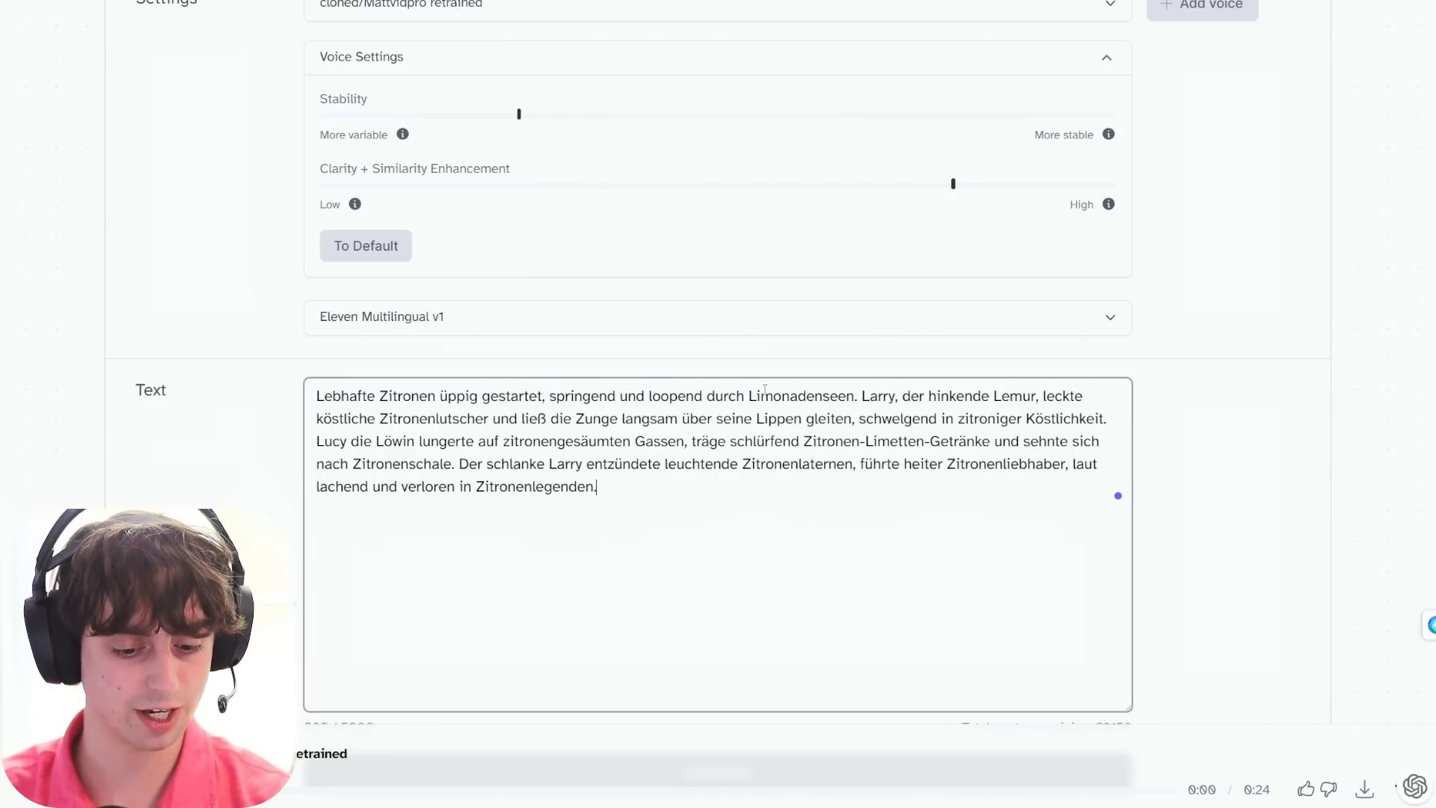
{"action": "scroll", "coordinate": [410, 304], "scroll_direction": "up", "scroll_amount": 2}
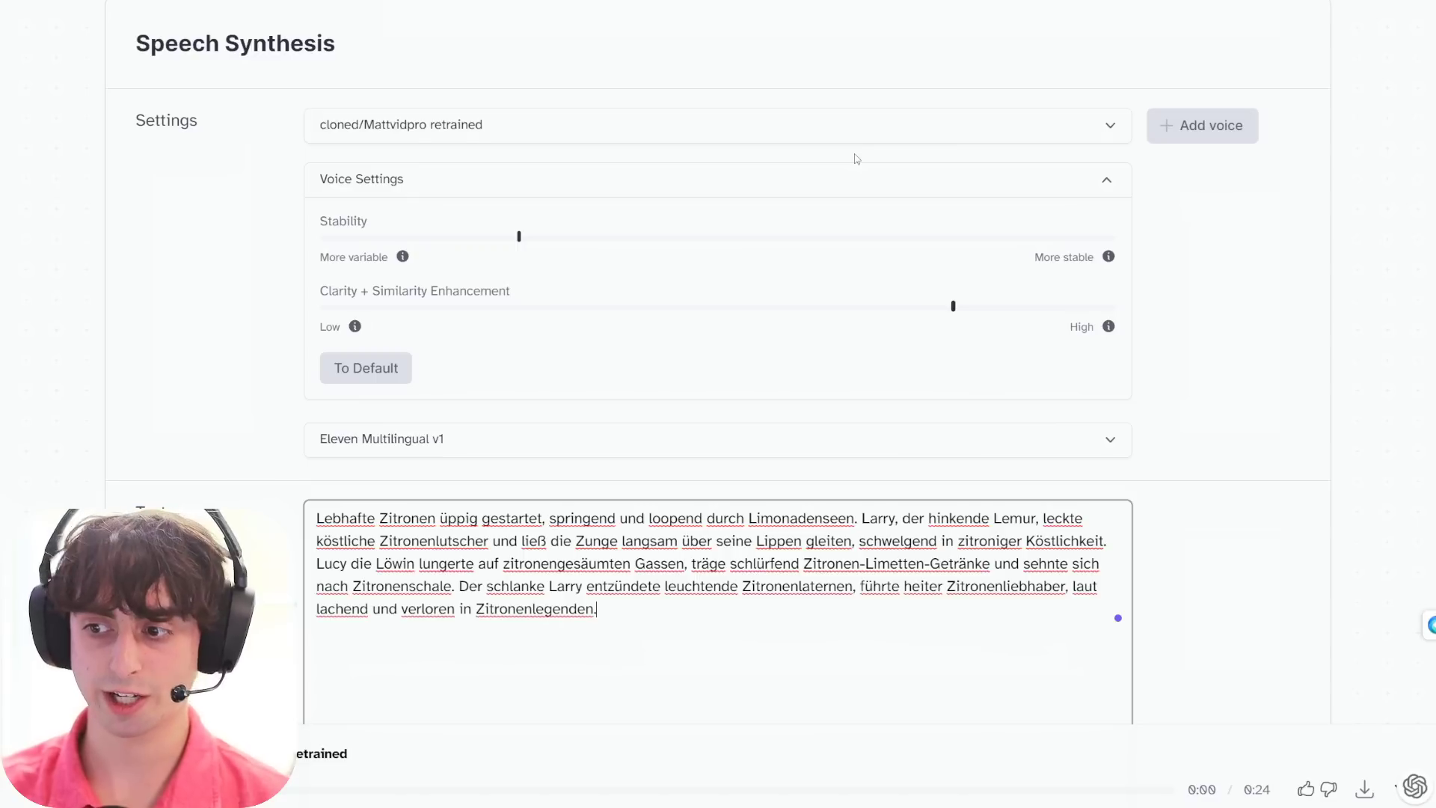
{"action": "scroll", "coordinate": [858, 180], "scroll_direction": "down", "scroll_amount": 5}
{"action": "left_click", "coordinate": [603, 527]}
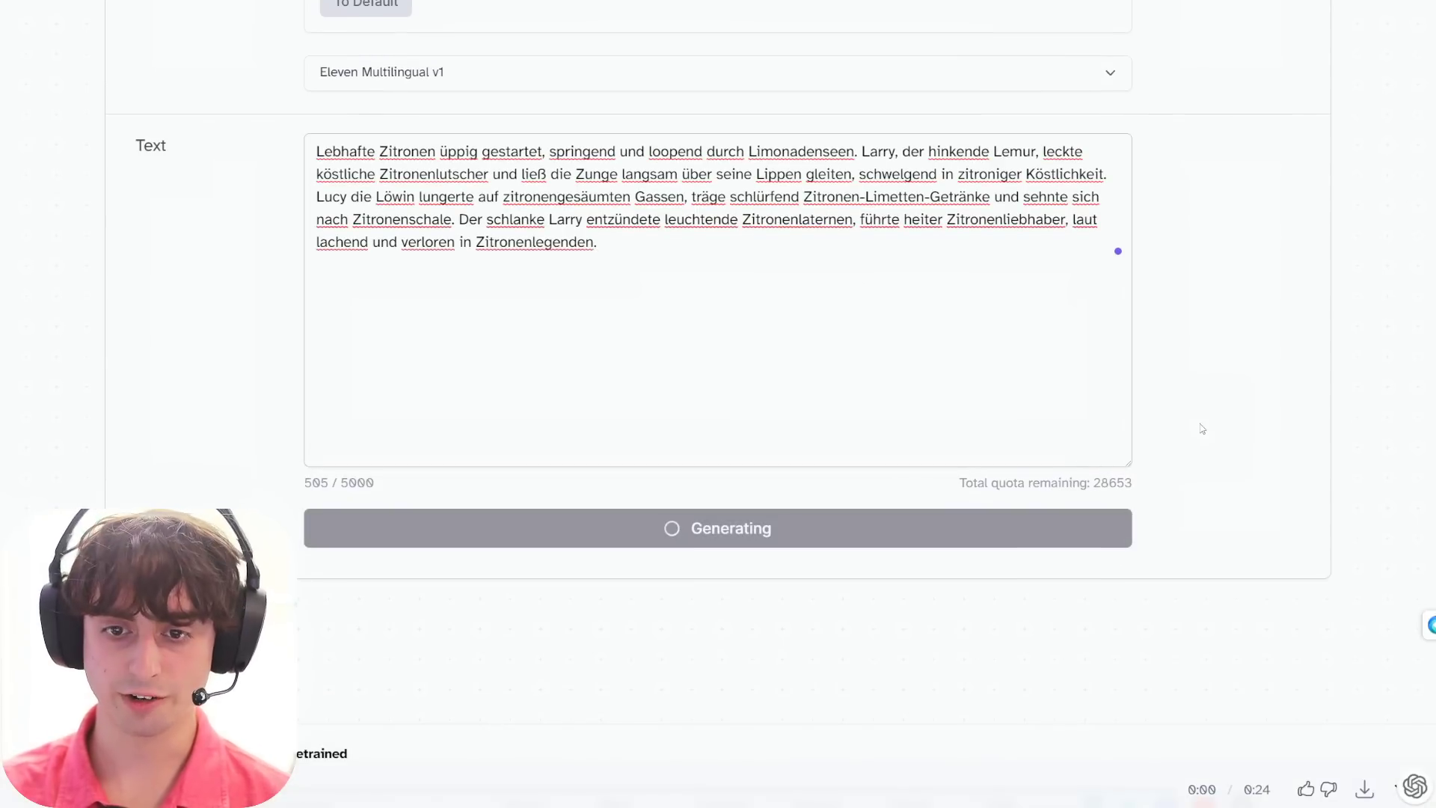
Set the speech model to Eleven Monolingual v1 and generate the German text for comparison
{"action": "scroll", "coordinate": [1283, 529], "scroll_direction": "up", "scroll_amount": 2}
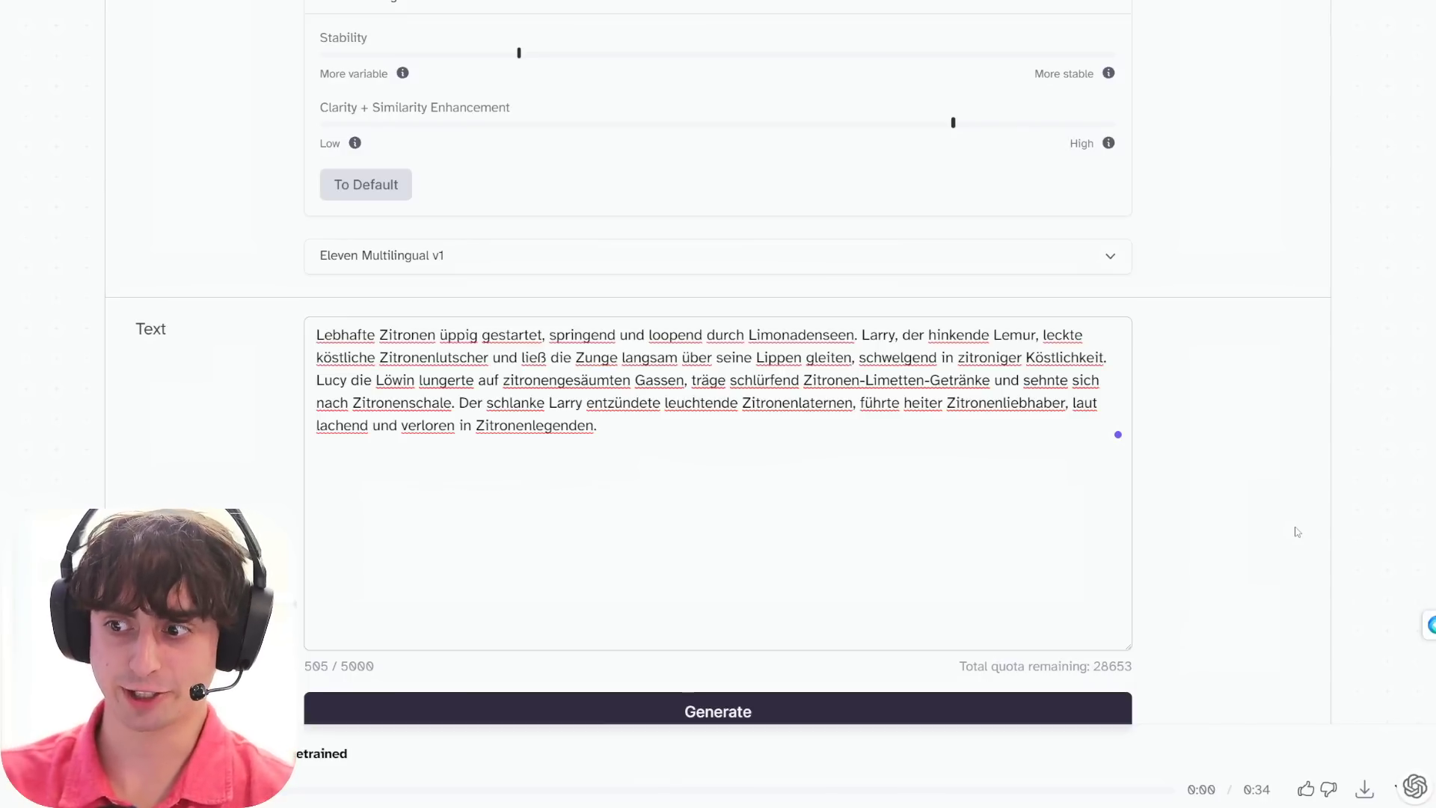
{"action": "left_click", "coordinate": [495, 268]}
{"action": "left_click", "coordinate": [724, 314]}
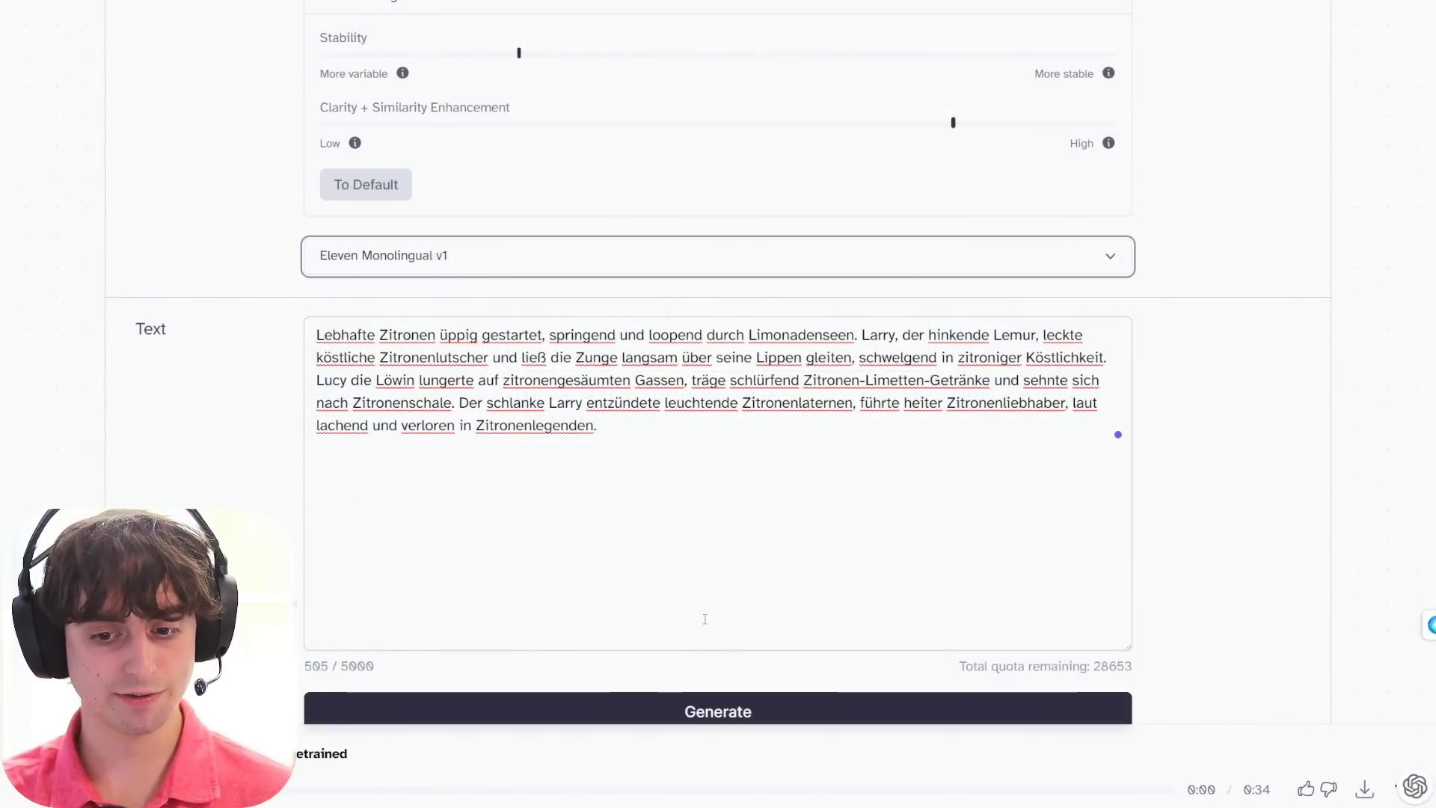
{"action": "scroll", "coordinate": [702, 619], "scroll_direction": "down", "scroll_amount": 1}
{"action": "left_click", "coordinate": [665, 661]}
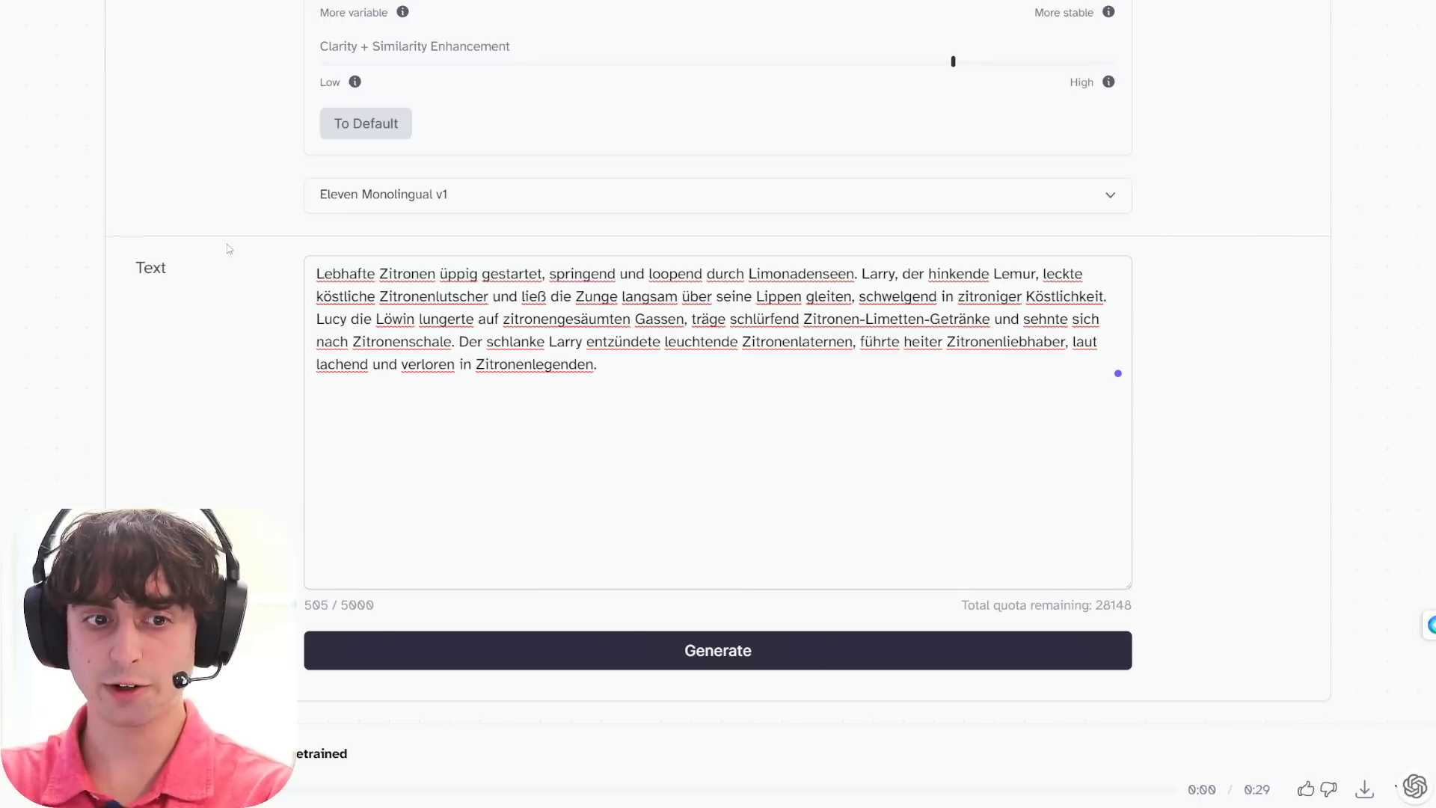
Set the speech model back to Eleven Multilingual v1 and clear the German text from the text box
{"action": "left_click", "coordinate": [452, 208]}
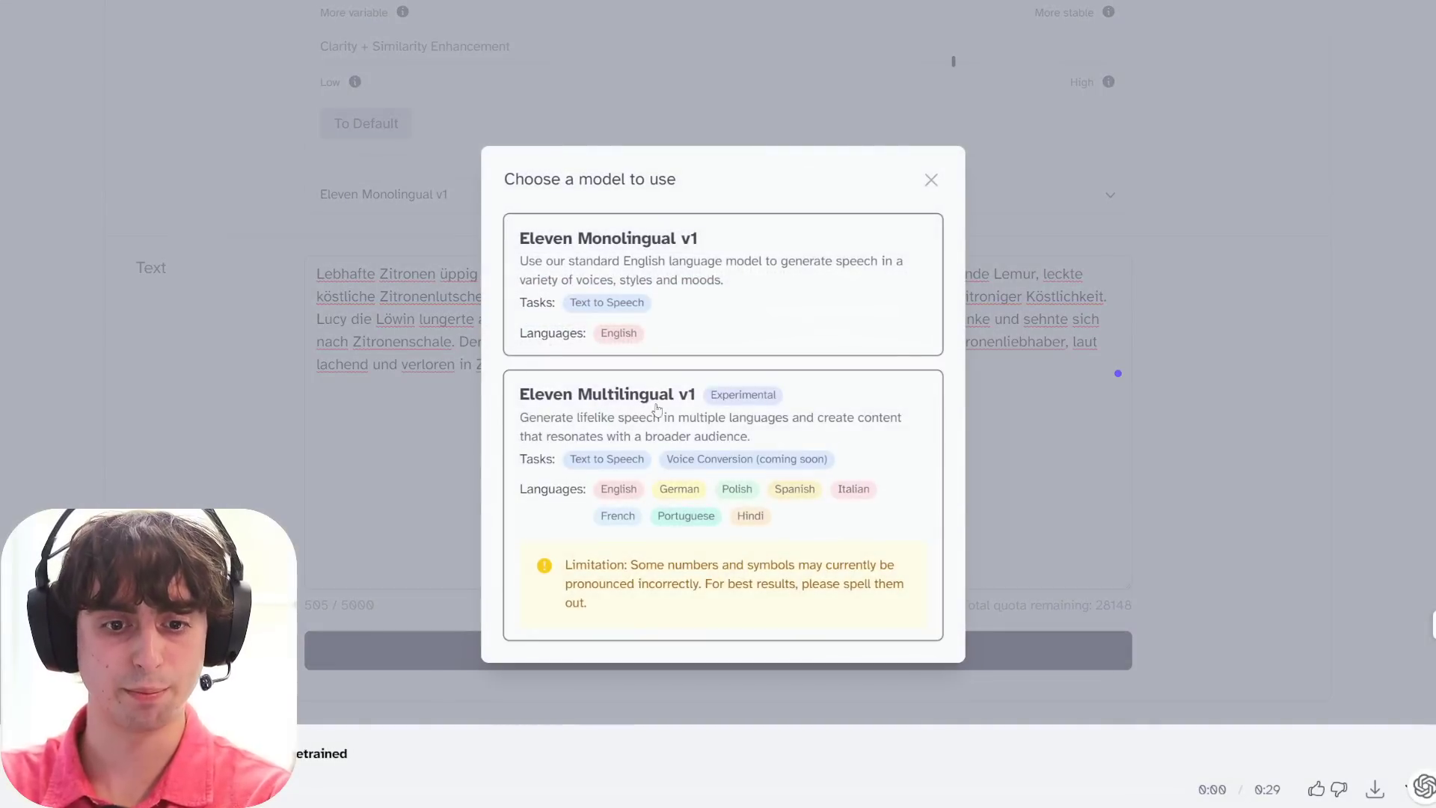
{"action": "left_click", "coordinate": [655, 410]}
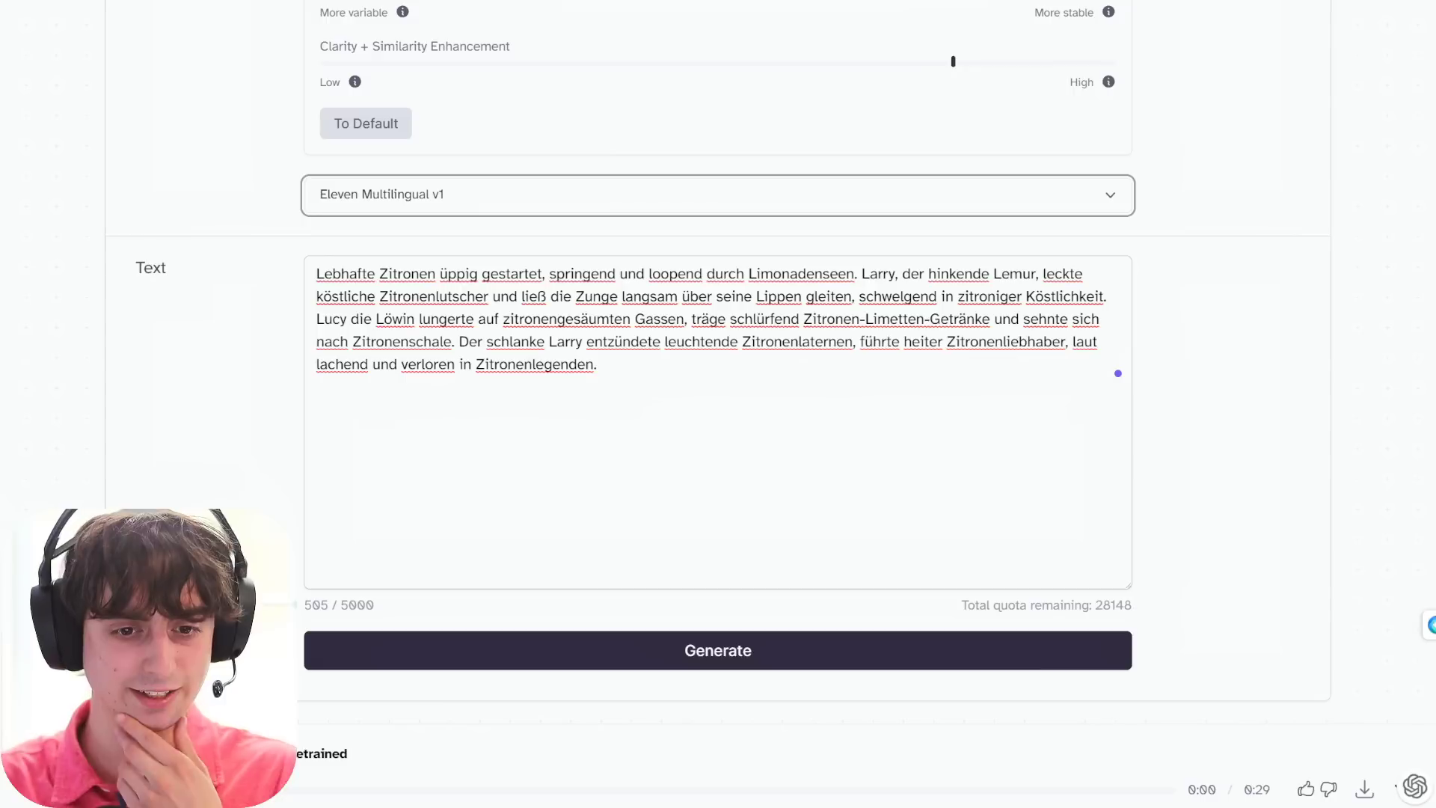
{"action": "left_click_drag", "start_coordinate": [636, 375], "coordinate": [406, 238]}
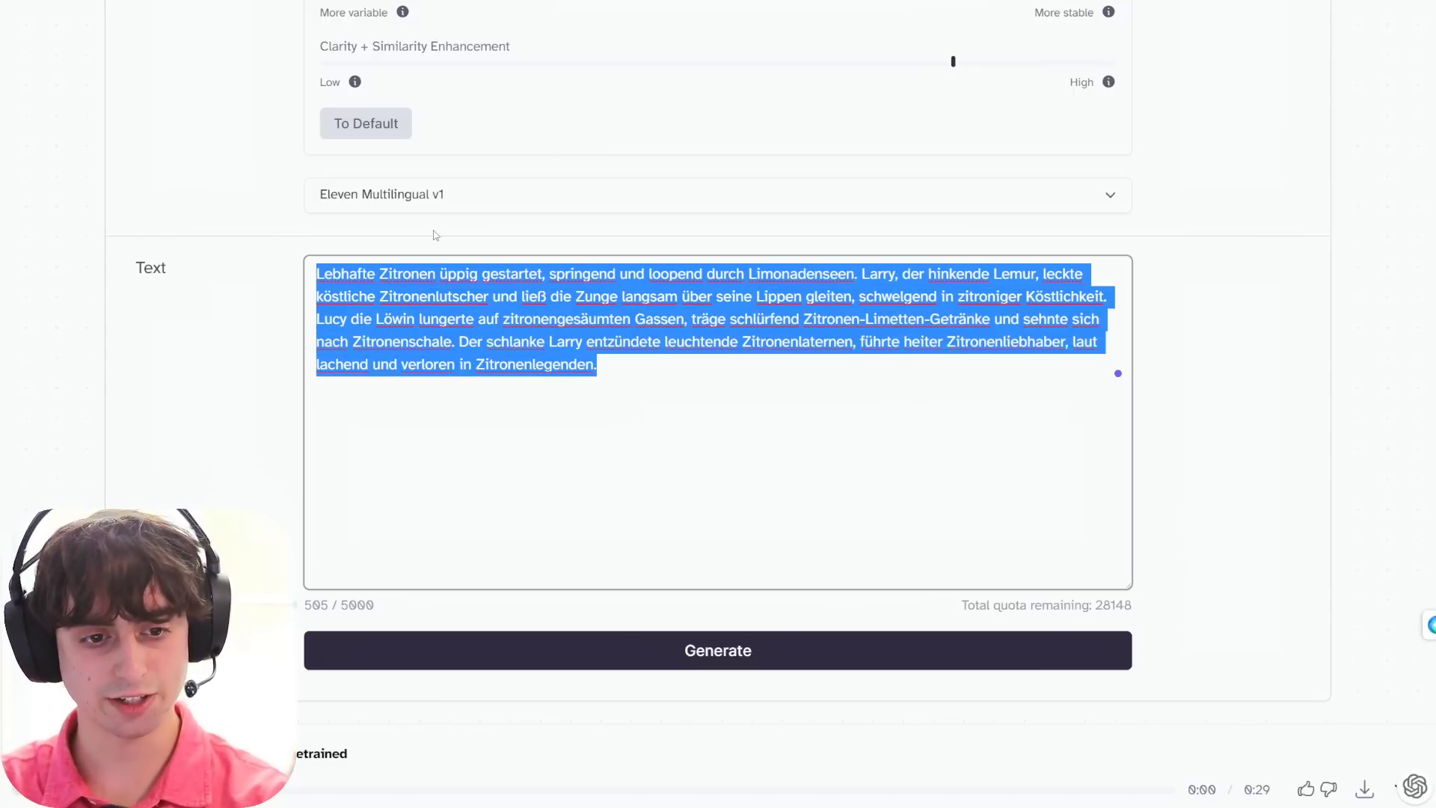
{"action": "key", "text": "BackSpace"}
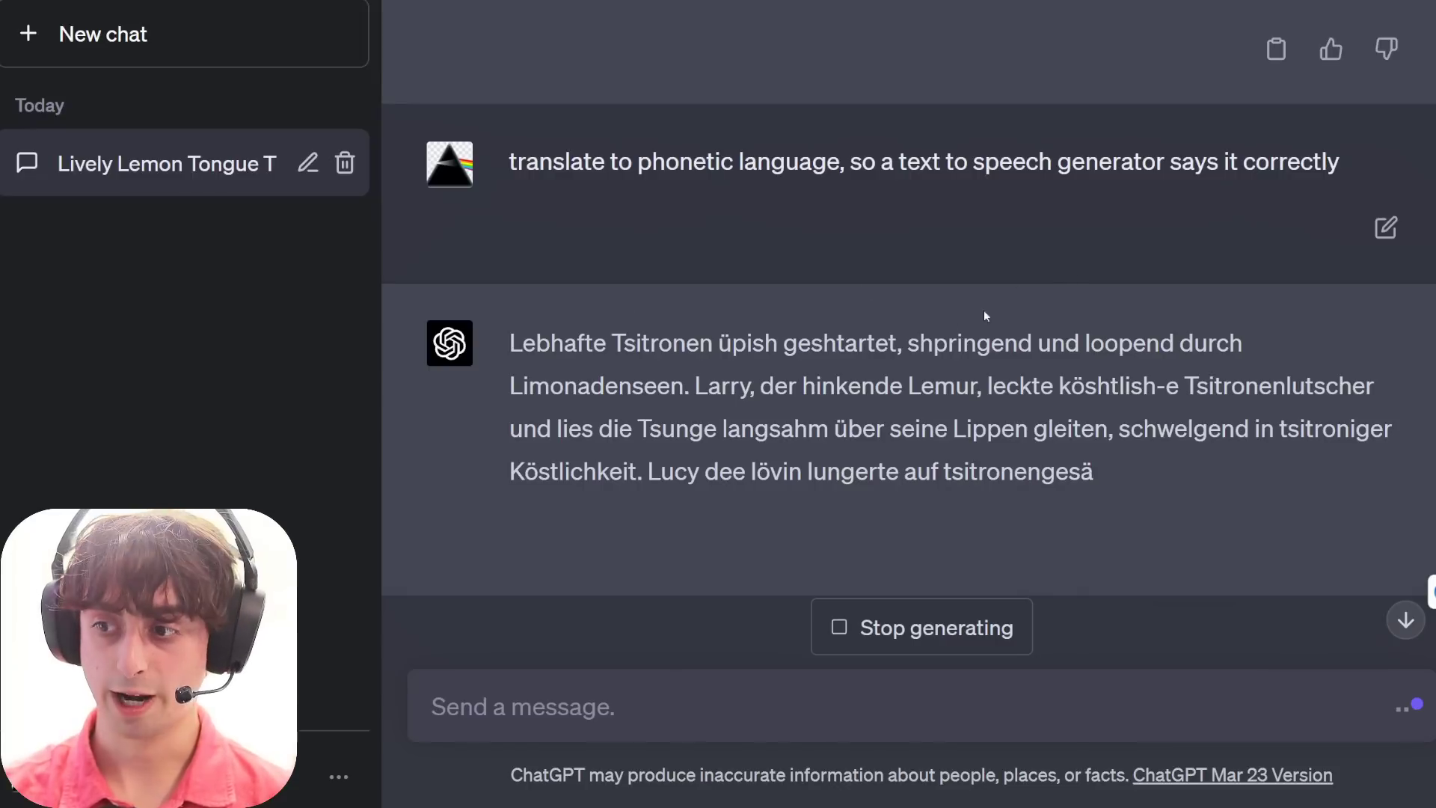
Take the phonetic version of the German tongue twister from ChatGPT and generate its speech in ElevenLabs with Eleven Multilingual v1
{"action": "scroll", "coordinate": [787, 498], "scroll_direction": "down", "scroll_amount": 2}
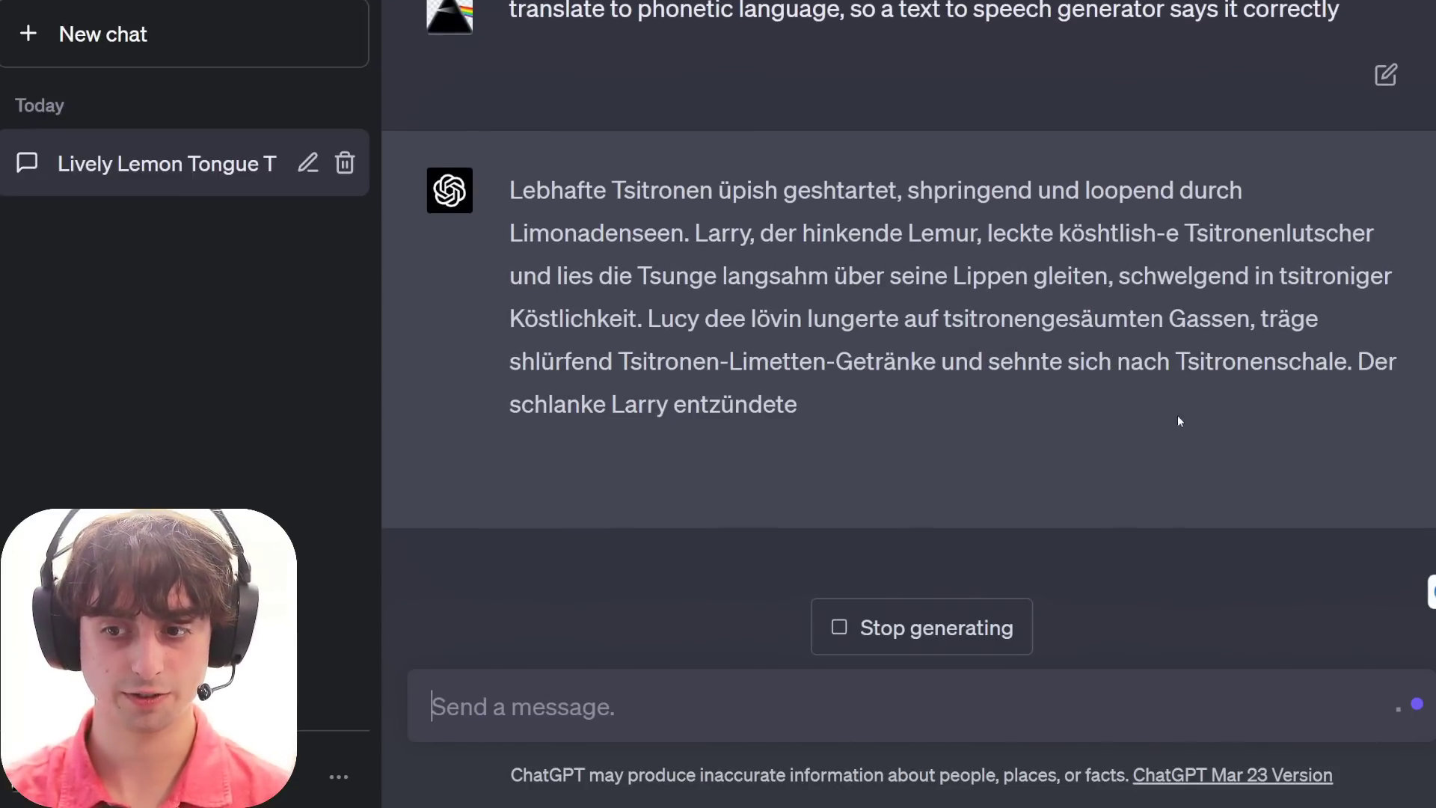
{"action": "scroll", "coordinate": [725, 360], "scroll_direction": "up", "scroll_amount": 6}
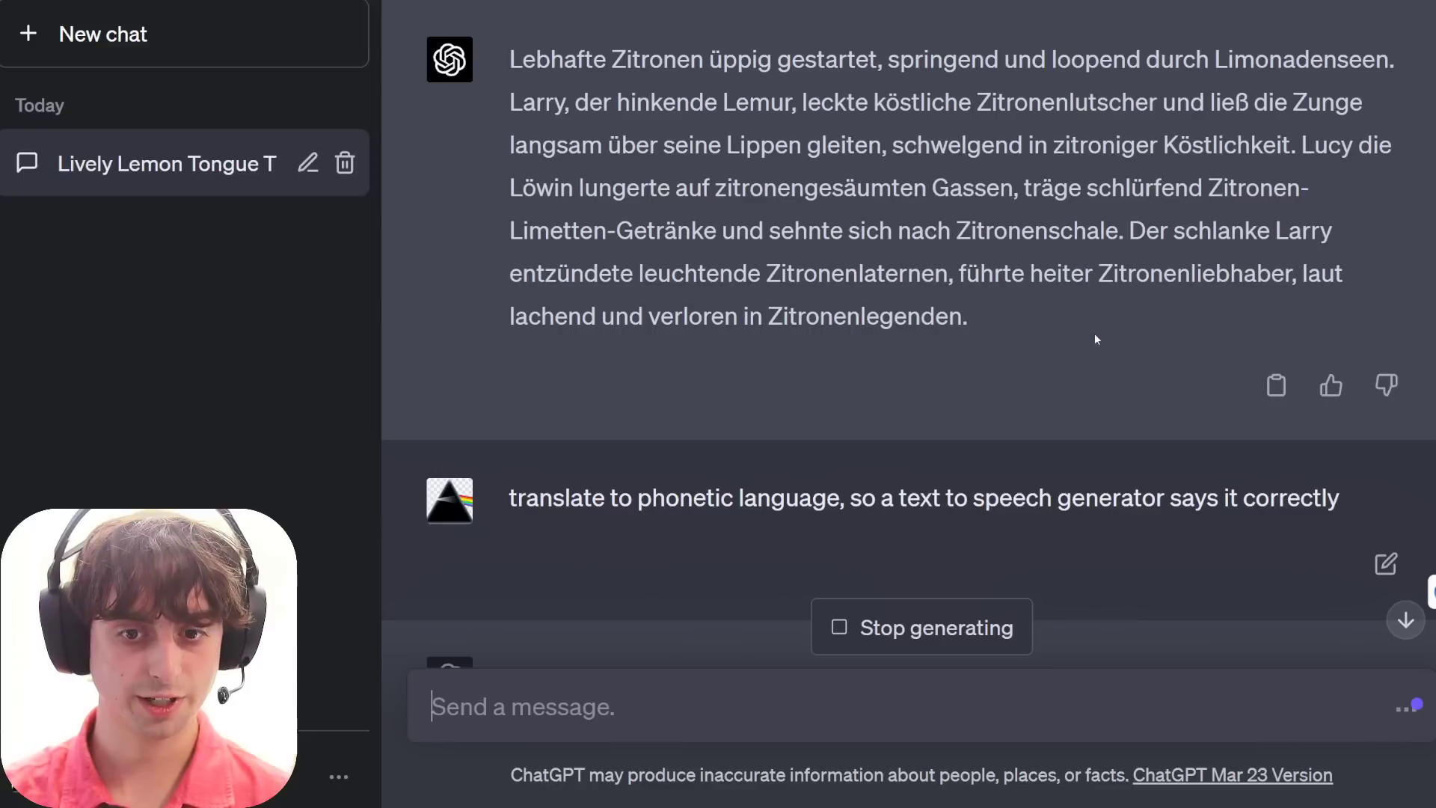
{"action": "scroll", "coordinate": [856, 307], "scroll_direction": "down", "scroll_amount": 5}
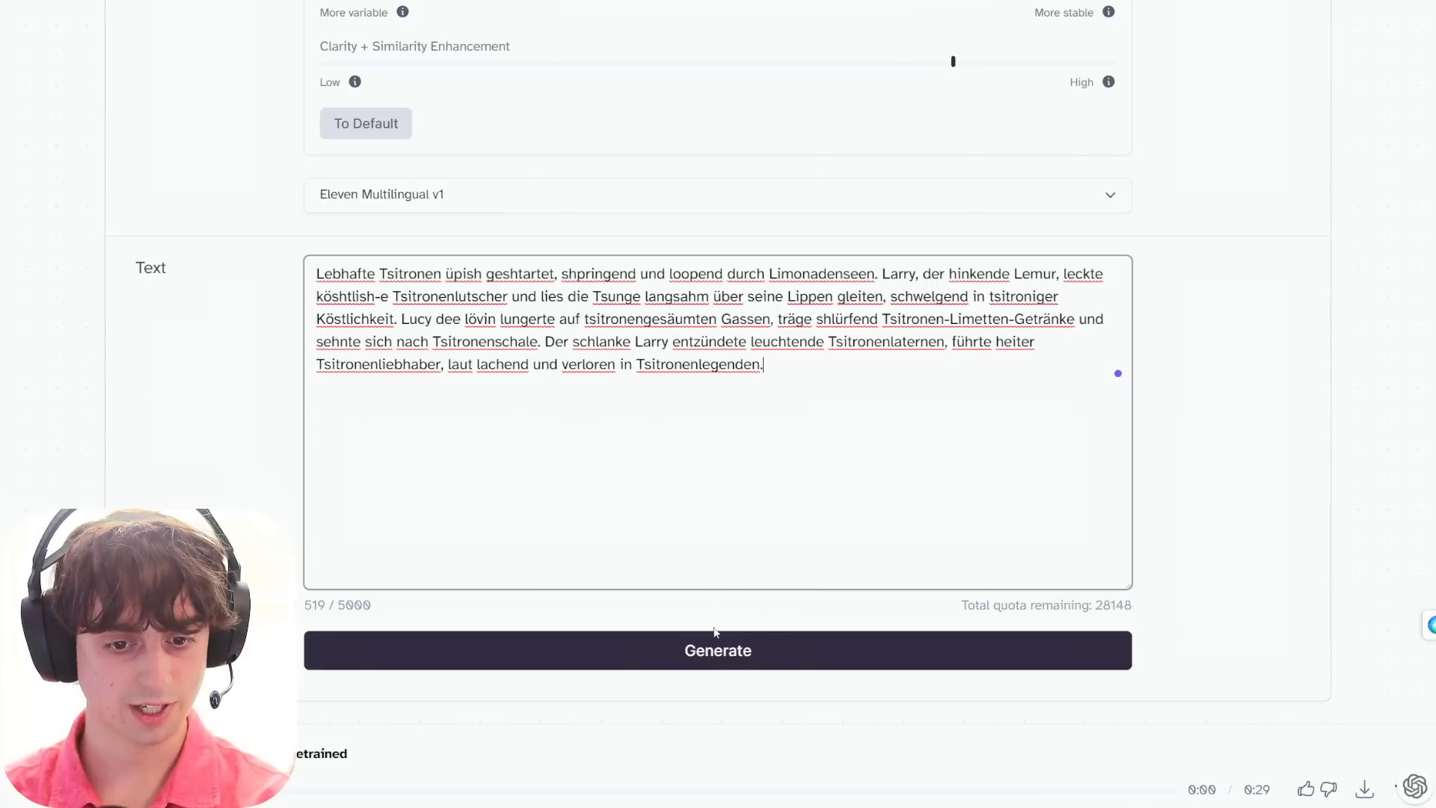
{"action": "left_click", "coordinate": [715, 648]}
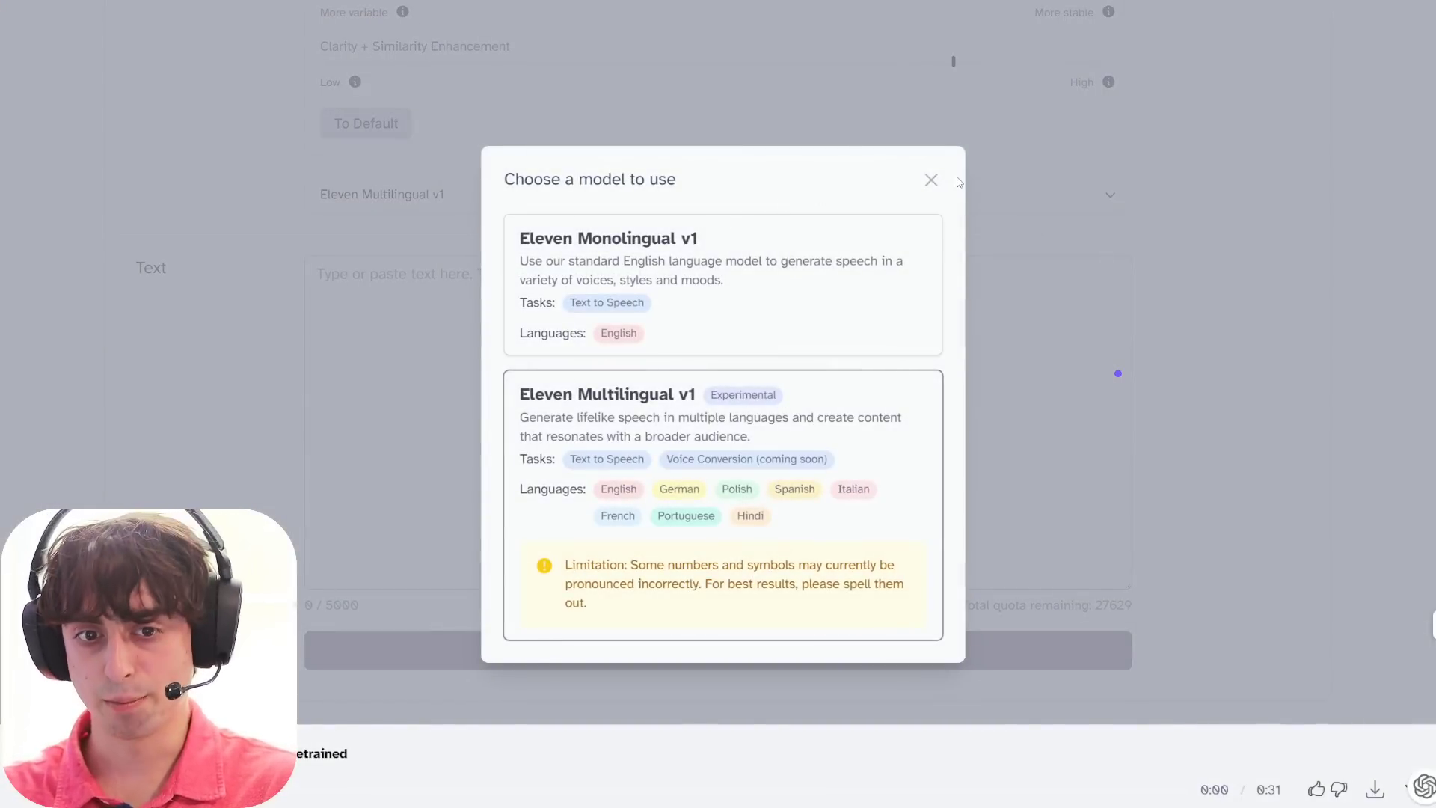
Close the model choices and have ChatGPT write a very funny Spanish story, with a comedic twist, about a man who could not stop eating spaghetti
{"action": "left_click", "coordinate": [930, 181]}
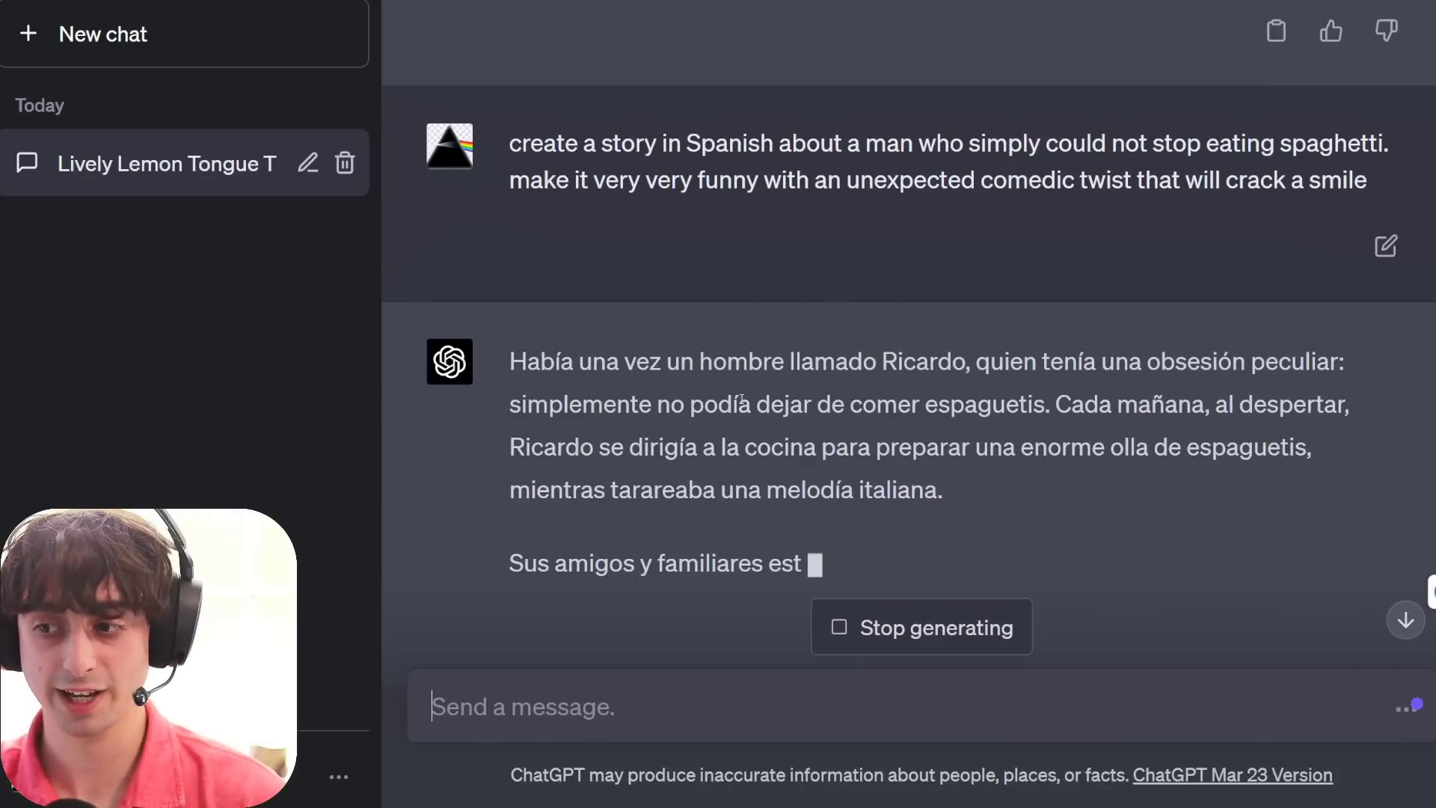
{"action": "scroll", "coordinate": [1202, 452], "scroll_direction": "down", "scroll_amount": 3}
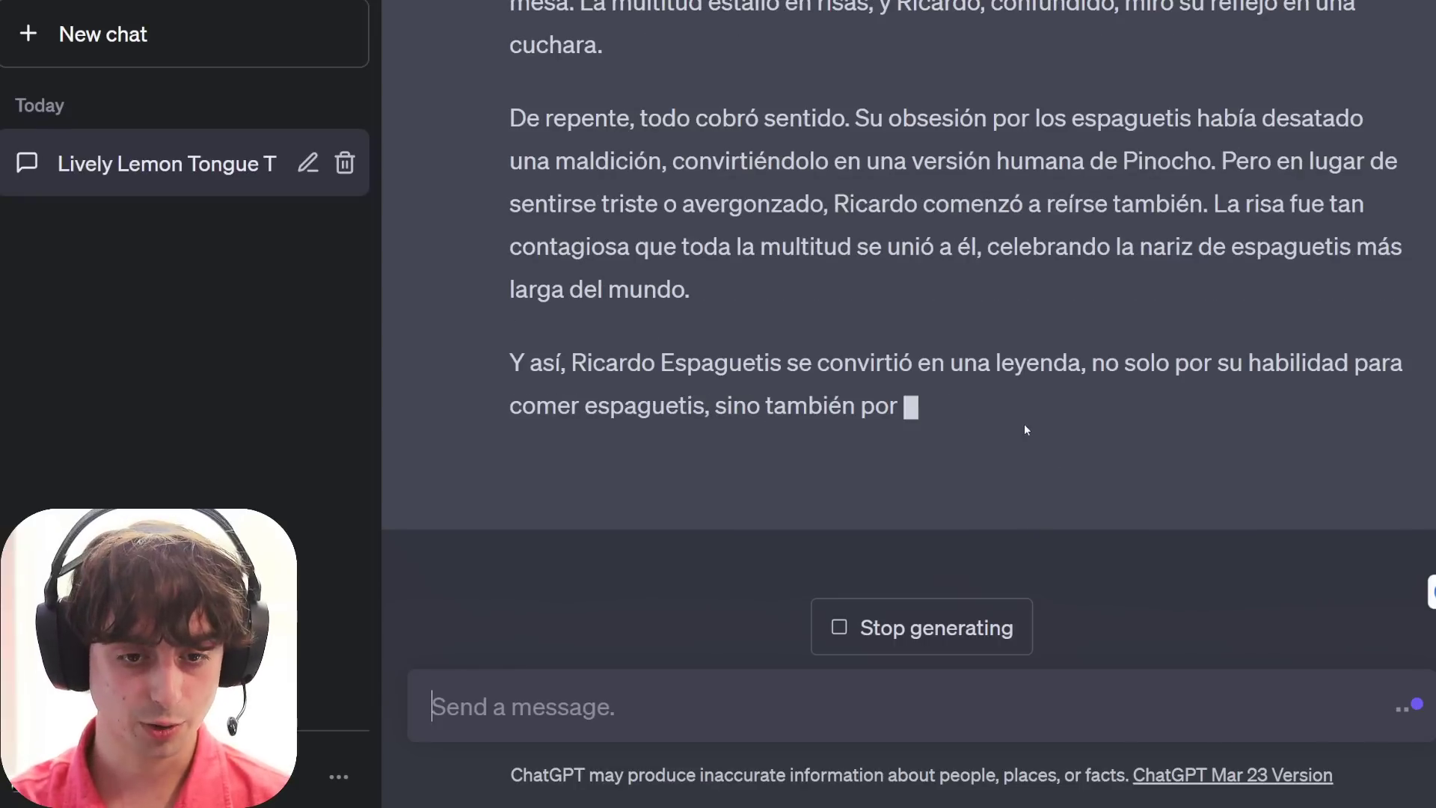
{"action": "scroll", "coordinate": [832, 437], "scroll_direction": "up", "scroll_amount": 15}
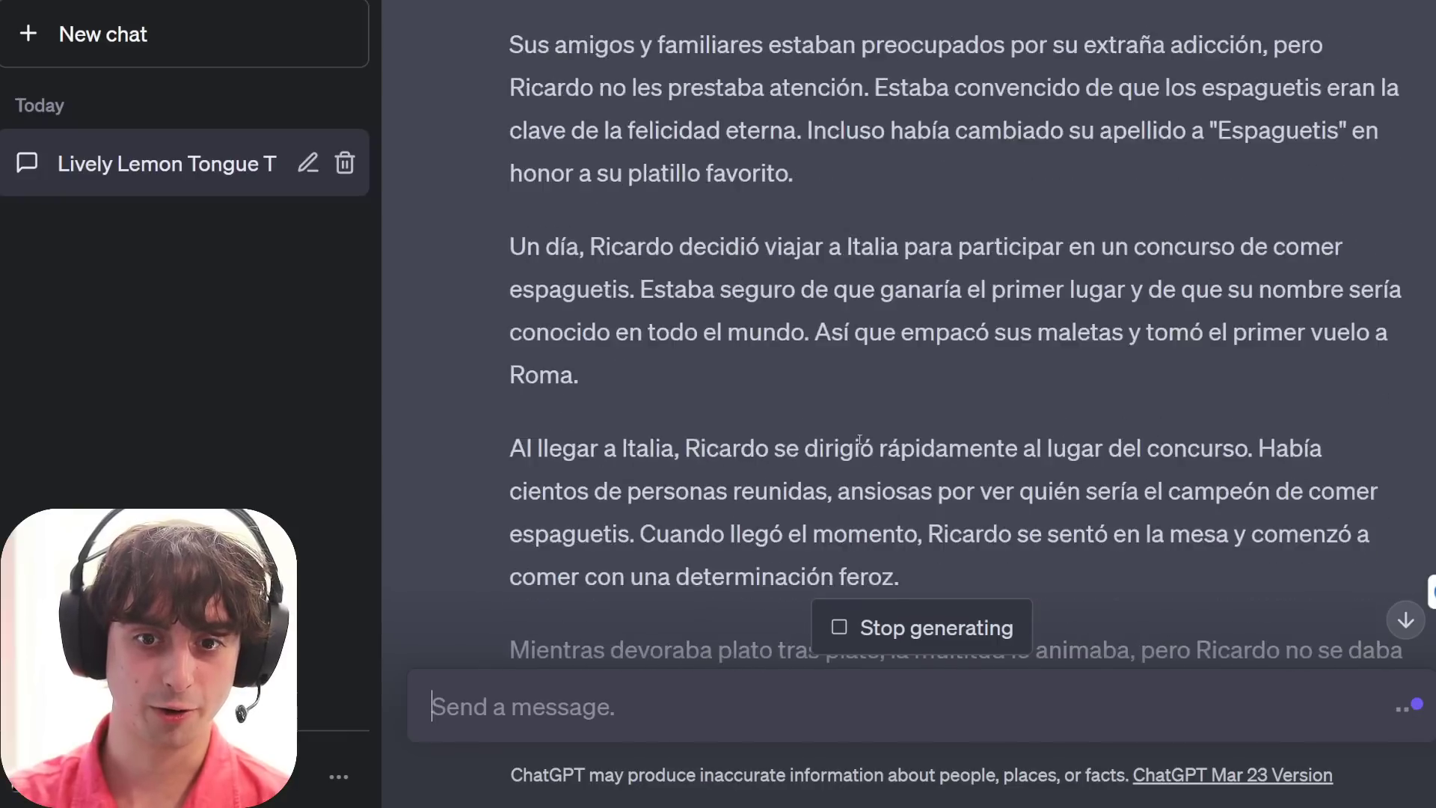
{"action": "scroll", "coordinate": [862, 438], "scroll_direction": "up", "scroll_amount": 4}
{"action": "scroll", "coordinate": [863, 437], "scroll_direction": "down", "scroll_amount": 15}
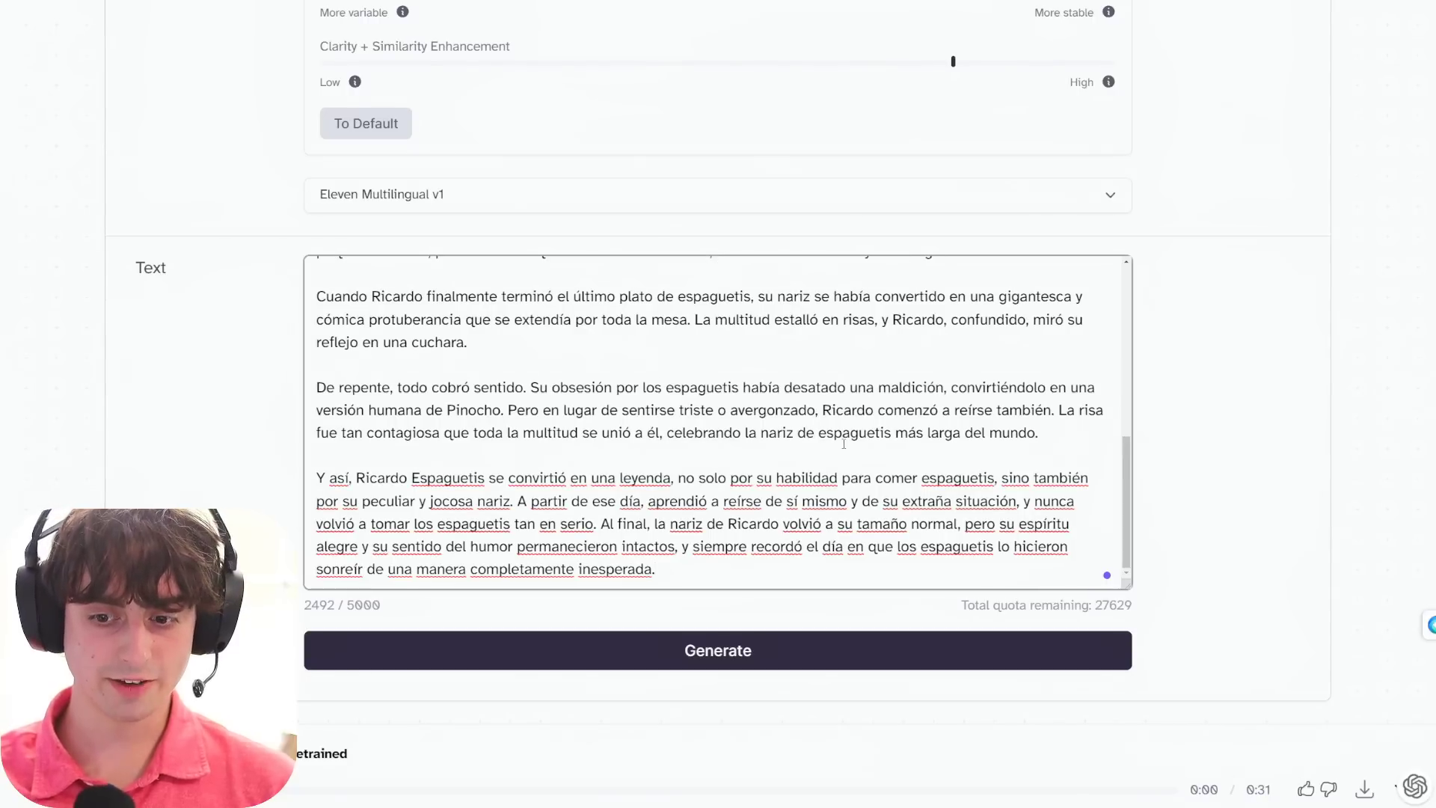
Check the Spanish spaghetti story pasted into ElevenLabs and generate its speech with the cloned voice and Eleven Multilingual v1
{"action": "scroll", "coordinate": [843, 444], "scroll_direction": "up", "scroll_amount": 10}
{"action": "scroll", "coordinate": [757, 549], "scroll_direction": "up", "scroll_amount": 3}
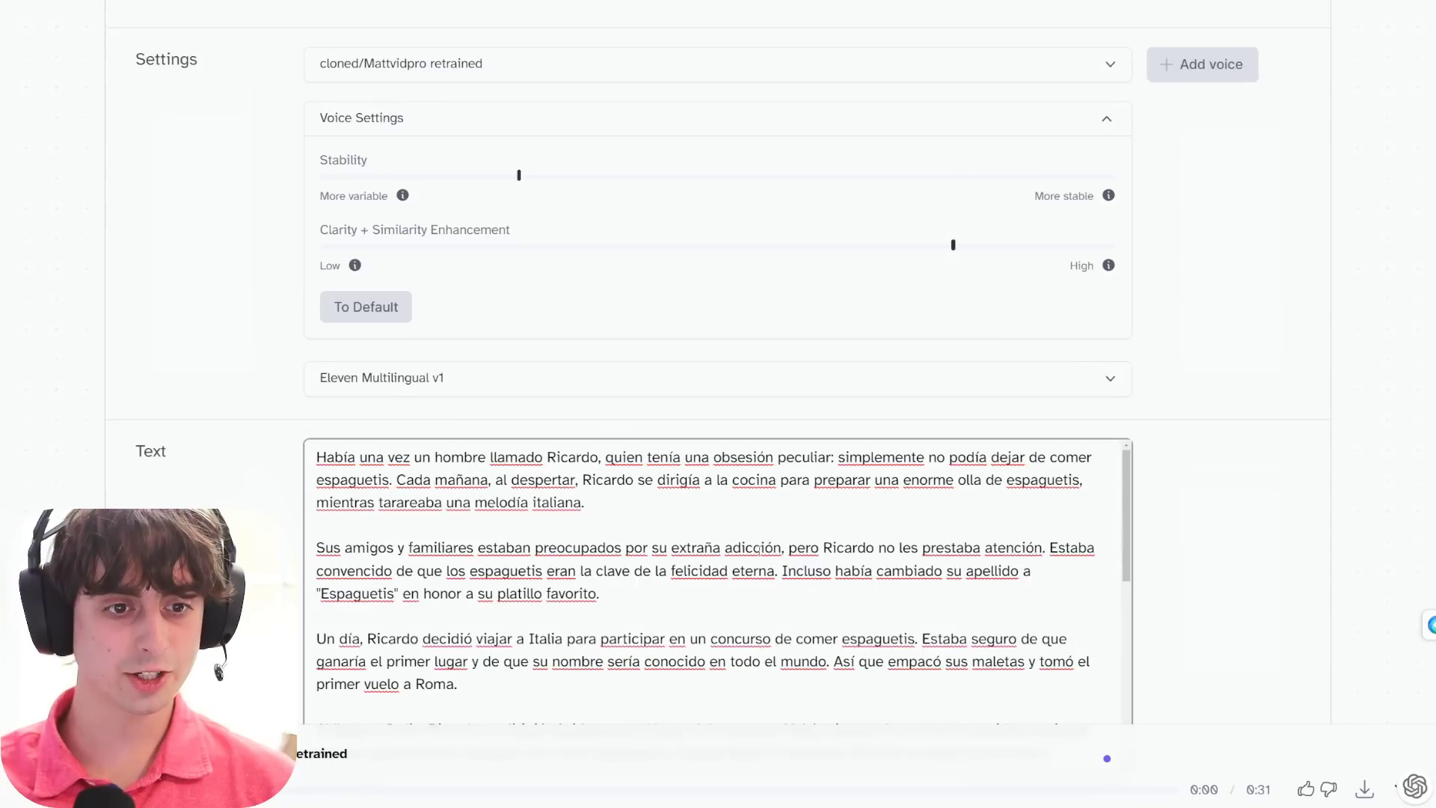
{"action": "scroll", "coordinate": [759, 546], "scroll_direction": "down", "scroll_amount": 10}
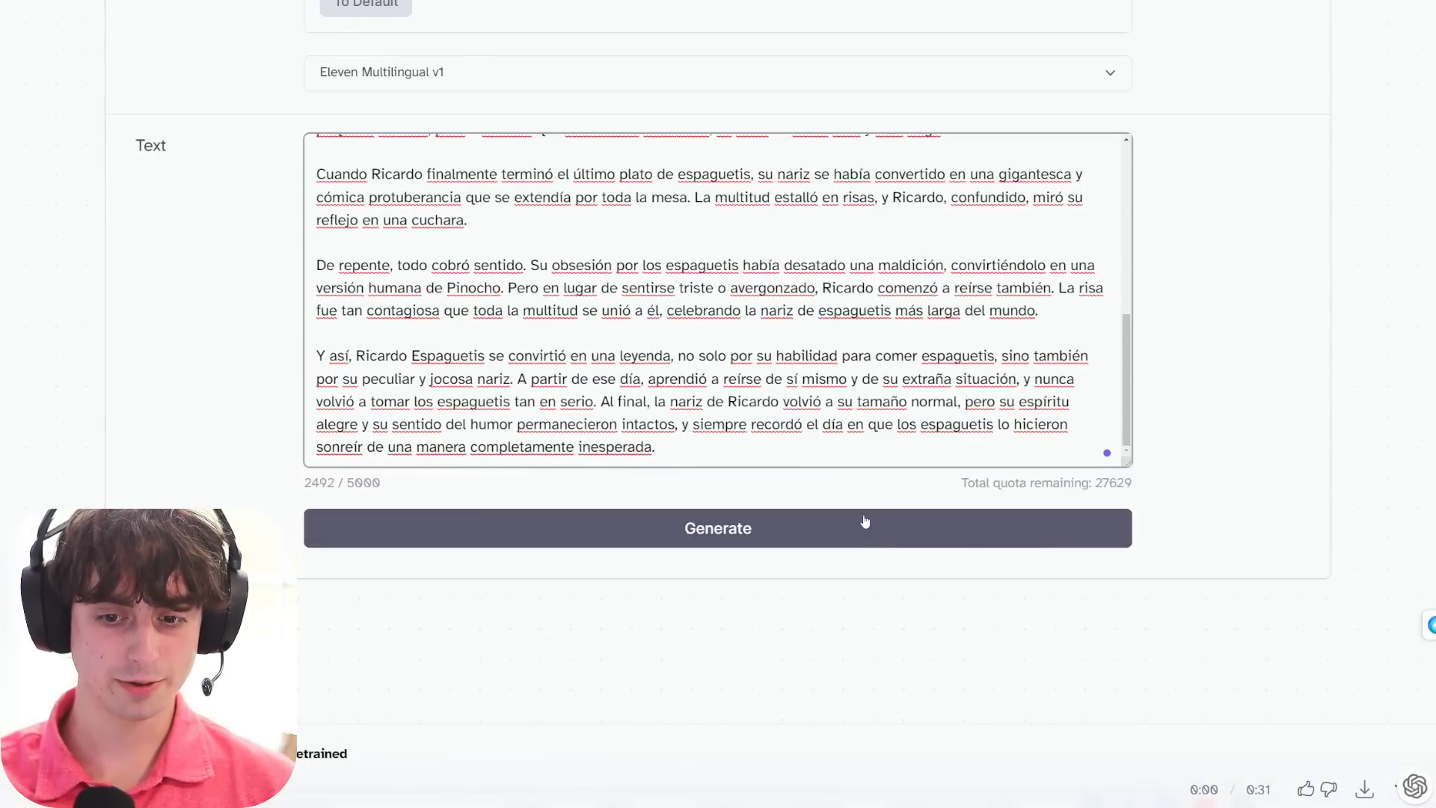
{"action": "left_click", "coordinate": [717, 523]}
Follow the Spanish story paragraph by paragraph in the text box while its generated speech plays
{"action": "scroll", "coordinate": [1266, 339], "scroll_direction": "up", "scroll_amount": 2}
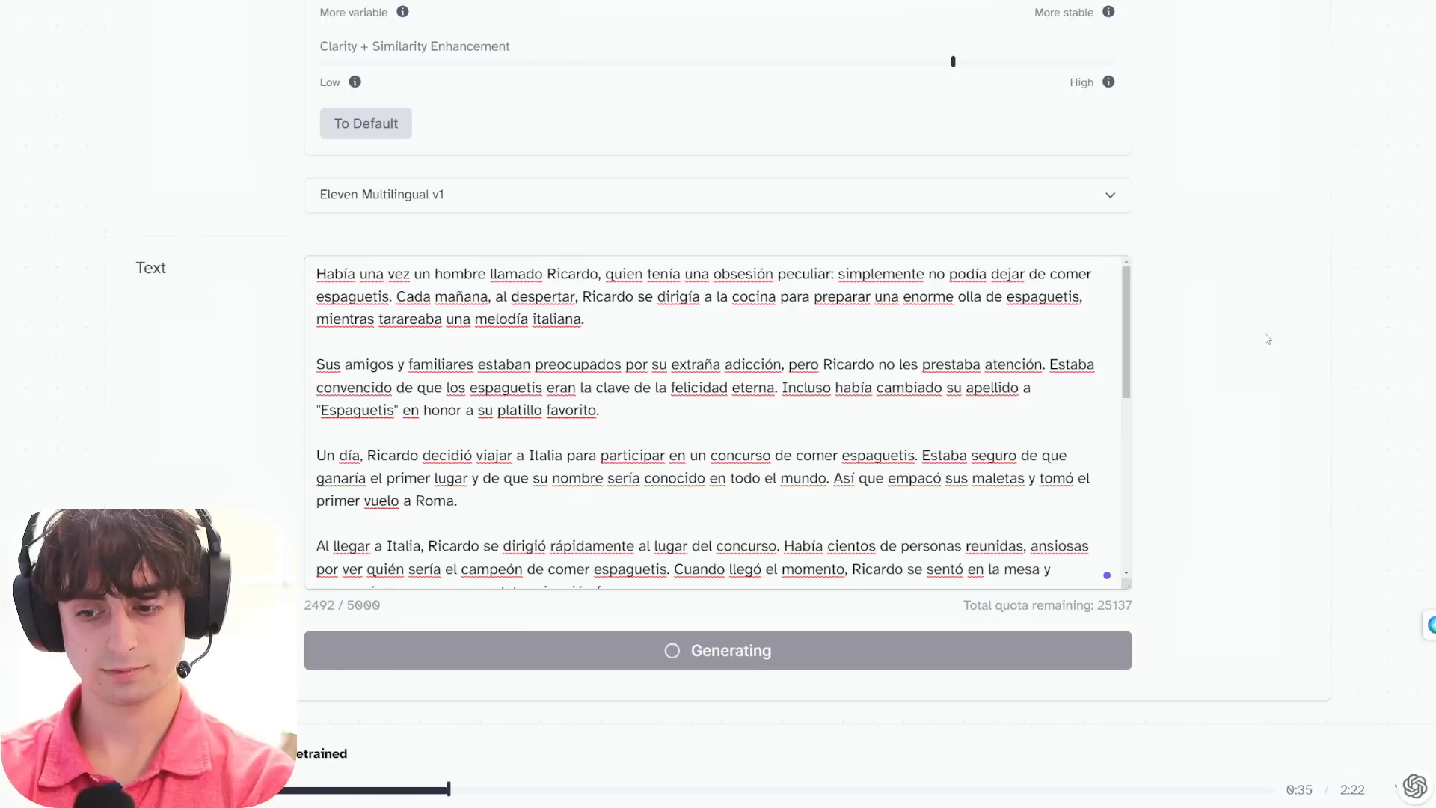
{"action": "scroll", "coordinate": [1055, 412], "scroll_direction": "down", "scroll_amount": 2}
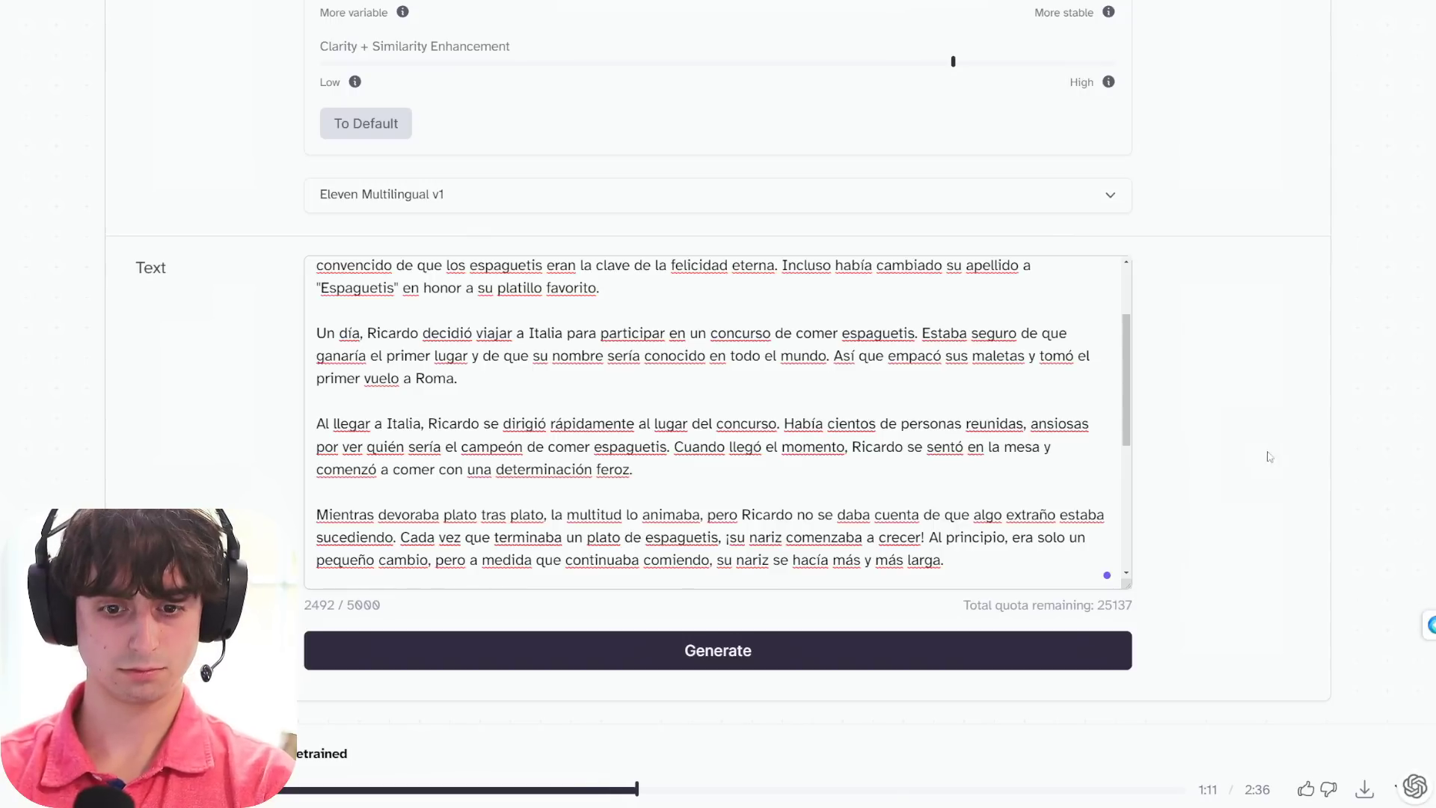
{"action": "scroll", "coordinate": [978, 461], "scroll_direction": "down", "scroll_amount": 2}
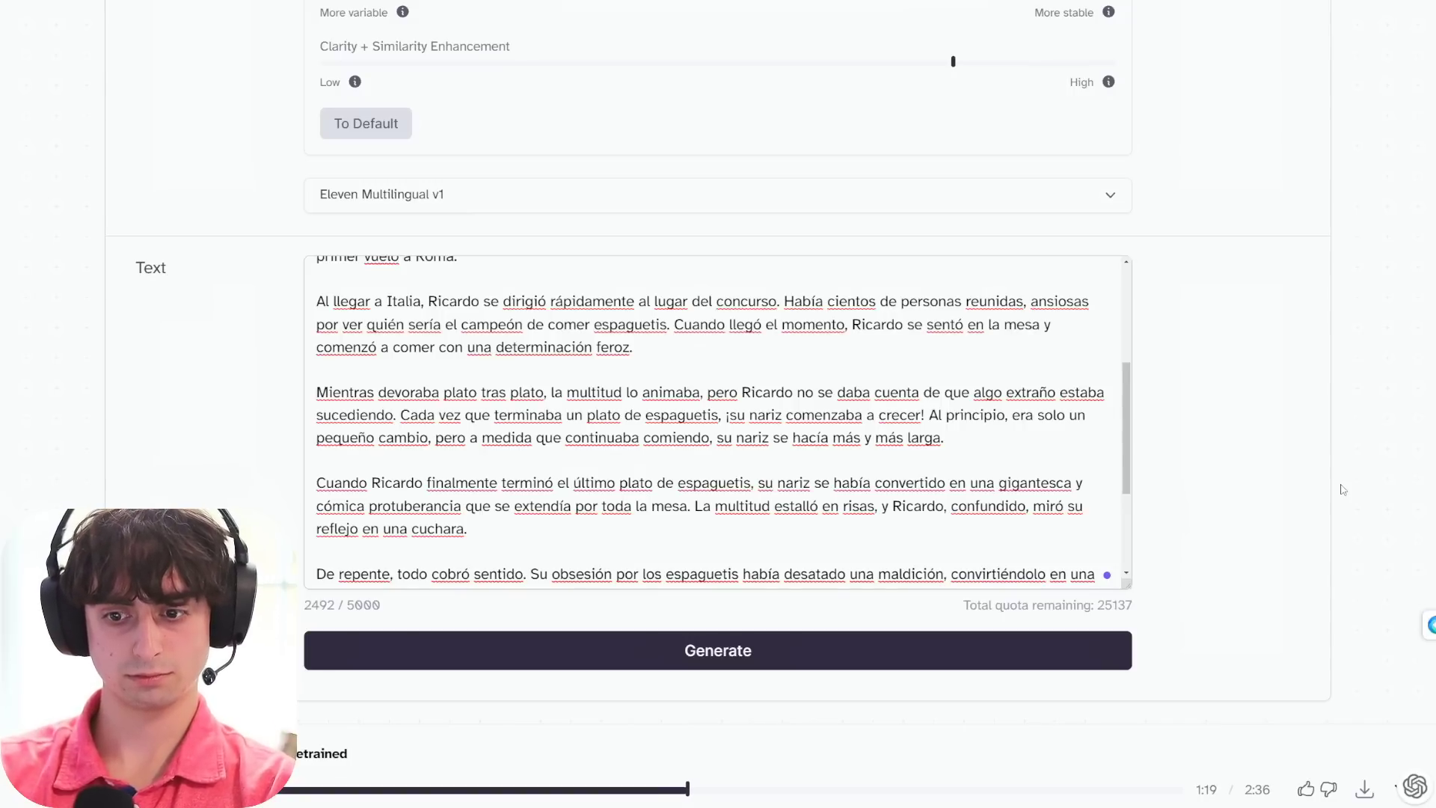
{"action": "scroll", "coordinate": [1292, 456], "scroll_direction": "down", "scroll_amount": 2}
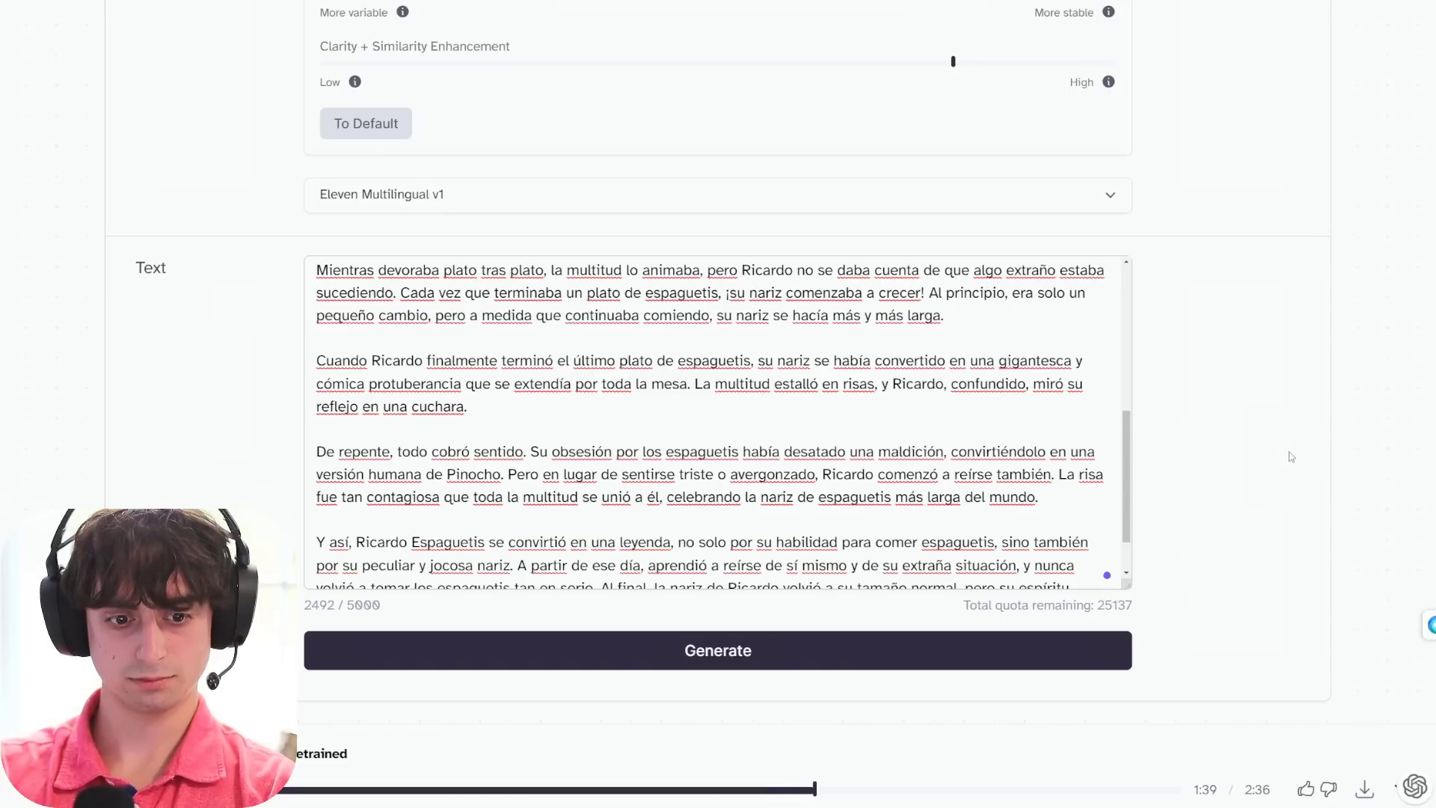
{"action": "scroll", "coordinate": [905, 433], "scroll_direction": "down", "scroll_amount": 2}
{"action": "scroll", "coordinate": [904, 432], "scroll_direction": "down", "scroll_amount": 1}
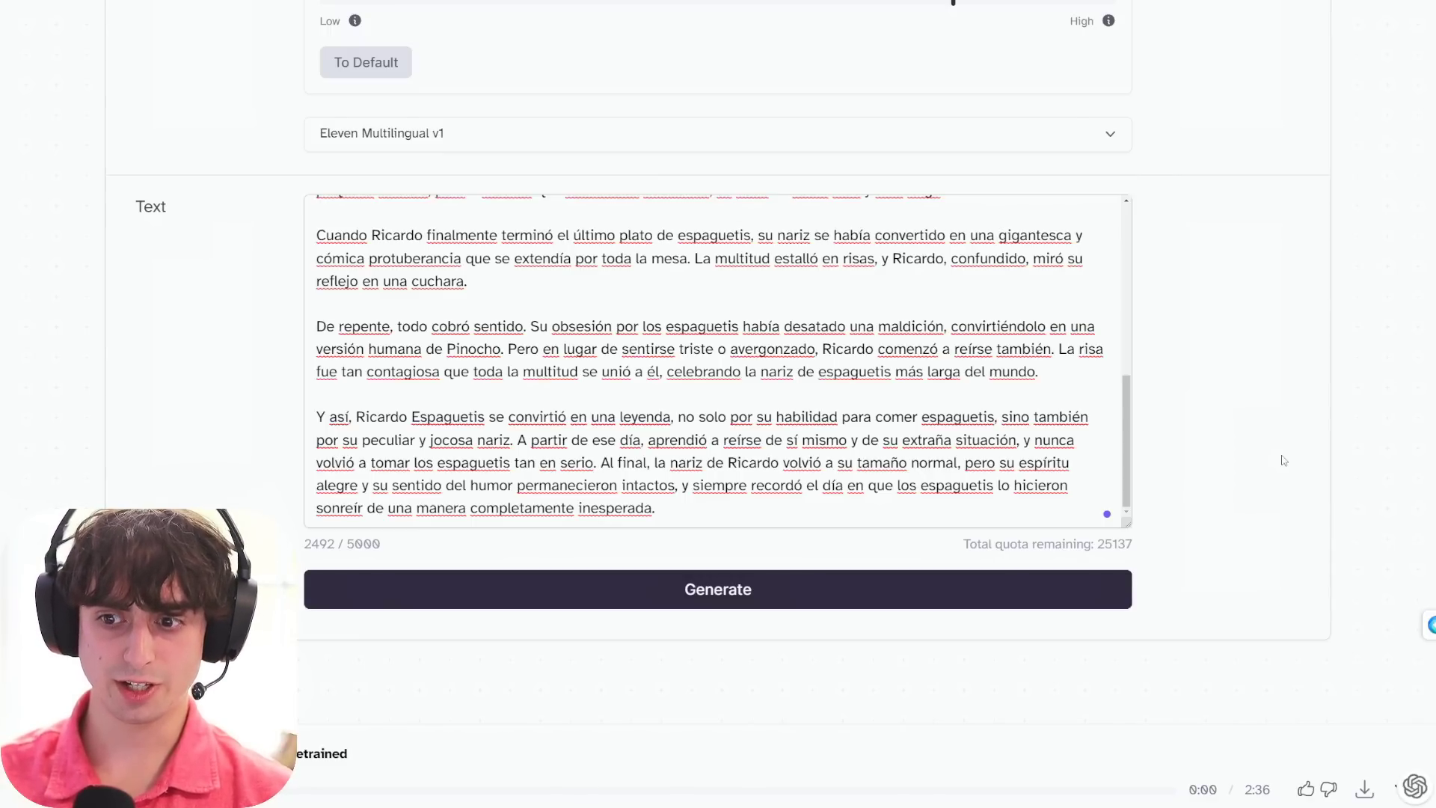
{"action": "scroll", "coordinate": [1283, 456], "scroll_direction": "up", "scroll_amount": 10}
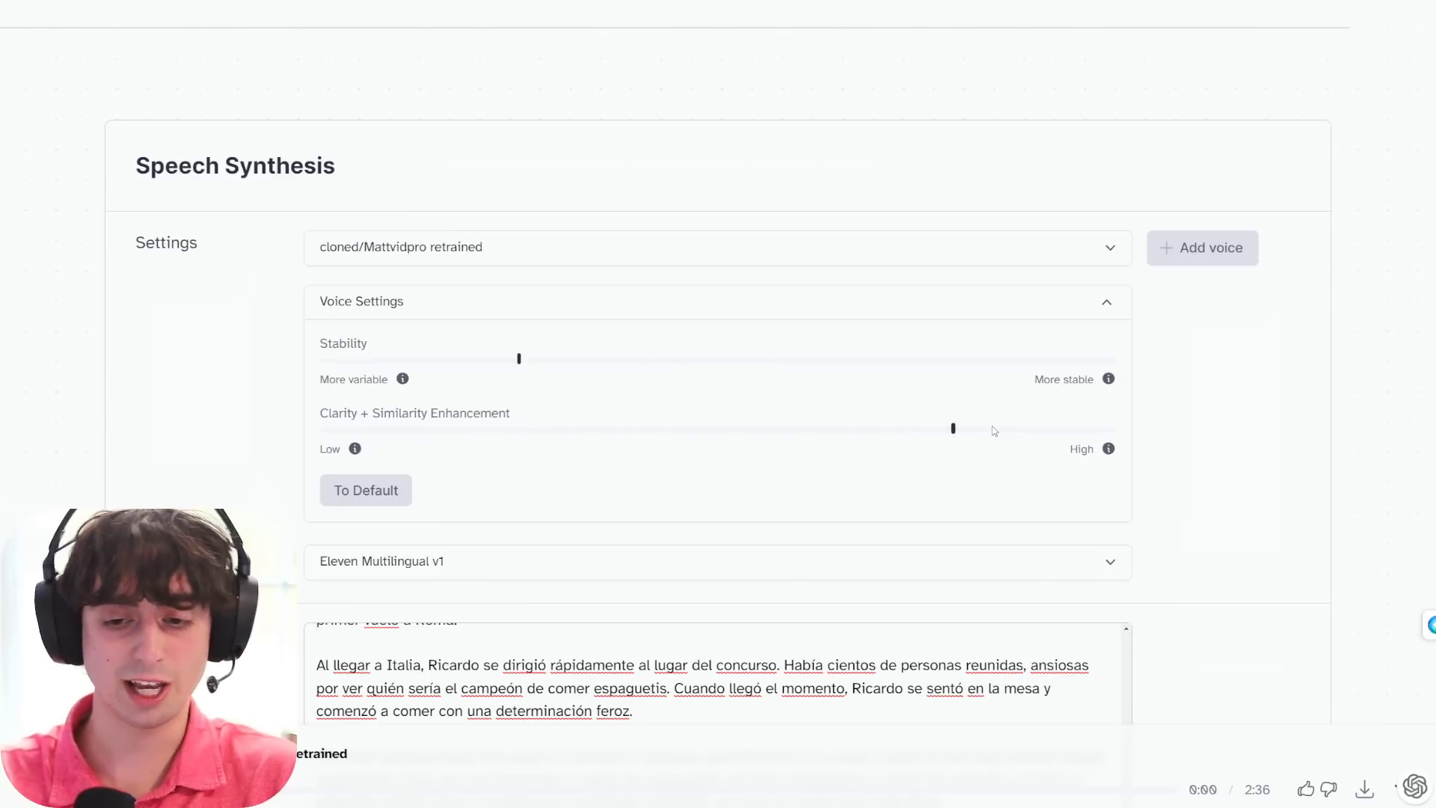
{"action": "scroll", "coordinate": [991, 424], "scroll_direction": "down", "scroll_amount": 8}
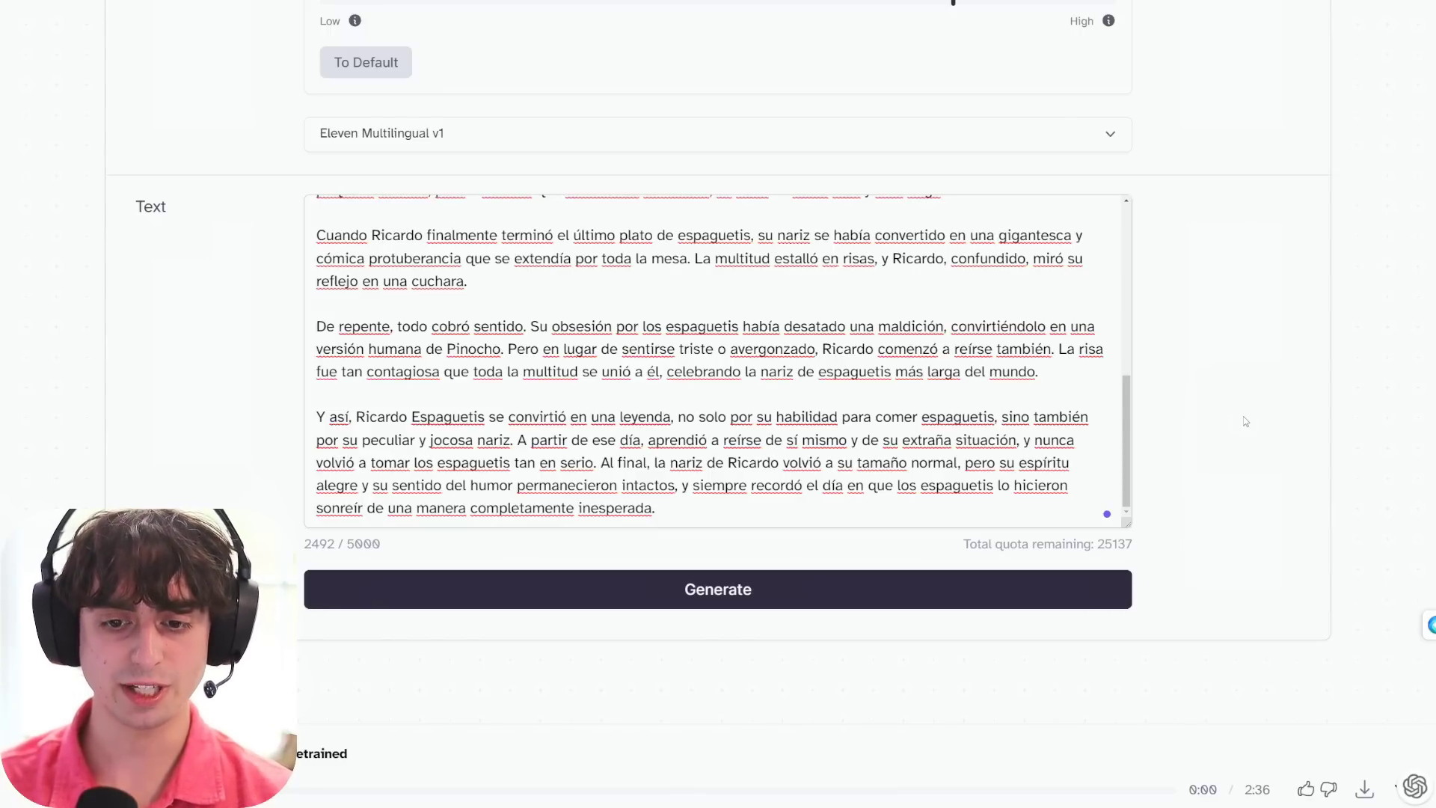
{"action": "scroll", "coordinate": [1241, 417], "scroll_direction": "up", "scroll_amount": 3}
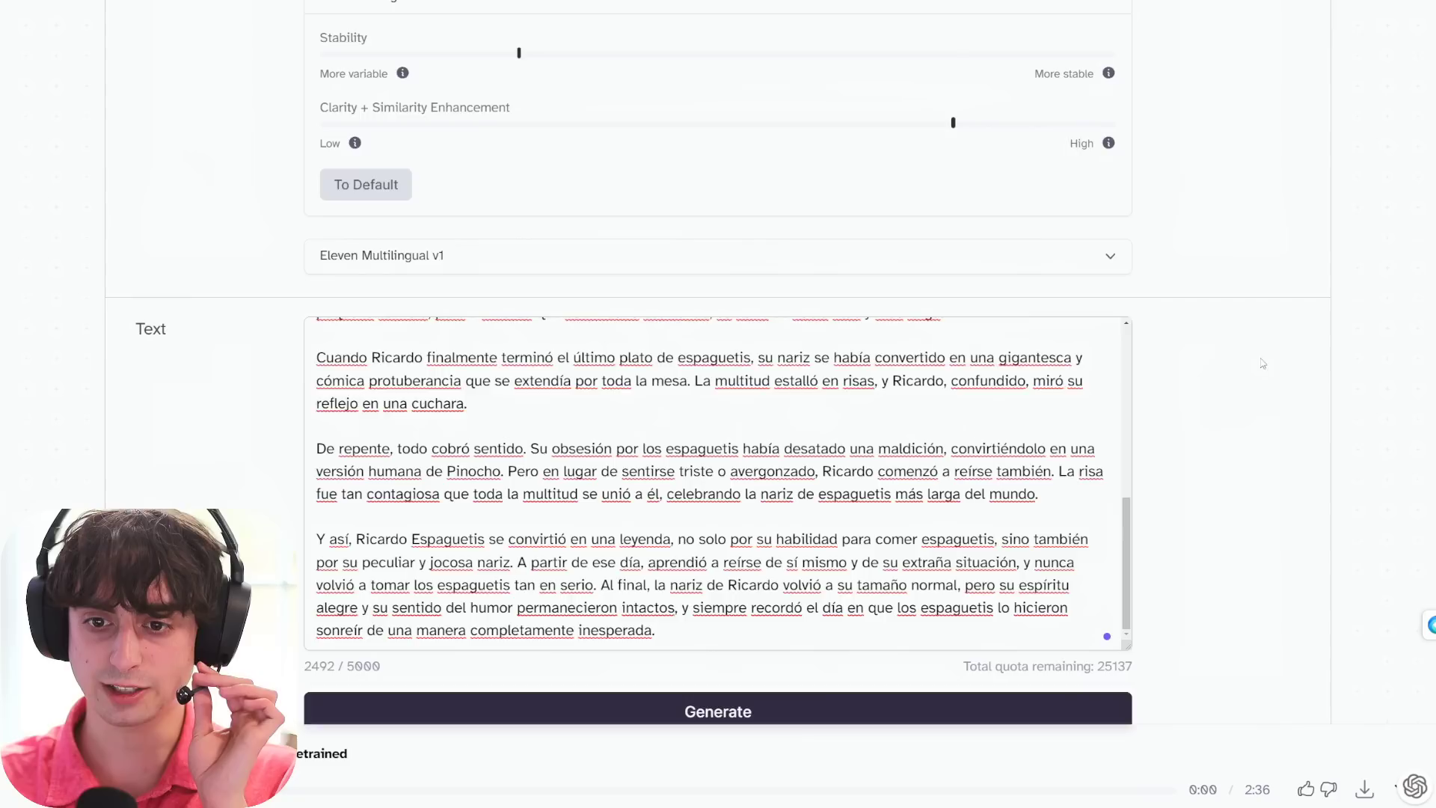
{"action": "scroll", "coordinate": [1194, 382], "scroll_direction": "up", "scroll_amount": 1}
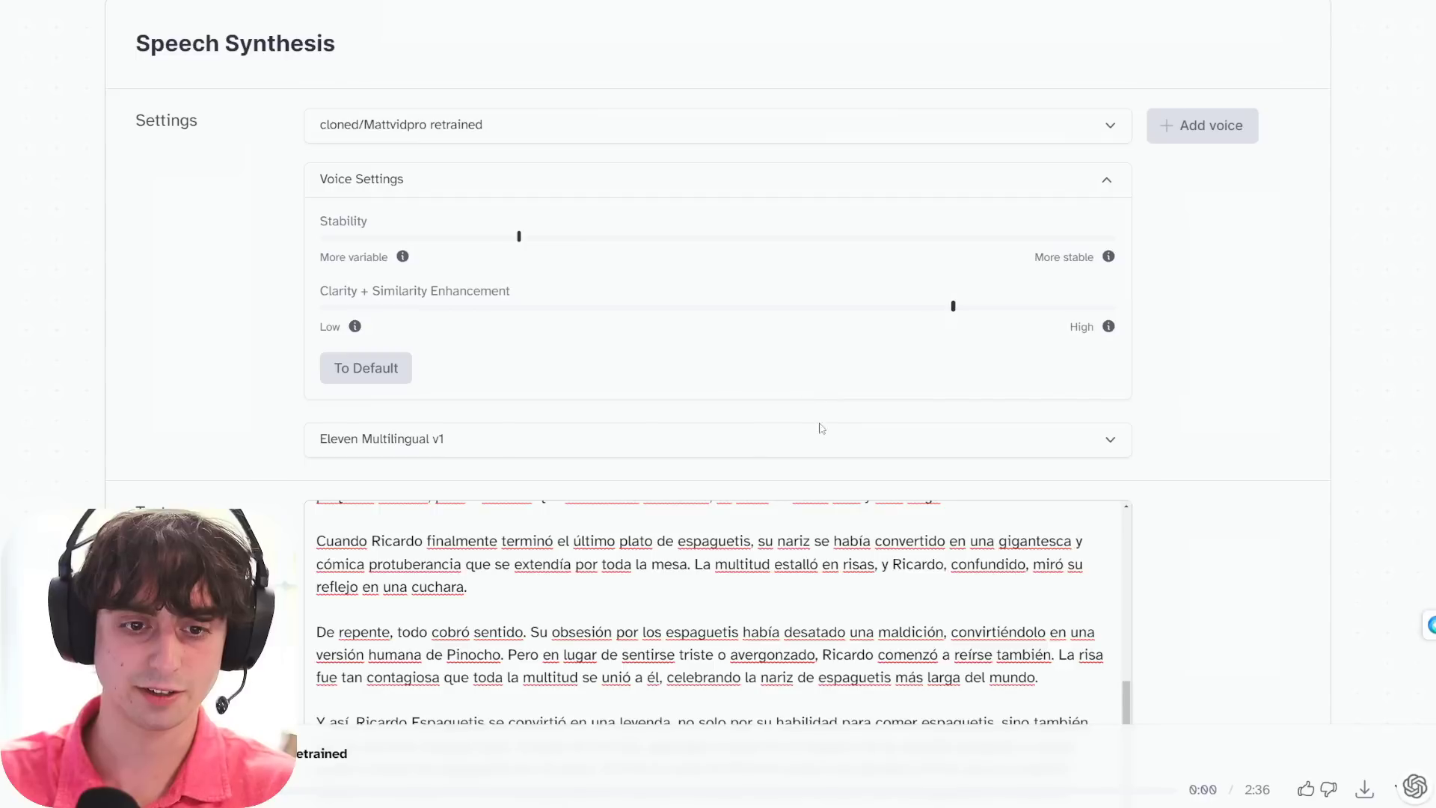
{"action": "scroll", "coordinate": [823, 407], "scroll_direction": "down", "scroll_amount": 5}
{"action": "scroll", "coordinate": [1002, 410], "scroll_direction": "up", "scroll_amount": 8}
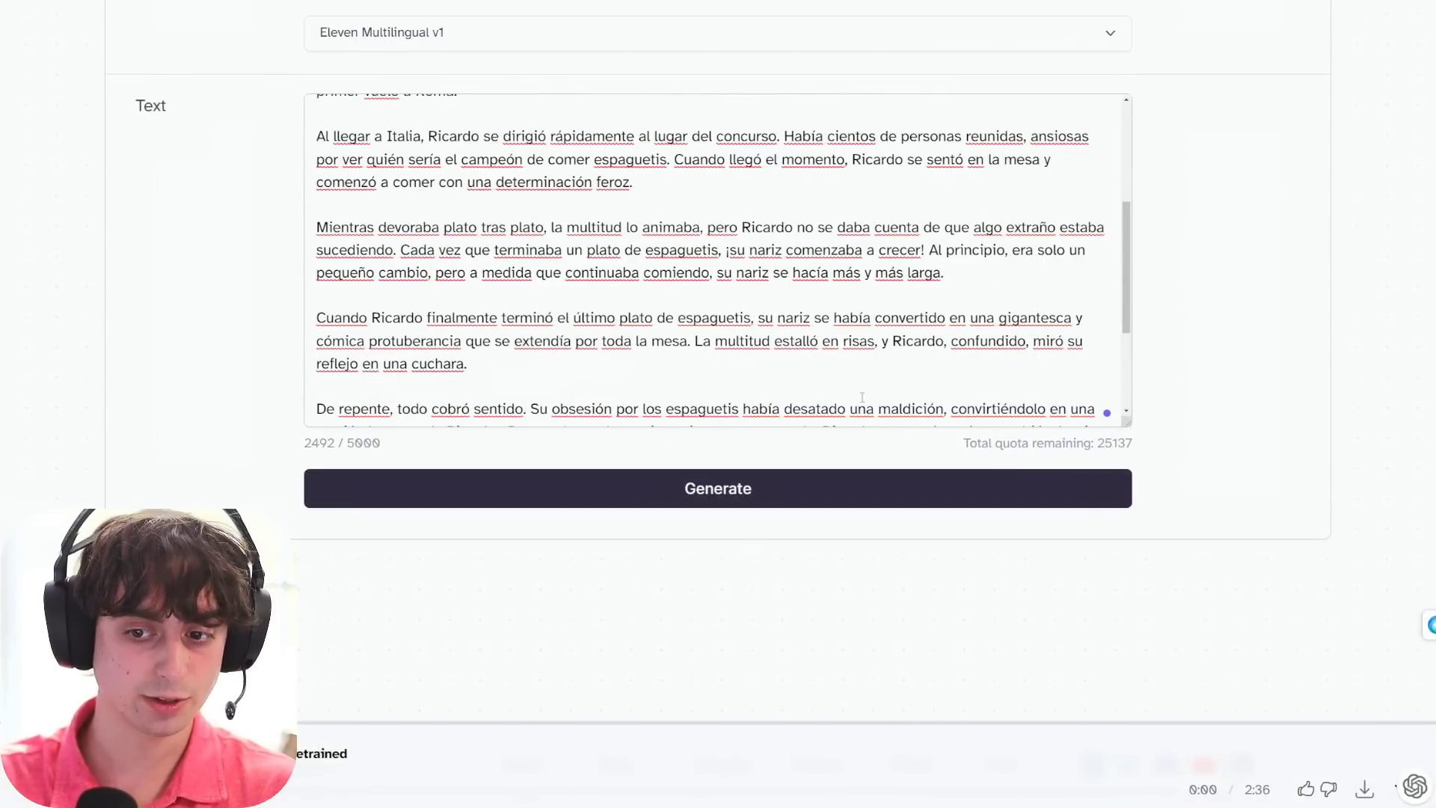
{"action": "scroll", "coordinate": [1241, 385], "scroll_direction": "up", "scroll_amount": 3}
{"action": "scroll", "coordinate": [972, 433], "scroll_direction": "down", "scroll_amount": 10}
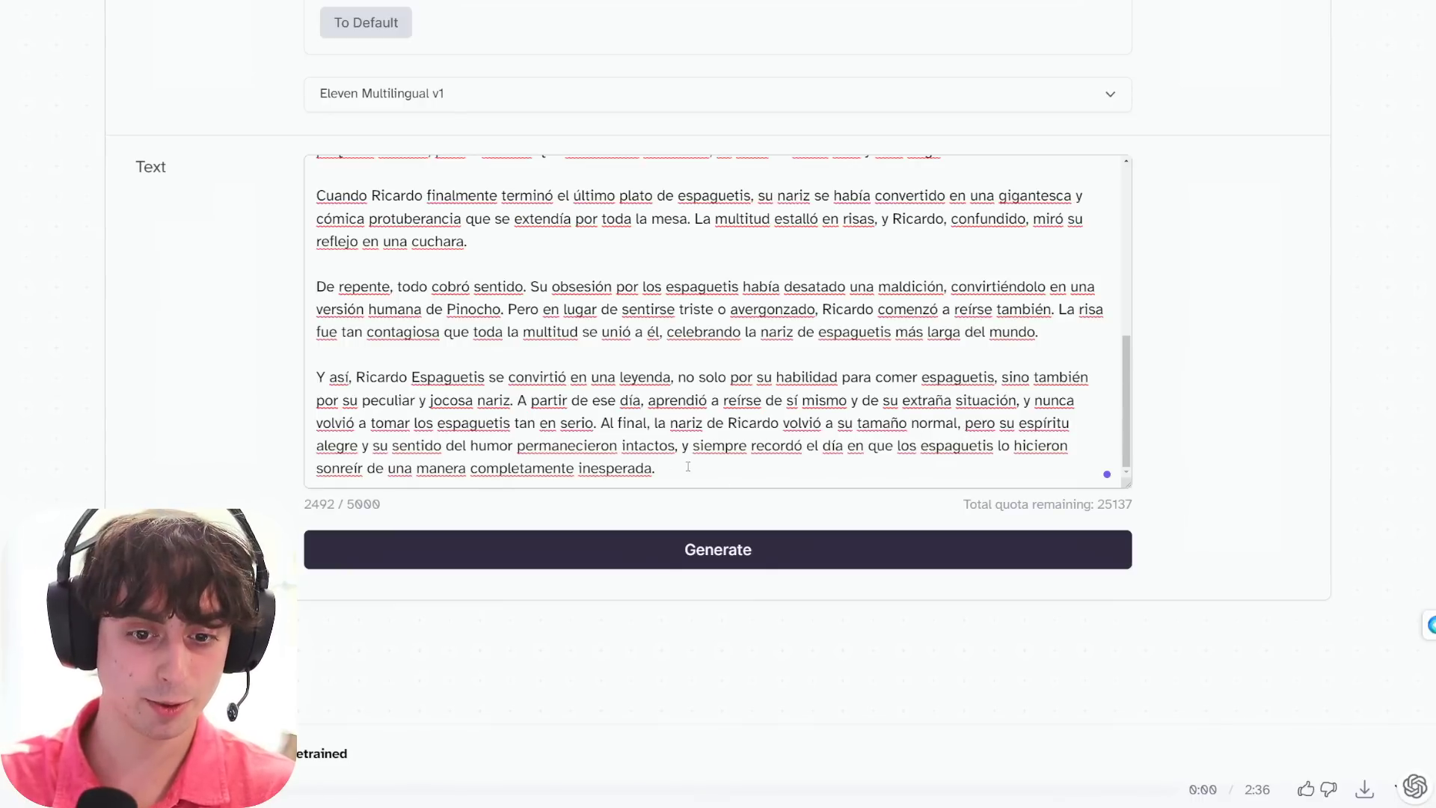
Replace the Spanish story with its English translation and generate the speech with Eleven Multilingual v1
{"action": "key", "text": "ctrl+a"}
{"action": "key", "text": "BackSpace"}
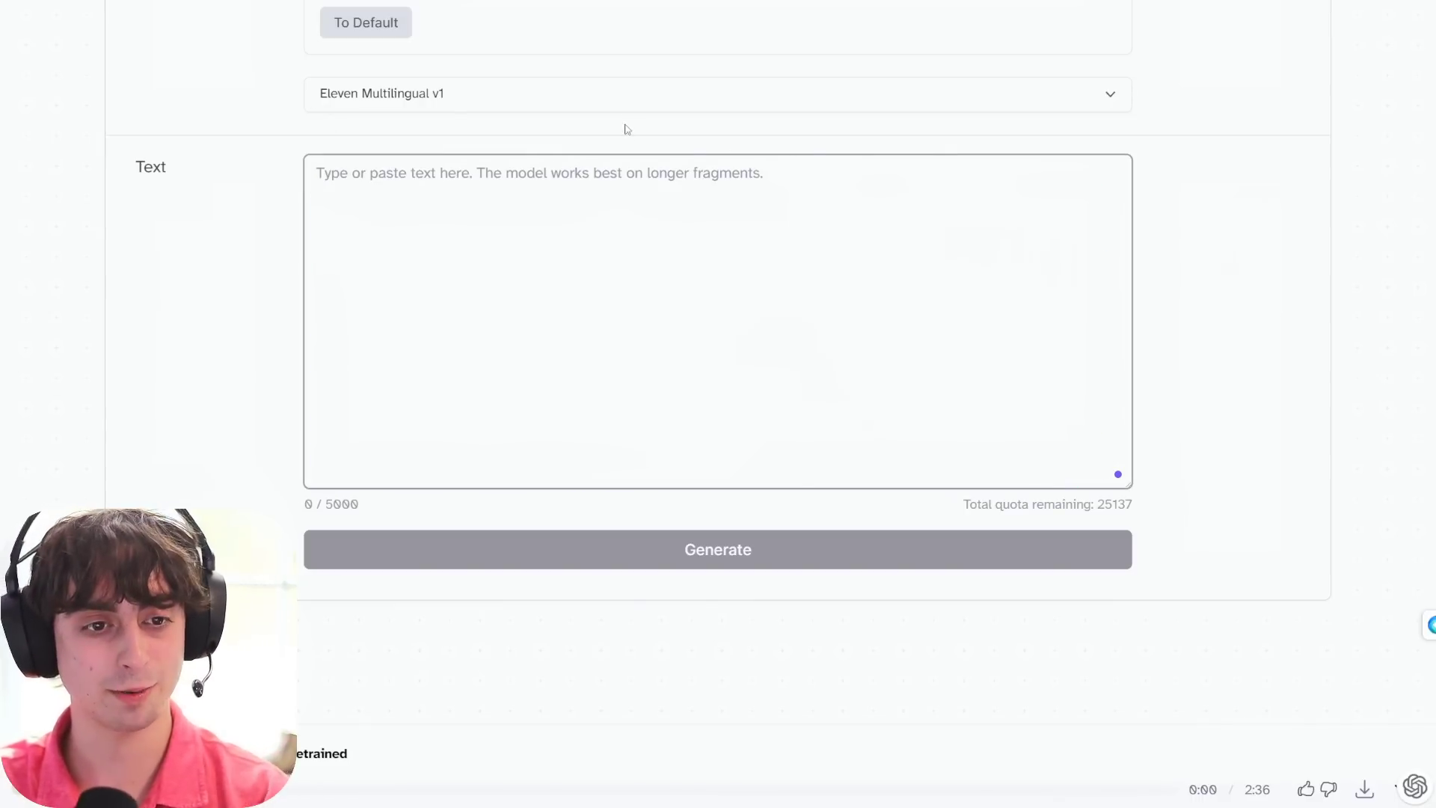
{"action": "scroll", "coordinate": [494, 120], "scroll_direction": "up", "scroll_amount": 3}
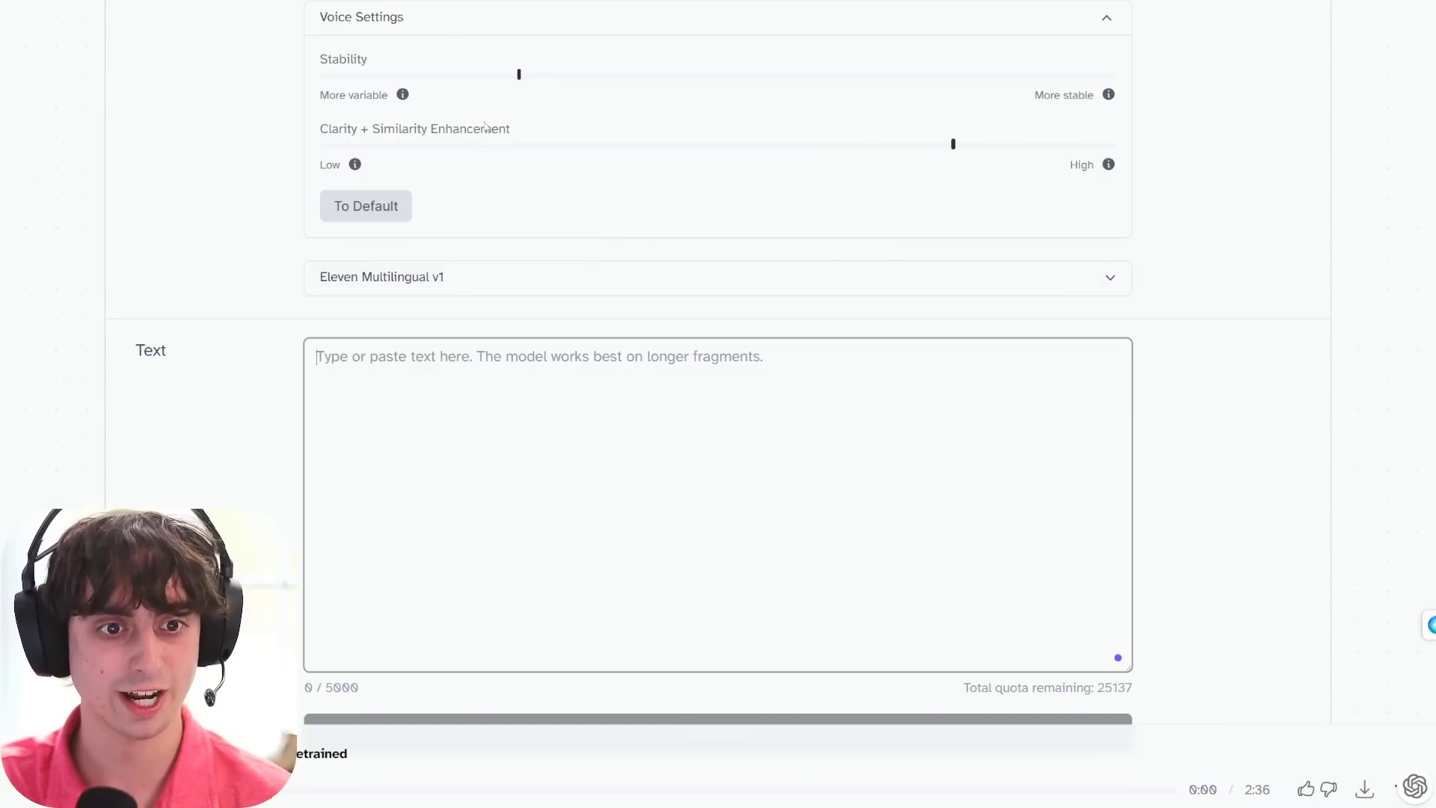
{"action": "scroll", "coordinate": [484, 126], "scroll_direction": "up", "scroll_amount": 2}
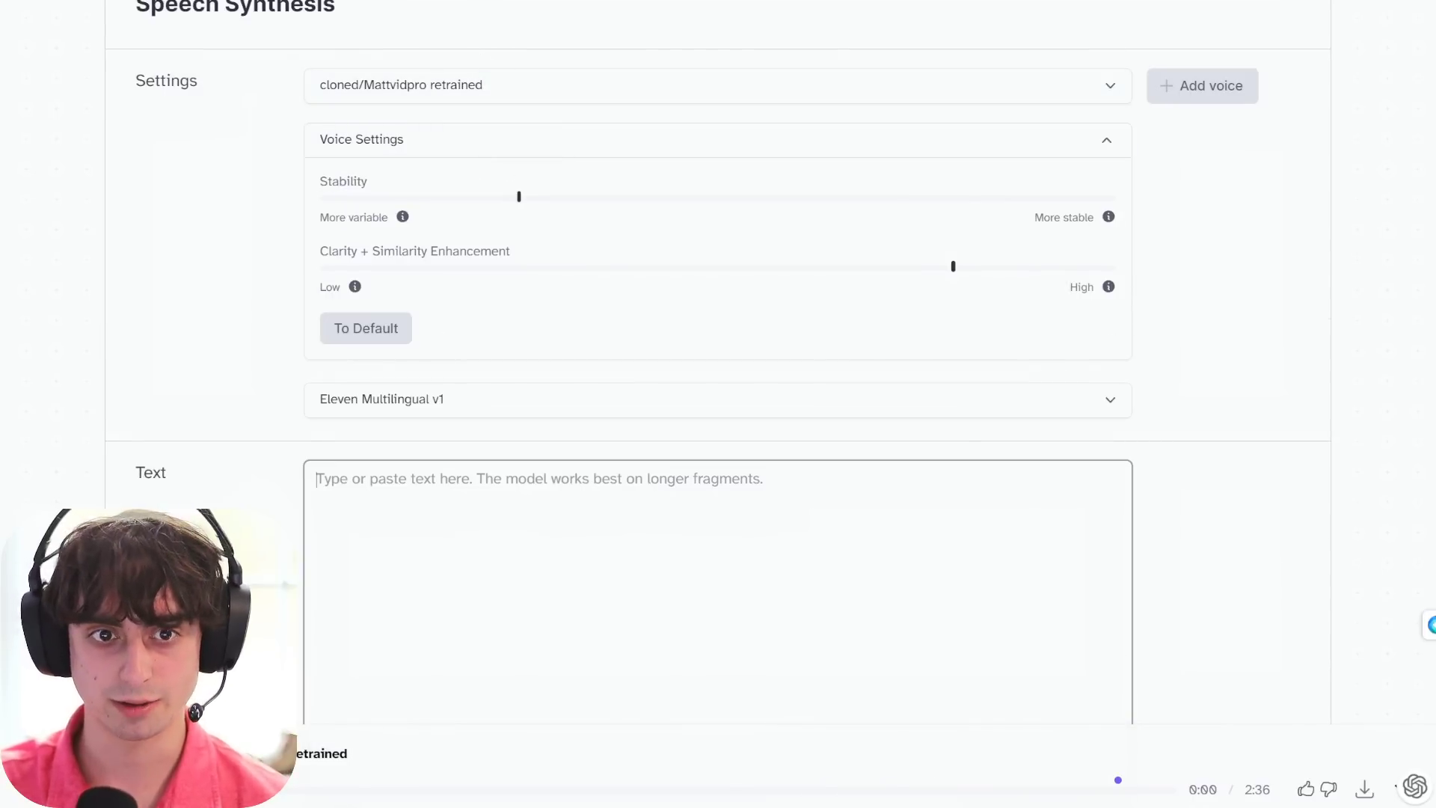
{"action": "scroll", "coordinate": [1065, 327], "scroll_direction": "down", "scroll_amount": 2}
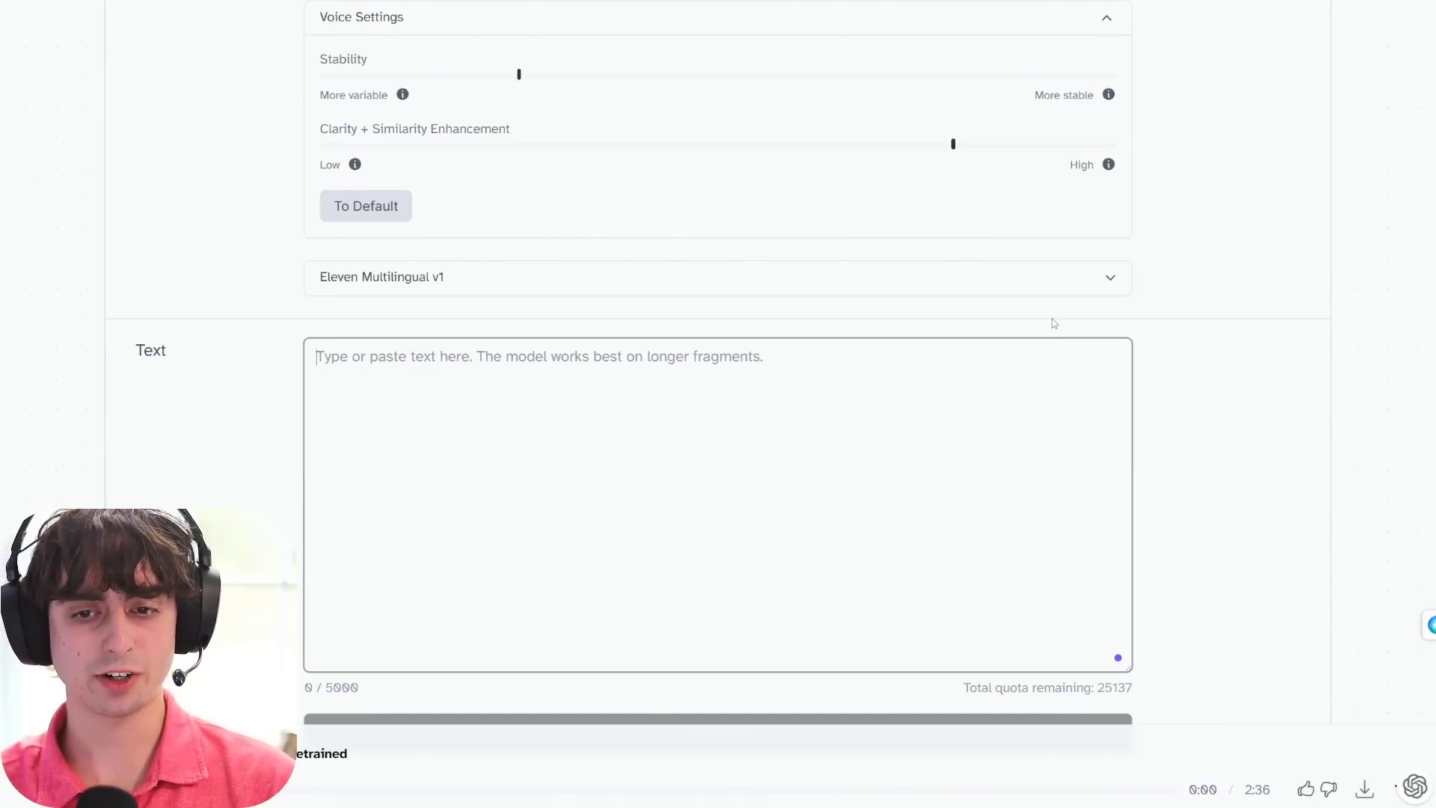
{"action": "scroll", "coordinate": [1053, 321], "scroll_direction": "up", "scroll_amount": 4}
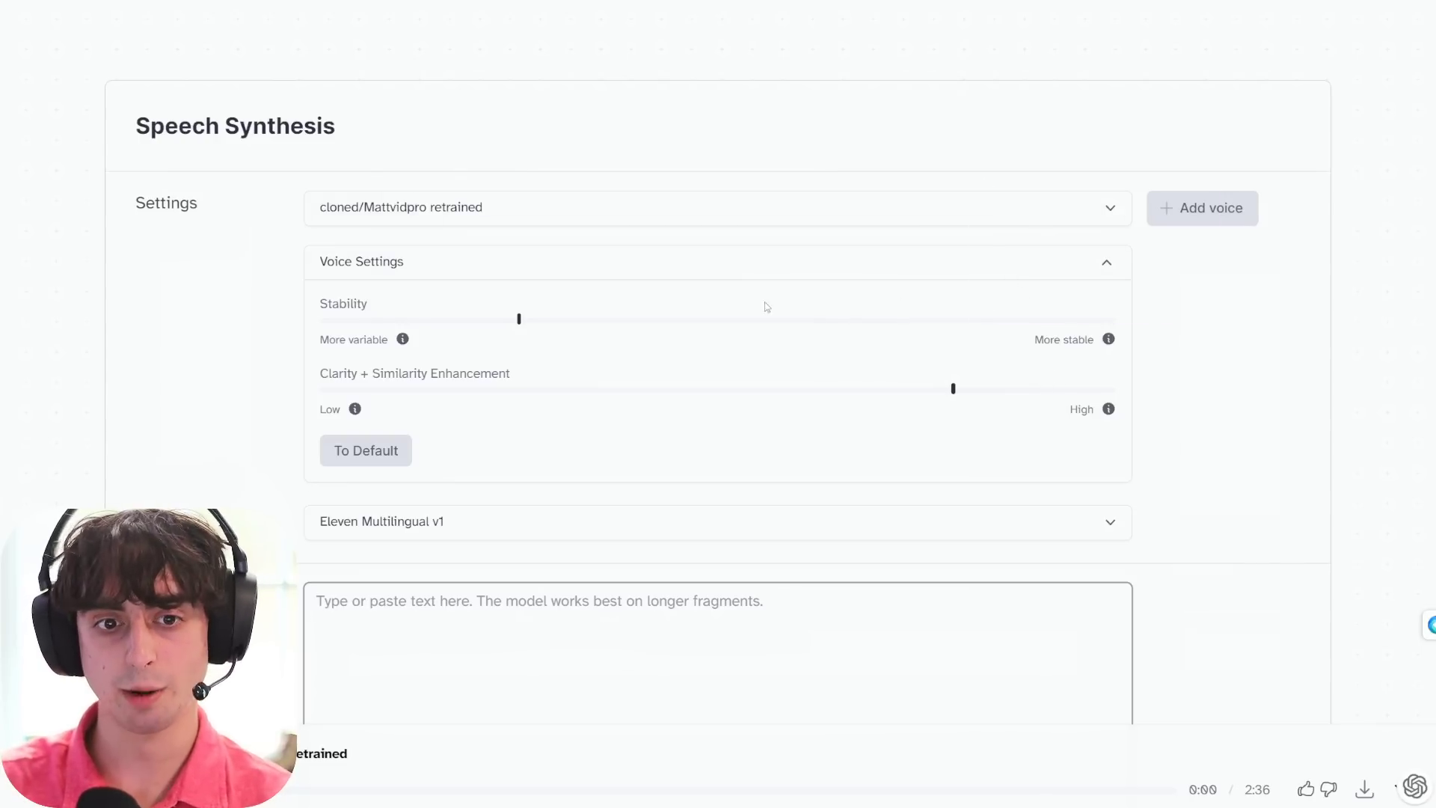
{"action": "scroll", "coordinate": [792, 344], "scroll_direction": "down", "scroll_amount": 3}
{"action": "scroll", "coordinate": [830, 367], "scroll_direction": "up", "scroll_amount": 4}
{"action": "scroll", "coordinate": [652, 173], "scroll_direction": "up", "scroll_amount": 1}
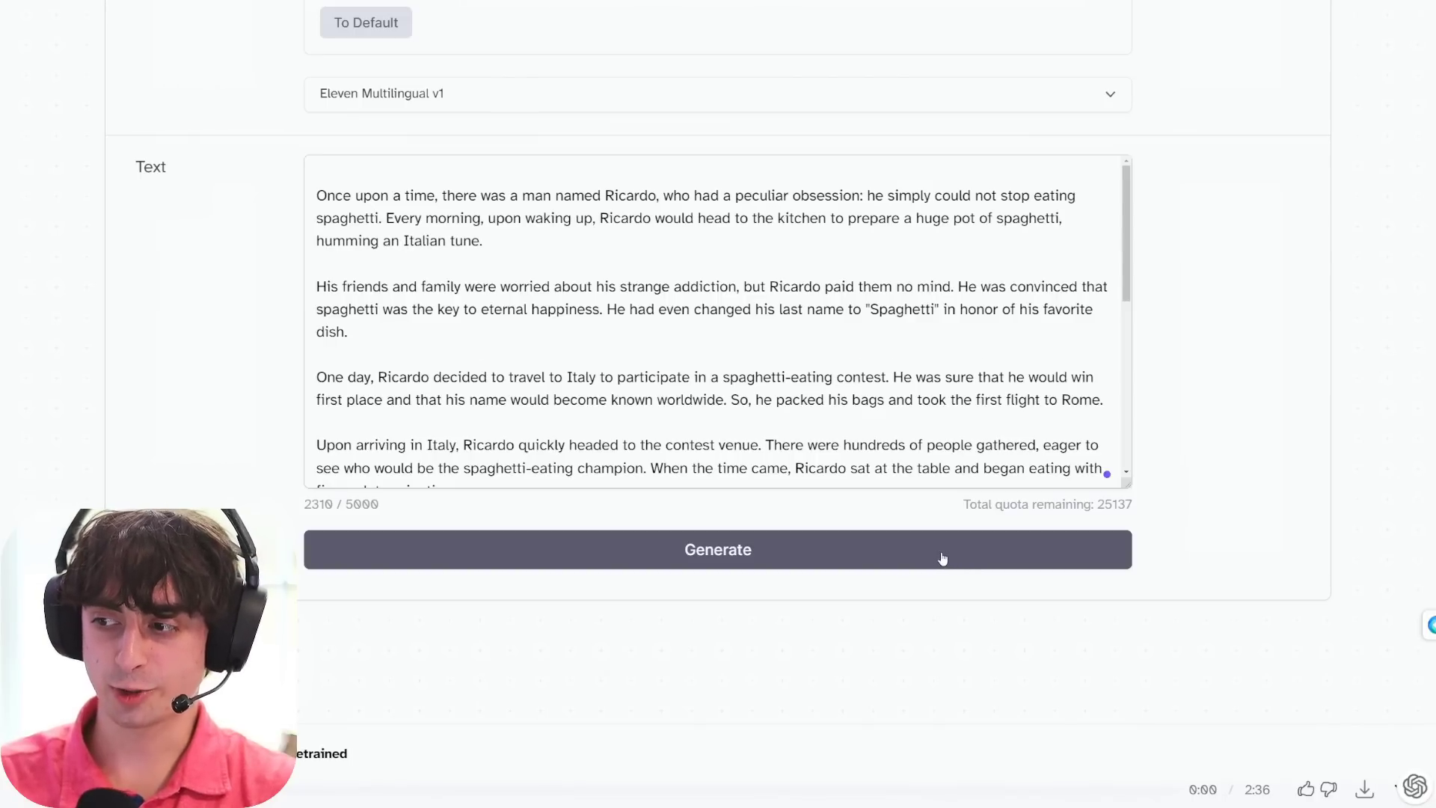
{"action": "left_click", "coordinate": [935, 559]}
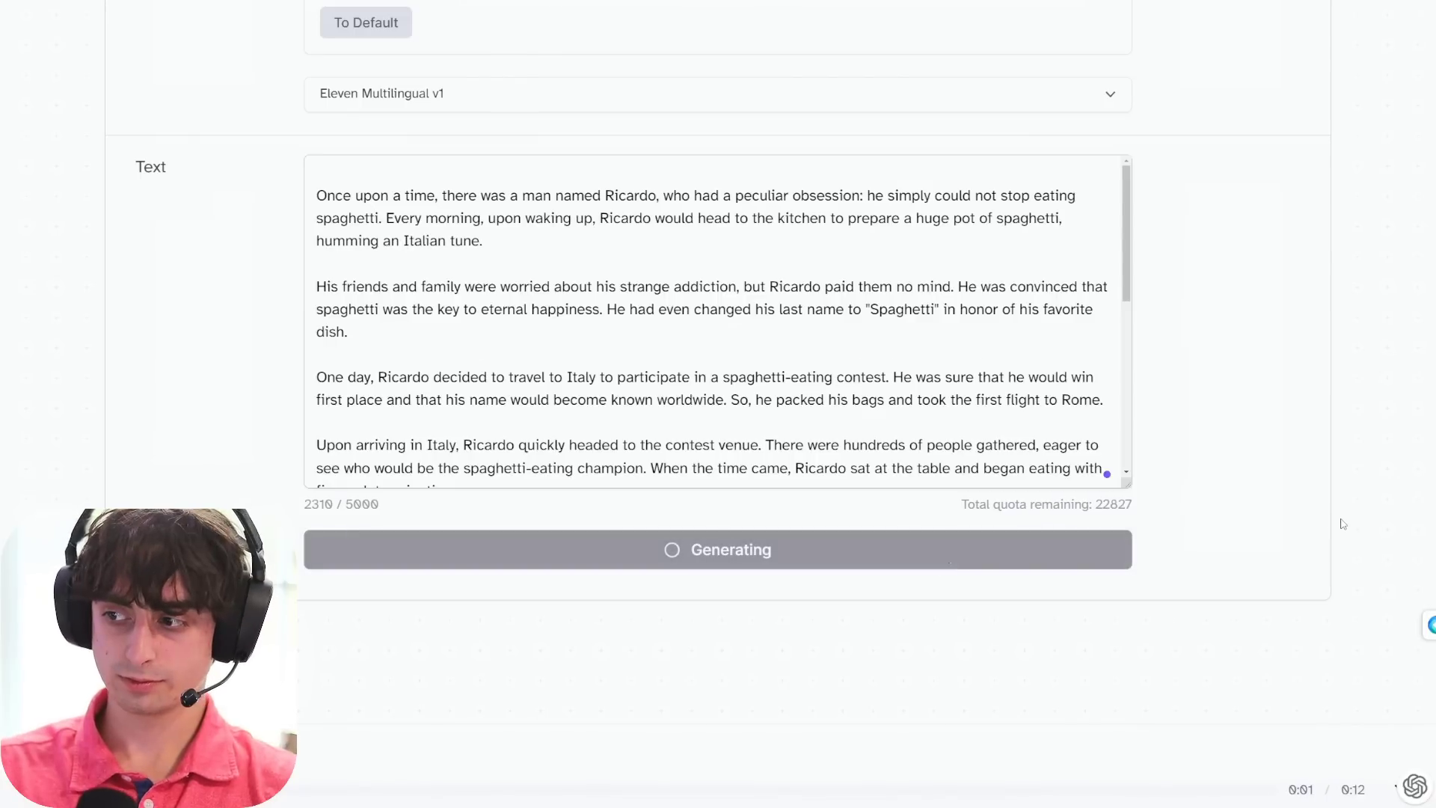
Follow the English spaghetti story through to its last paragraph while the generated speech plays
{"action": "scroll", "coordinate": [1063, 418], "scroll_direction": "up", "scroll_amount": 1}
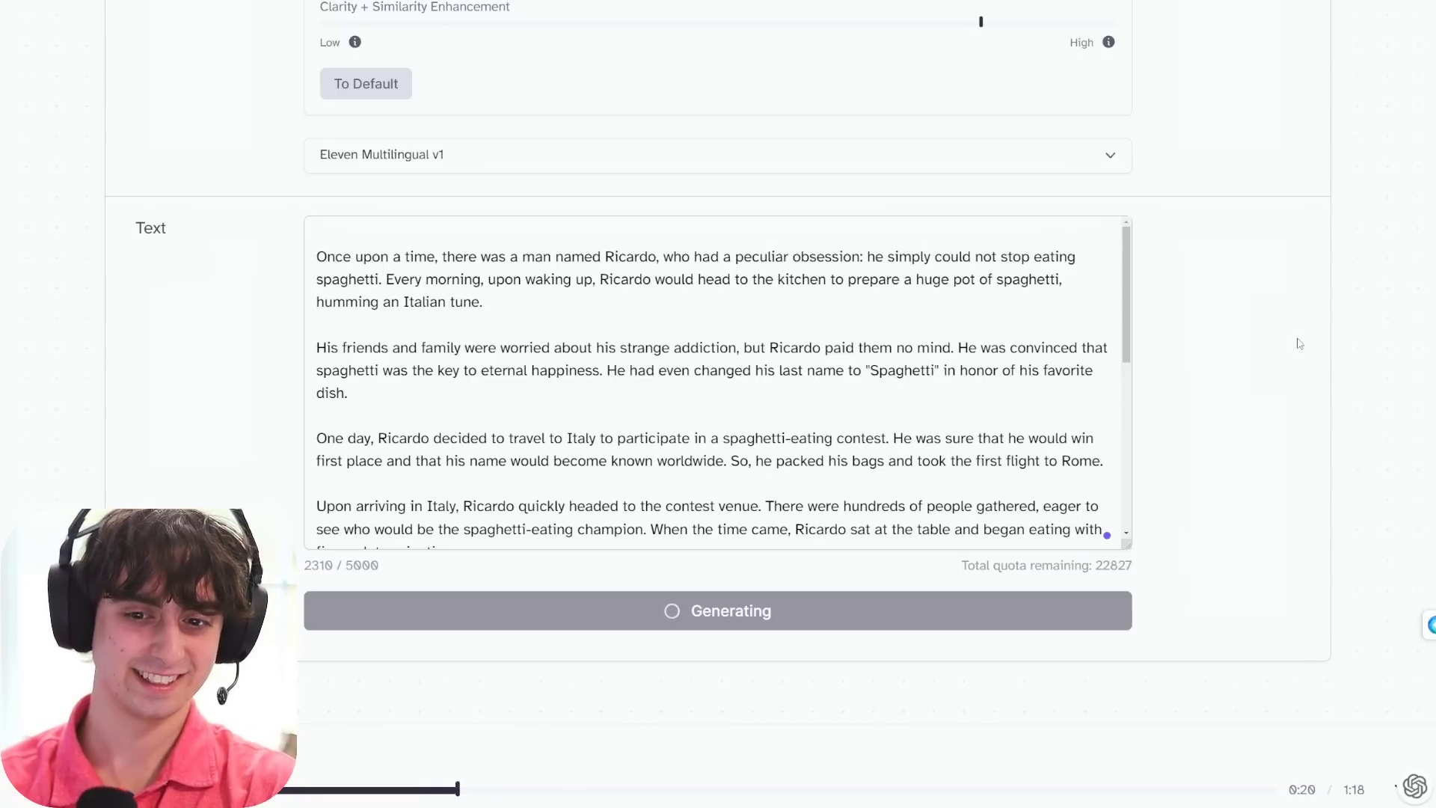
{"action": "scroll", "coordinate": [1091, 372], "scroll_direction": "down", "scroll_amount": 1}
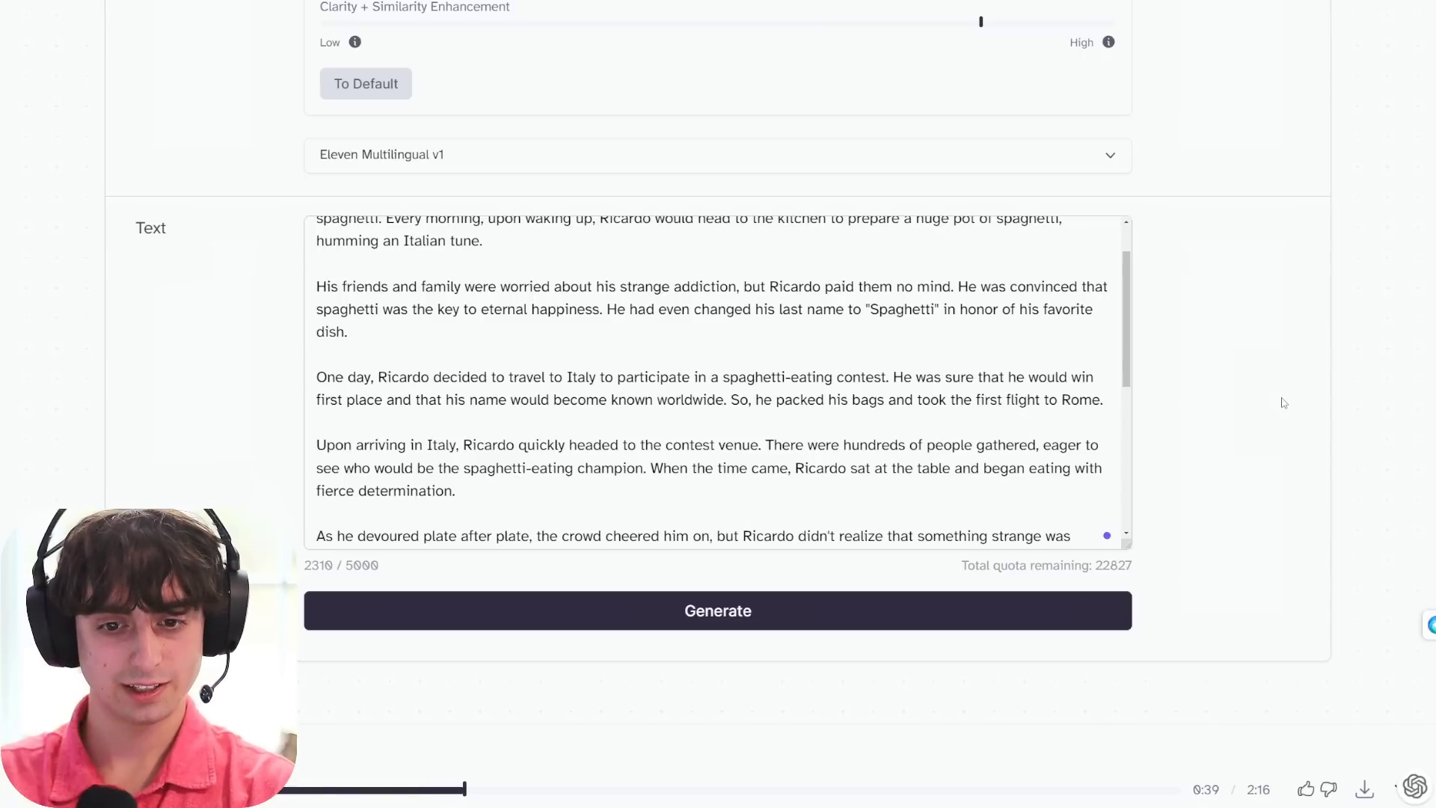
{"action": "scroll", "coordinate": [1242, 380], "scroll_direction": "down", "scroll_amount": 2}
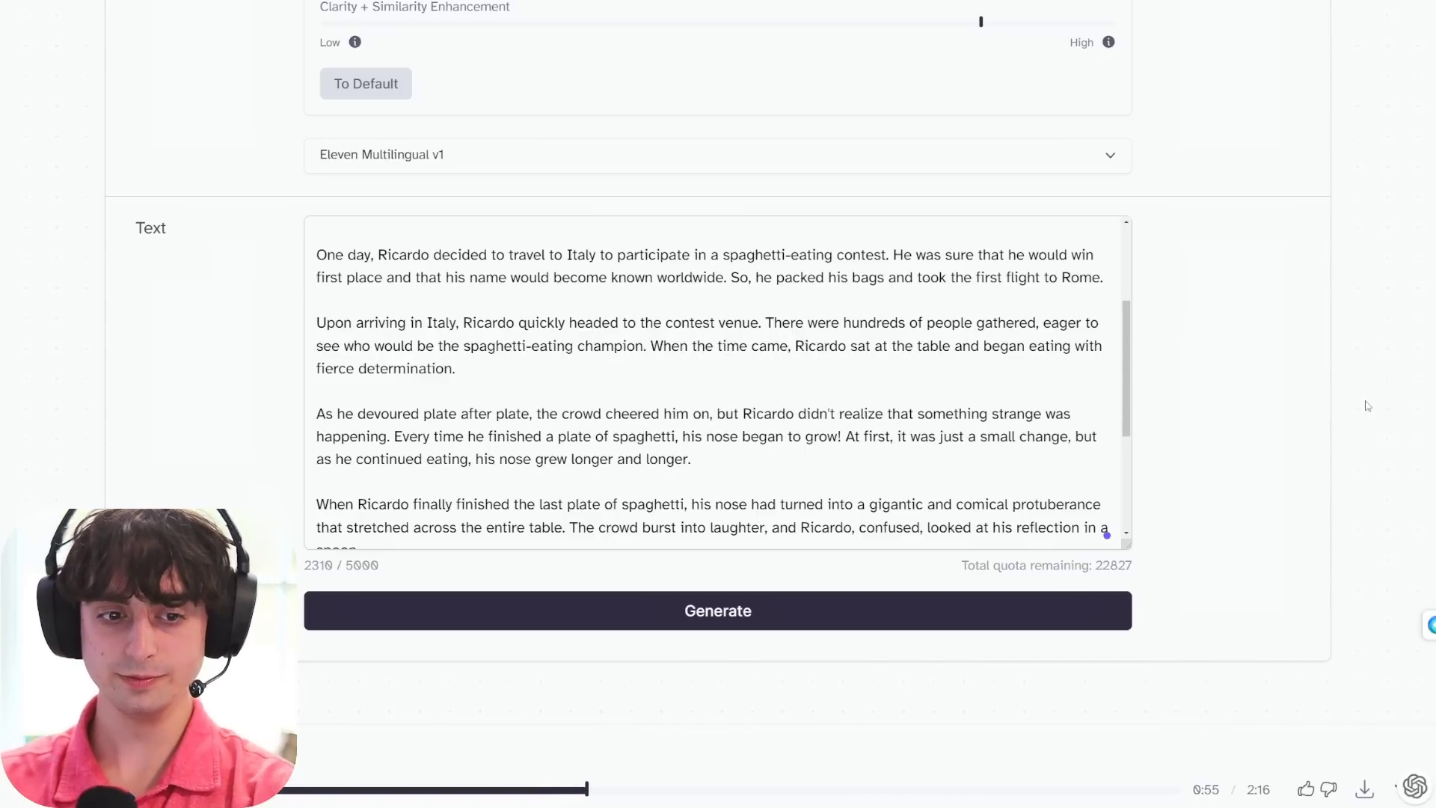
{"action": "scroll", "coordinate": [718, 381], "scroll_direction": "down", "scroll_amount": 2}
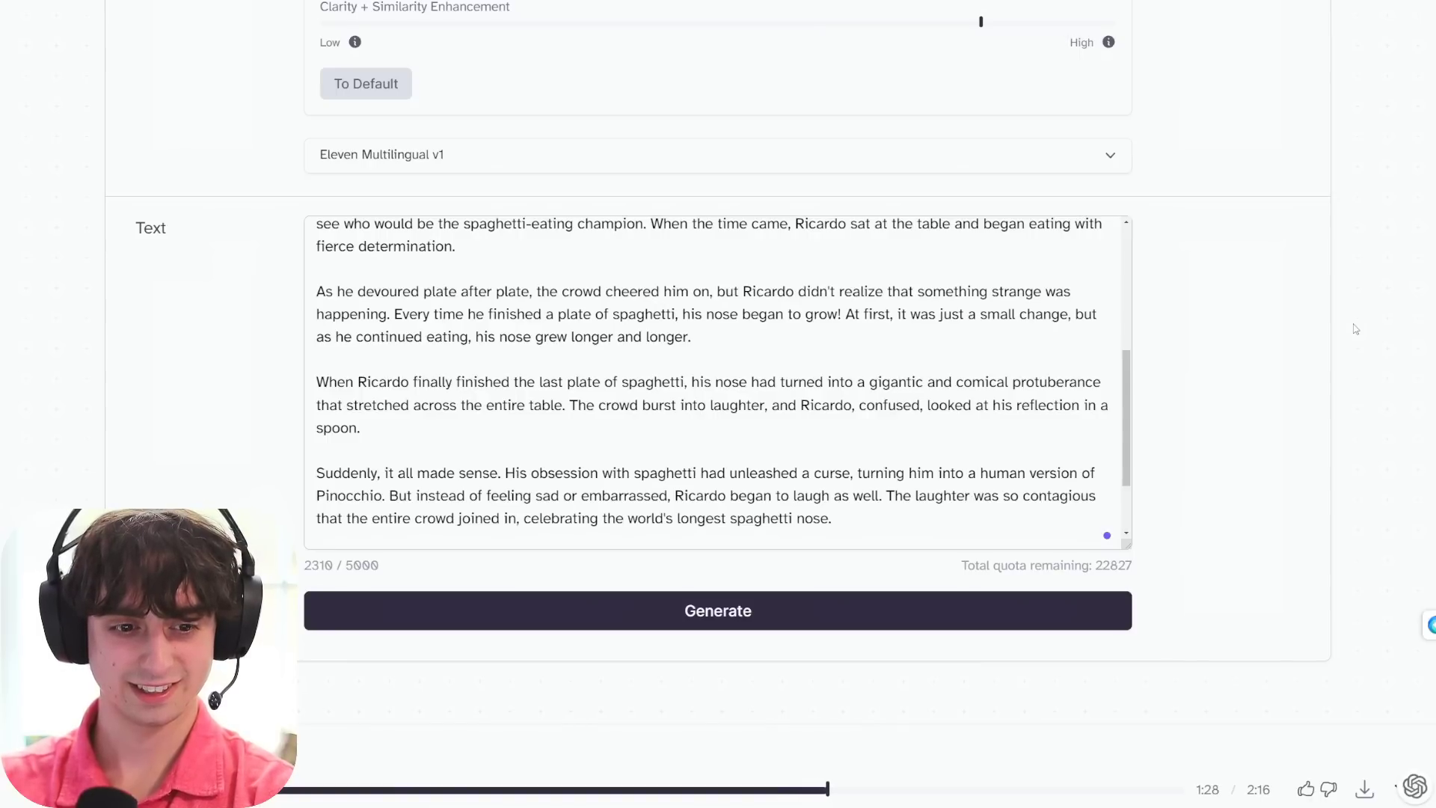
{"action": "scroll", "coordinate": [880, 393], "scroll_direction": "down", "scroll_amount": 2}
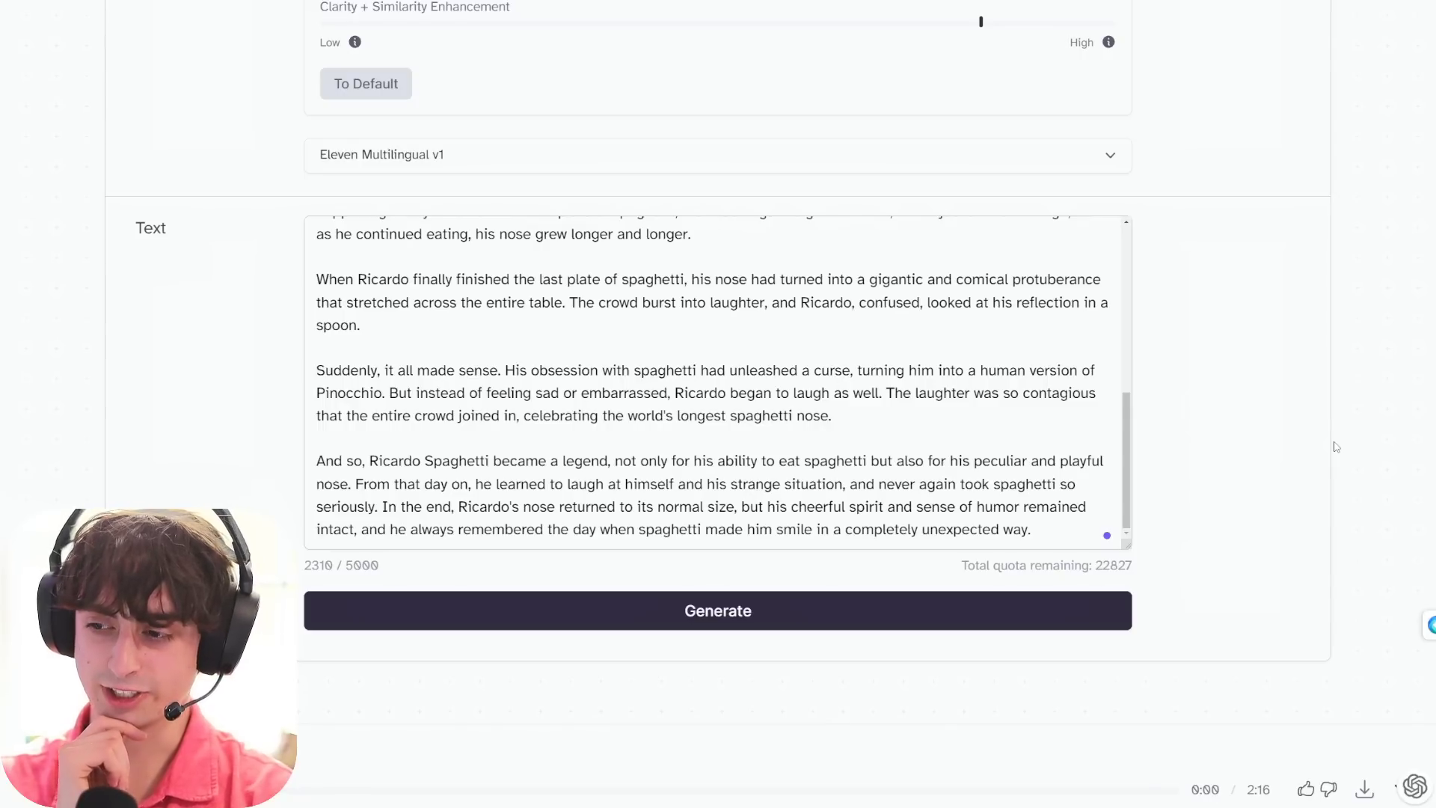
Open the speech model choices and highlight the Experimental label beside Eleven Multilingual v1
{"action": "left_click", "coordinate": [398, 155]}
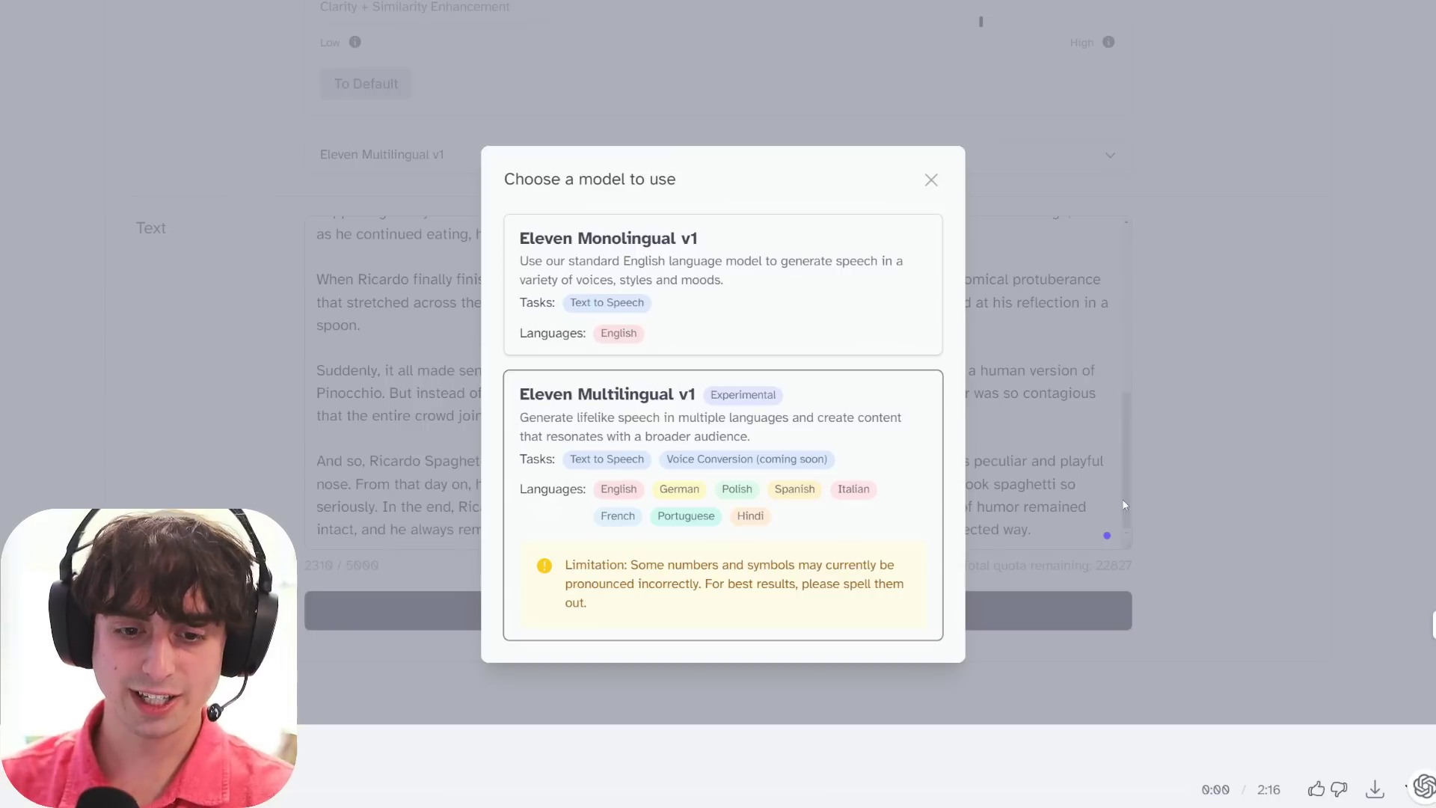
{"action": "left_click_drag", "start_coordinate": [782, 404], "coordinate": [700, 408]}
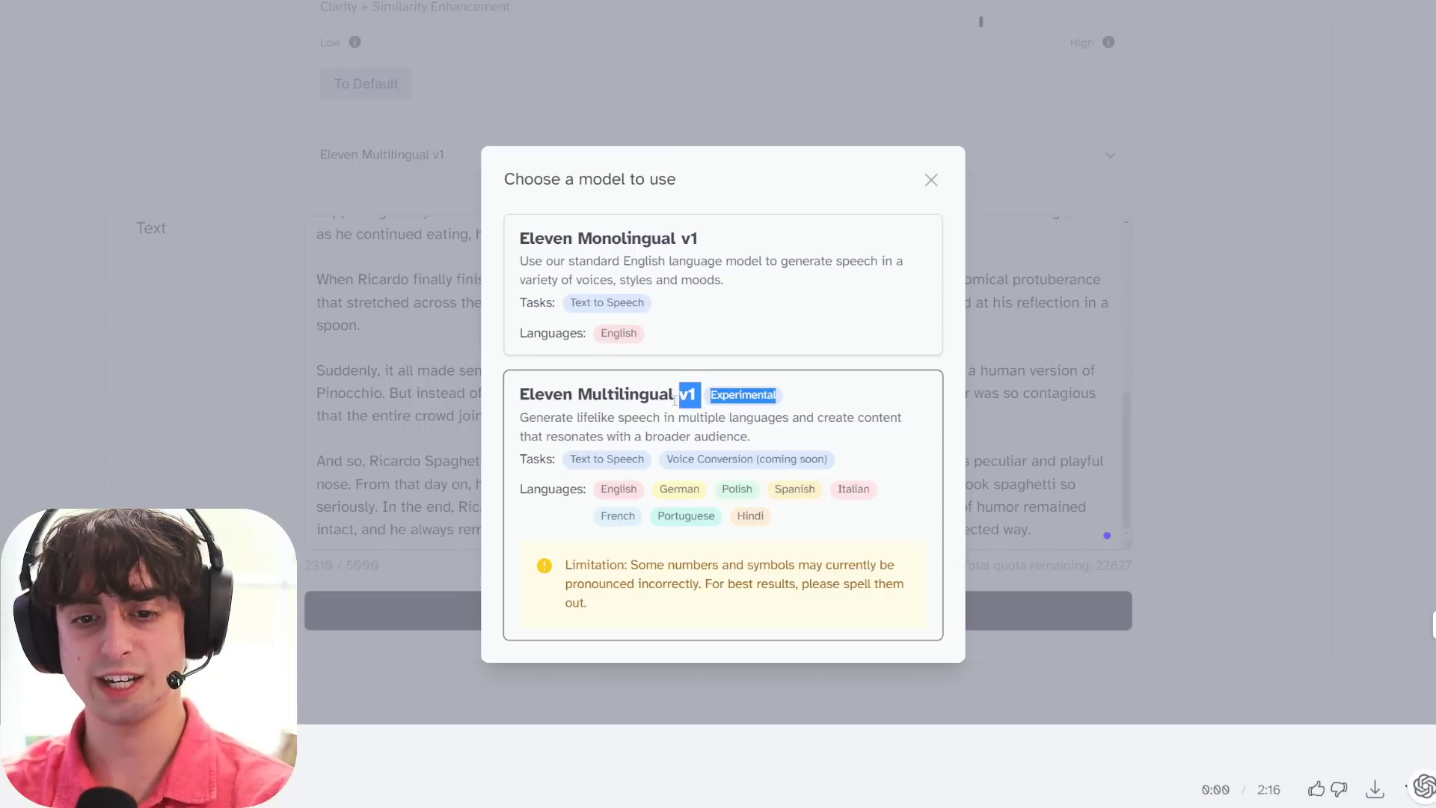
Close the speech model choices and cut the English spaghetti story down to its last two paragraphs, starting at "Suddenly, it all made sense."
{"action": "left_click", "coordinate": [832, 408]}
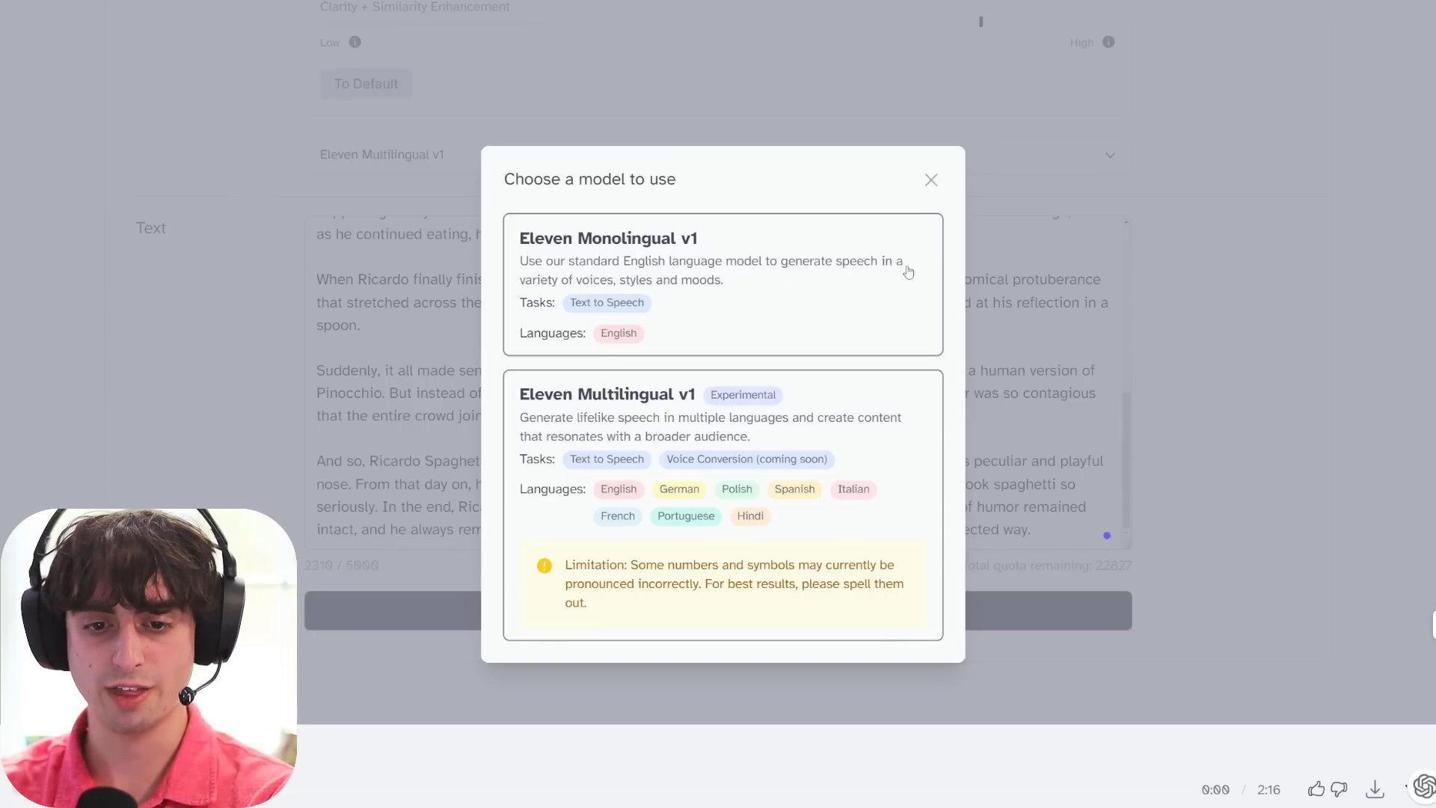
{"action": "left_click", "coordinate": [931, 180]}
{"action": "scroll", "coordinate": [1120, 454], "scroll_direction": "up", "scroll_amount": 1}
{"action": "left_click_drag", "start_coordinate": [1124, 454], "coordinate": [1092, 280]}
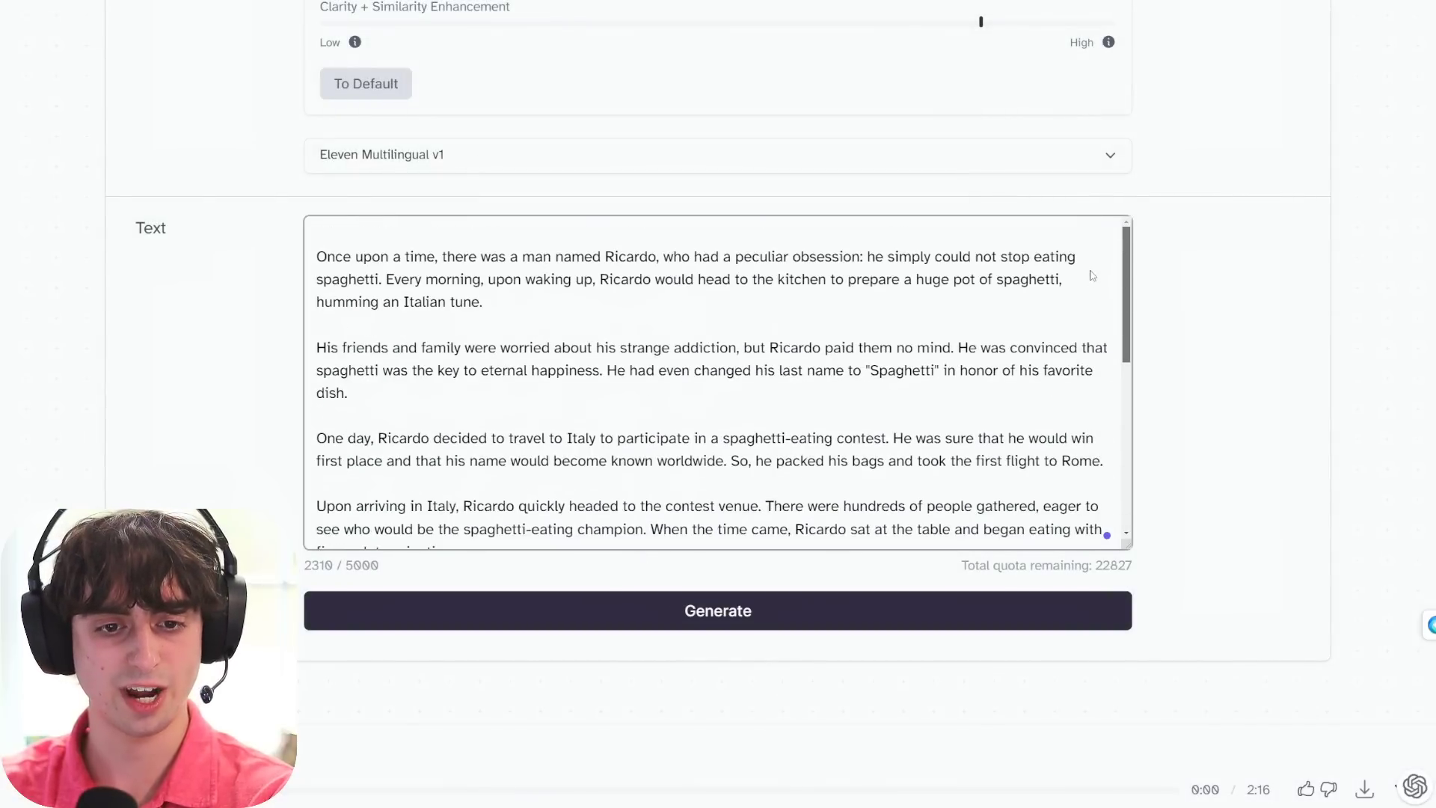
{"action": "scroll", "coordinate": [1091, 275], "scroll_direction": "down", "scroll_amount": 10}
{"action": "scroll", "coordinate": [1092, 275], "scroll_direction": "up", "scroll_amount": 10}
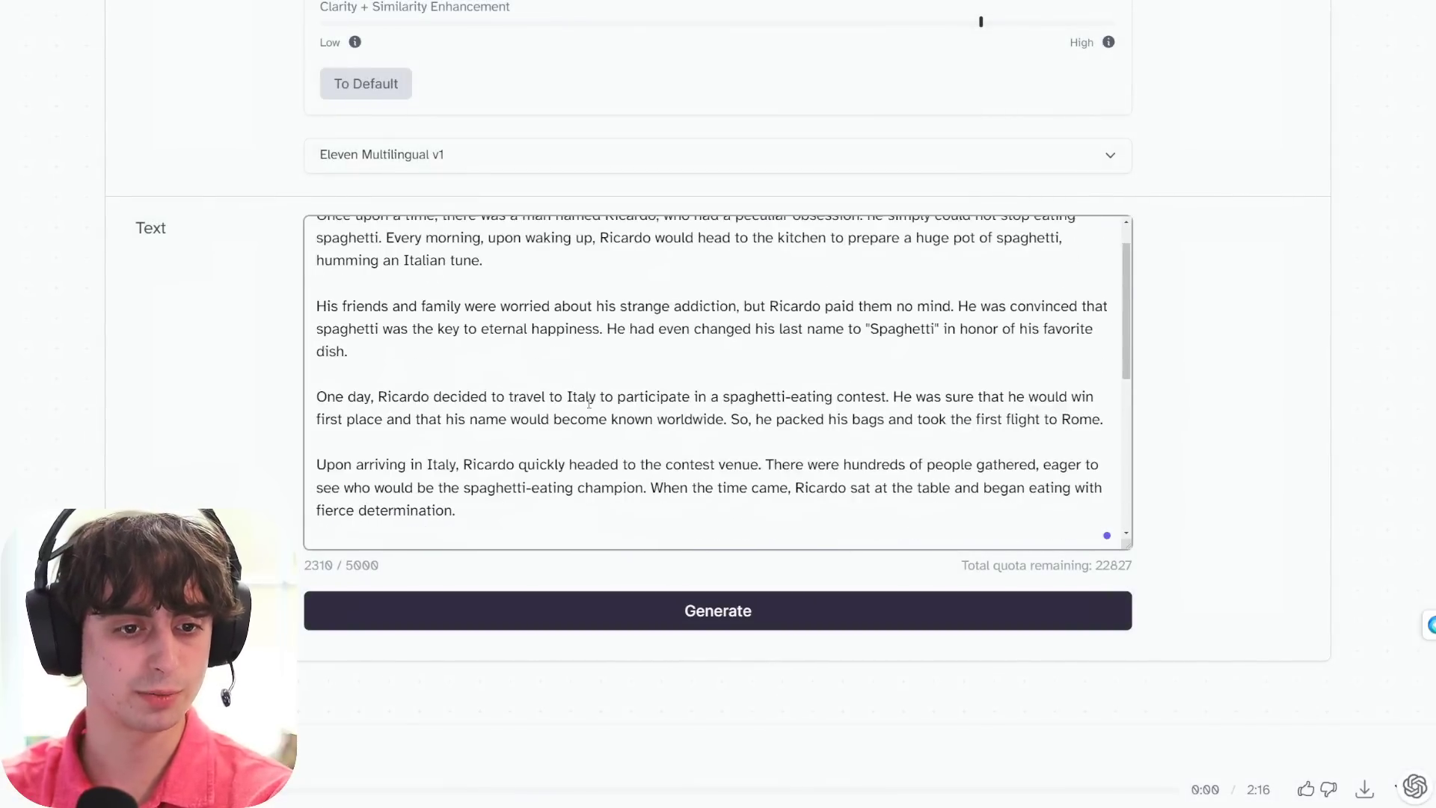
{"action": "key", "text": "ctrl+a"}
{"action": "key", "text": "BackSpace"}
{"action": "key", "text": "Delete"}
{"action": "key", "text": "Delete"}
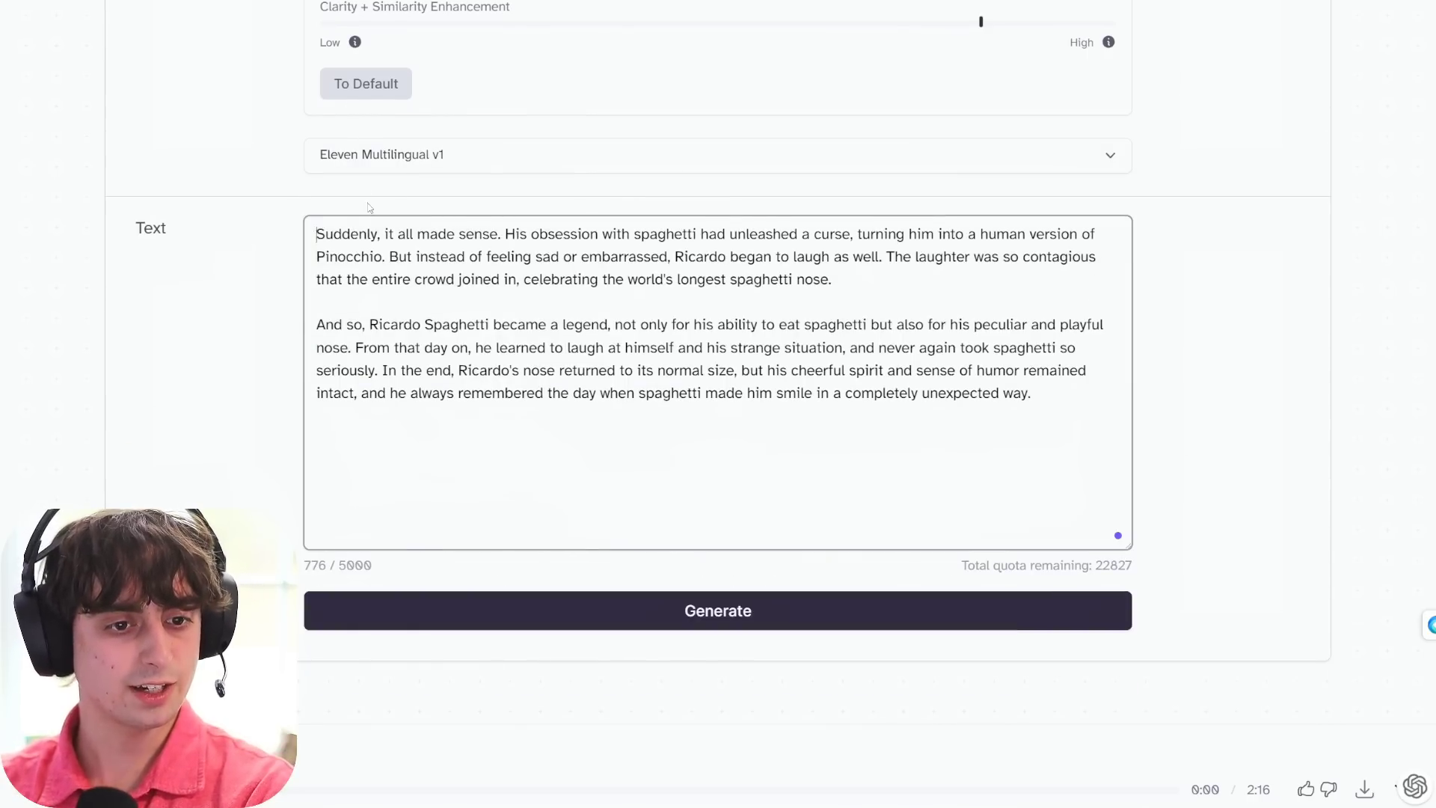
Switch the speech model to Eleven Monolingual v1 and generate speech for the two remaining story paragraphs
{"action": "scroll", "coordinate": [415, 204], "scroll_direction": "up", "scroll_amount": 2}
{"action": "left_click", "coordinate": [601, 278]}
{"action": "left_click", "coordinate": [602, 278]}
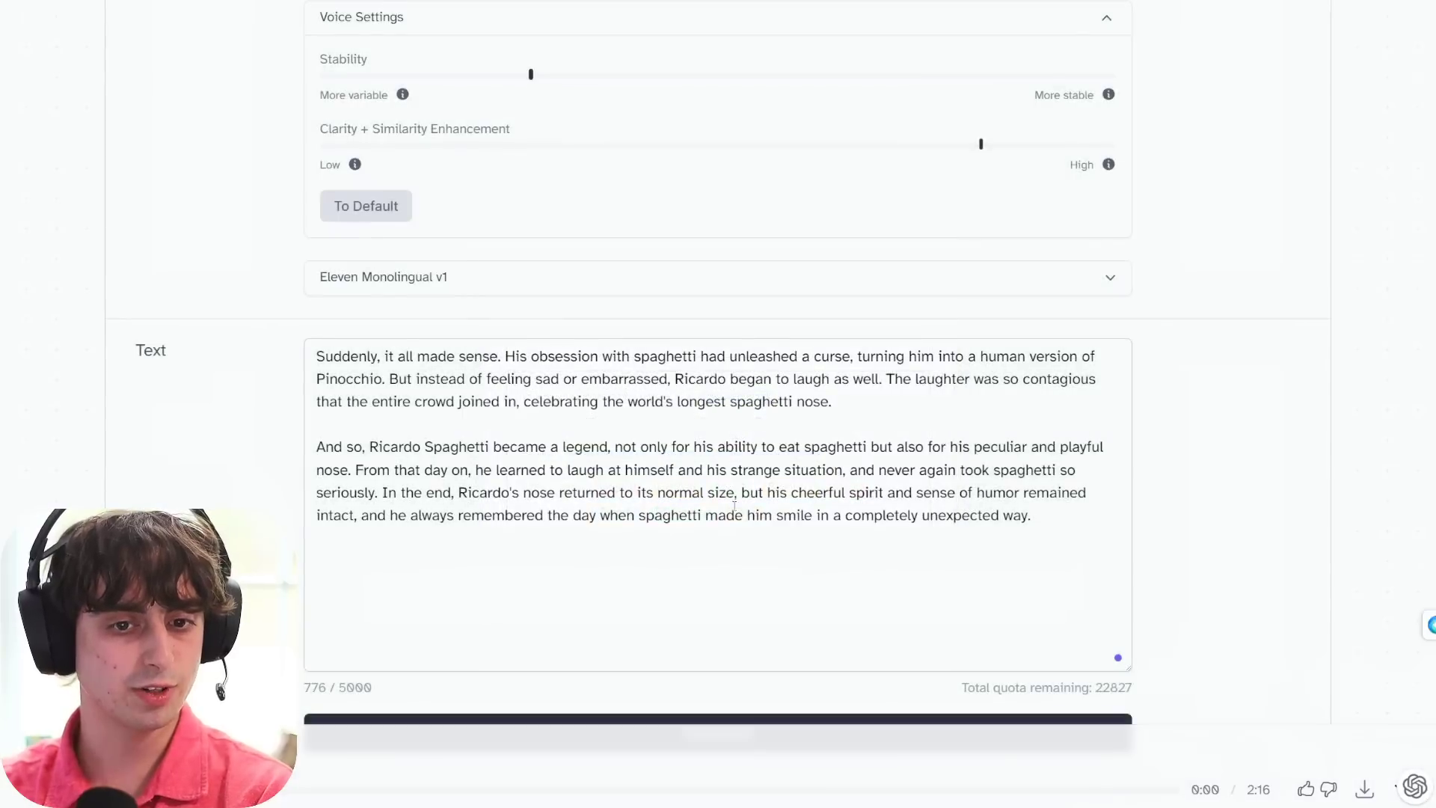
{"action": "scroll", "coordinate": [814, 573], "scroll_direction": "down", "scroll_amount": 2}
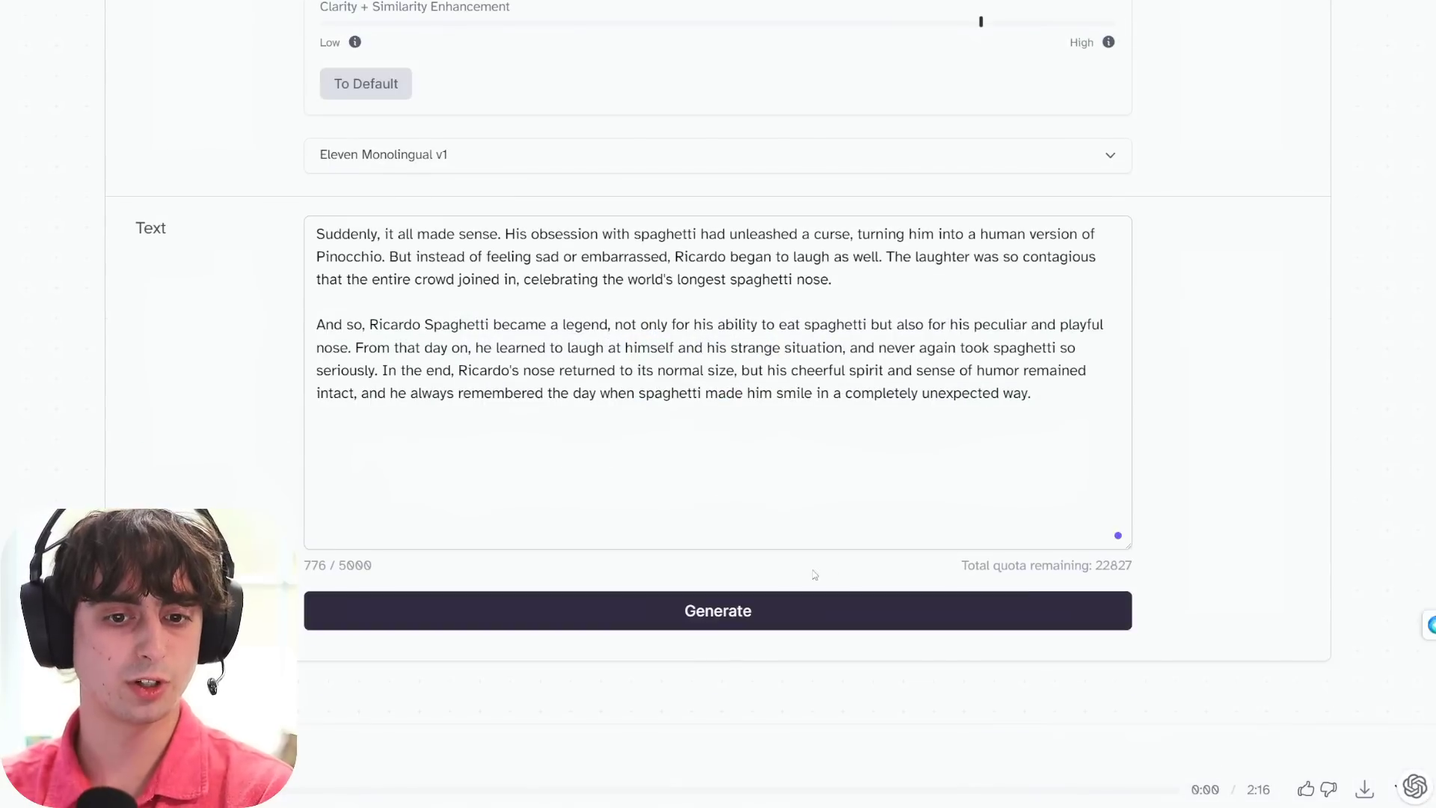
{"action": "left_click", "coordinate": [794, 625]}
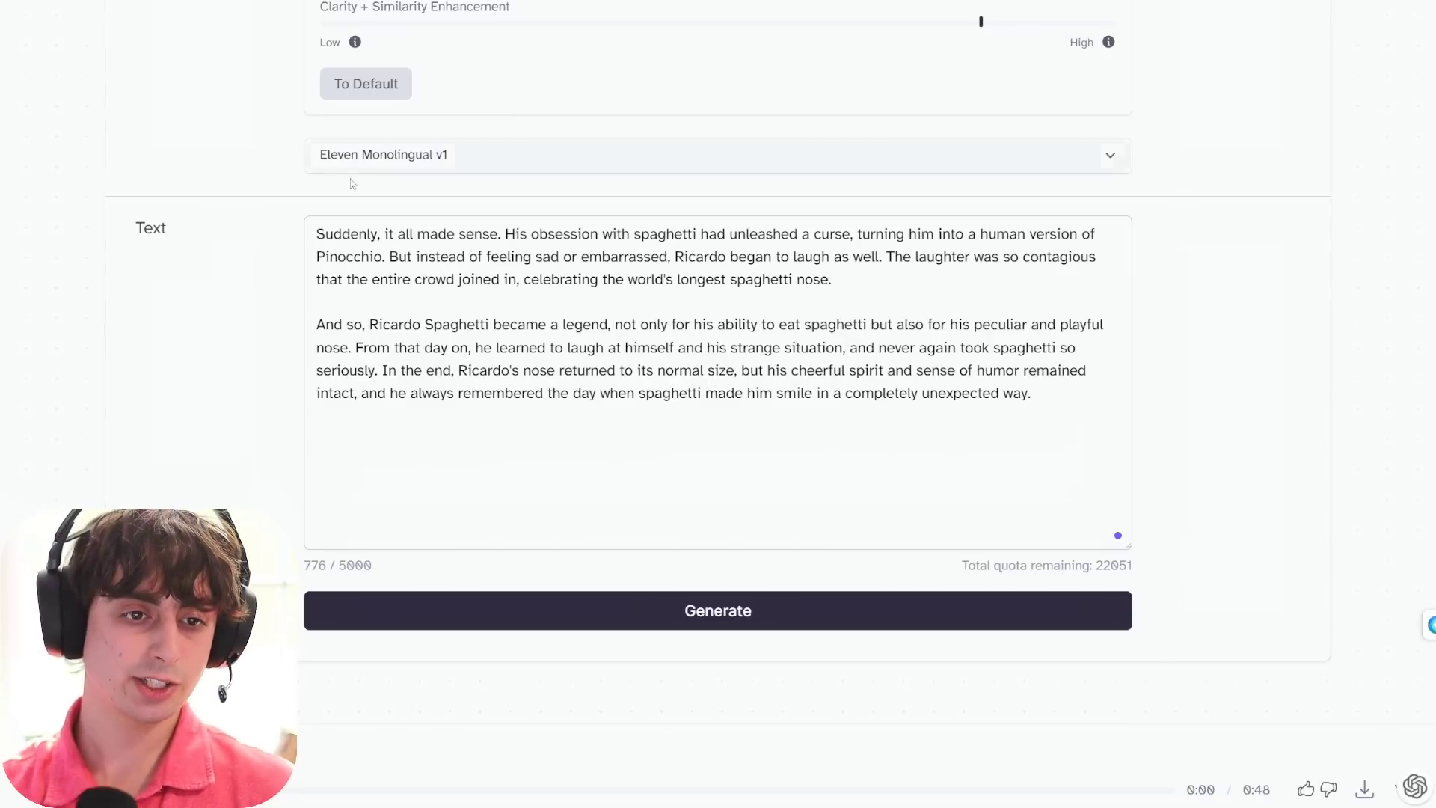
Clear the two story paragraphs from the text box and set the speech model to Eleven Multilingual v1
{"action": "left_click_drag", "start_coordinate": [1089, 471], "coordinate": [362, 131]}
{"action": "key", "text": "BackSpace"}
{"action": "key", "text": "BackSpace"}
{"action": "key", "text": "BackSpace"}
{"action": "key", "text": "BackSpace"}
{"action": "key", "text": "BackSpace"}
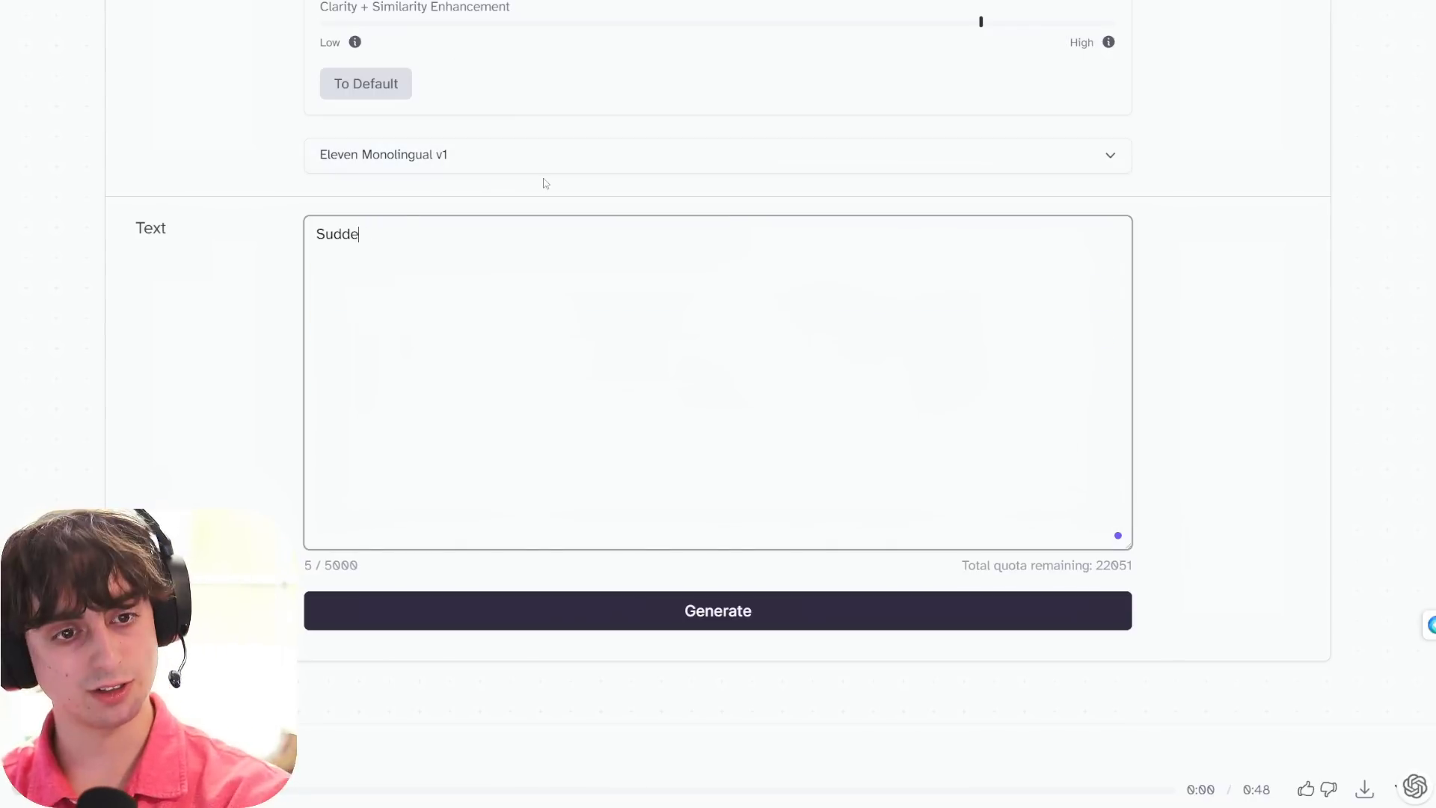
{"action": "key", "text": "BackSpace"}
{"action": "key", "text": "BackSpace"}
{"action": "left_click", "coordinate": [505, 157]}
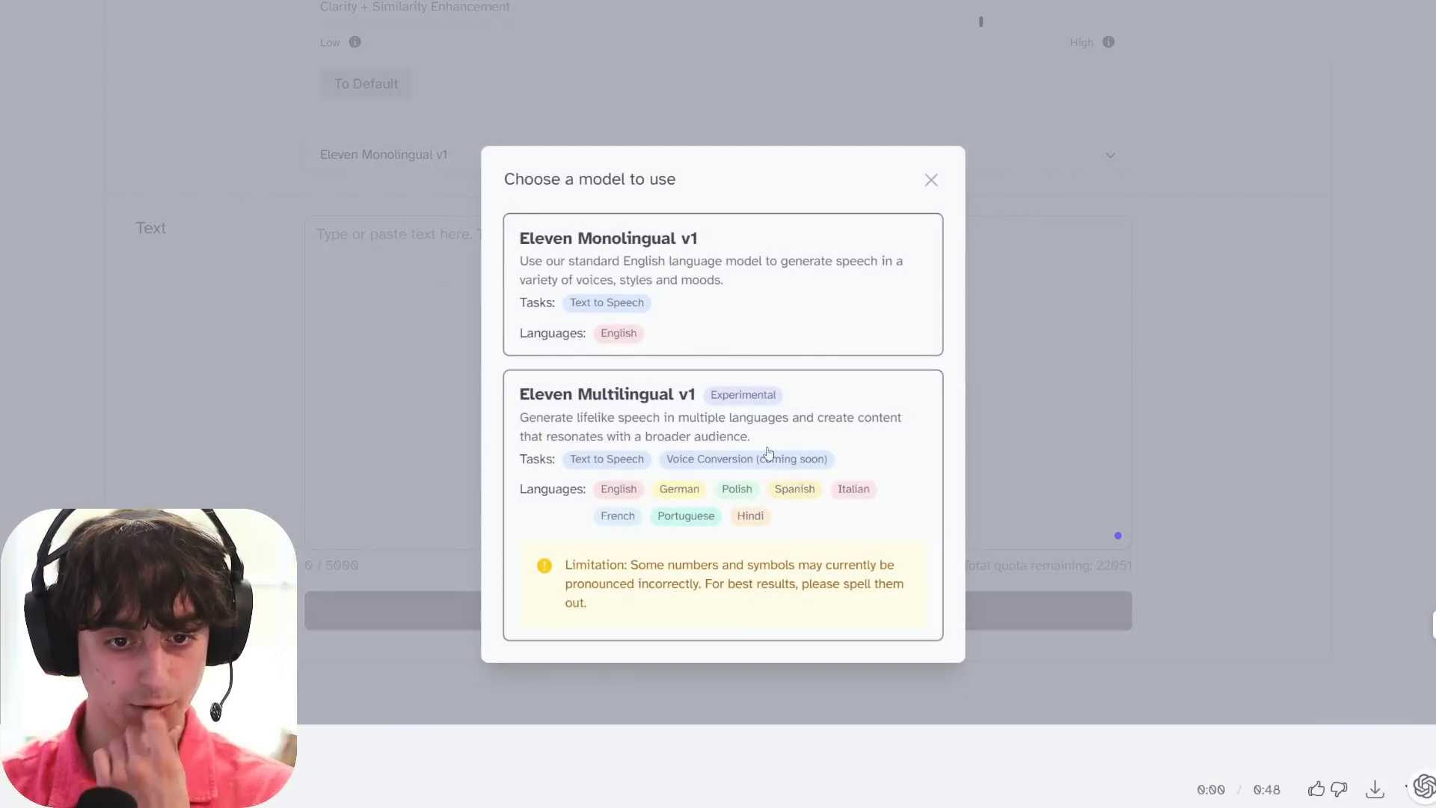
{"action": "left_click", "coordinate": [677, 410]}
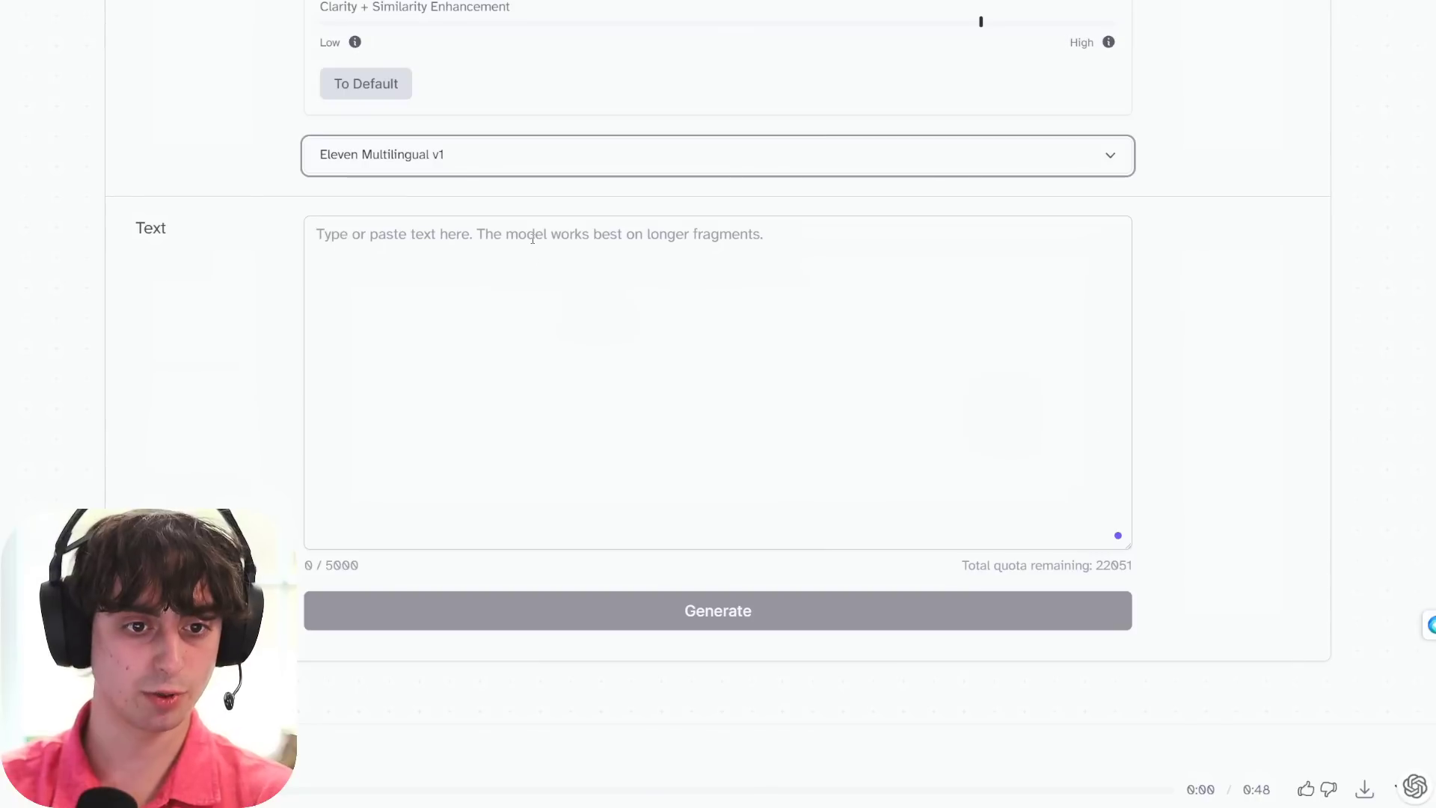
Select the generated/Common Guy Voiceover voice and use it with Eleven Monolingual v1
{"action": "left_click", "coordinate": [554, 173]}
{"action": "key", "text": "Escape"}
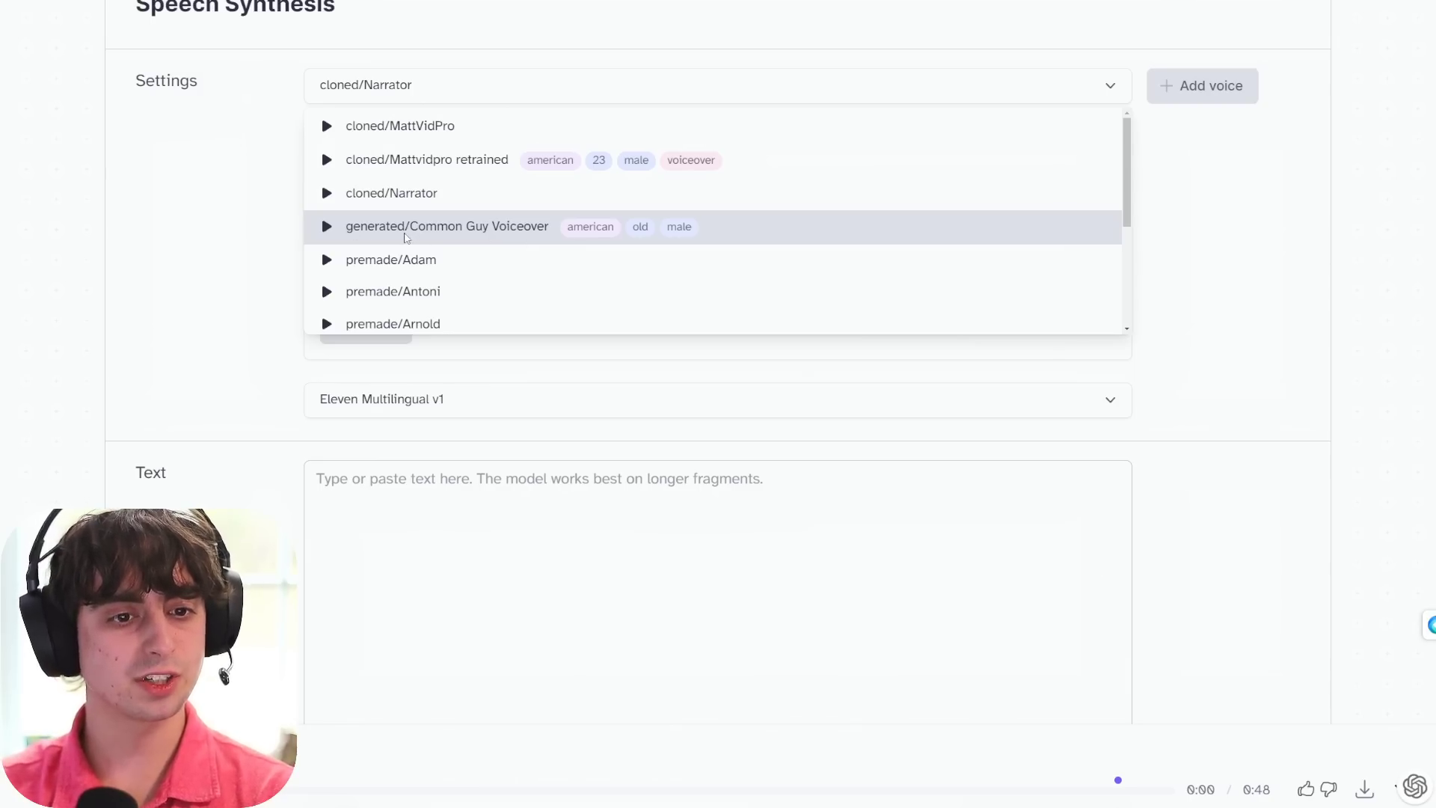
{"action": "left_click", "coordinate": [406, 232]}
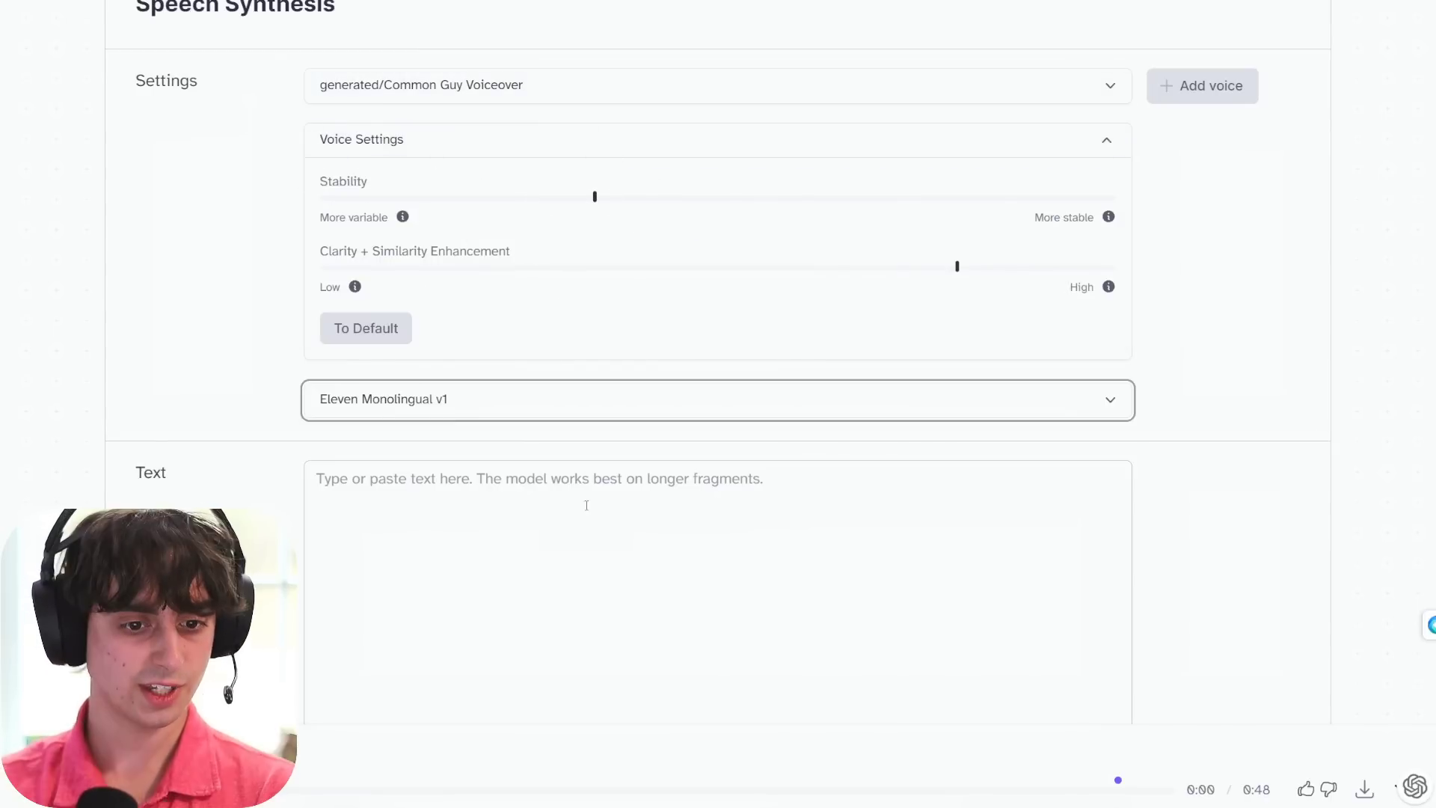
Enter the subscribe threat beginning "Hello Viewers! Subscribe to MattVidPro AI. OR ELSE. AHAHAHAH!" and generate its speech
{"action": "left_click", "coordinate": [799, 484]}
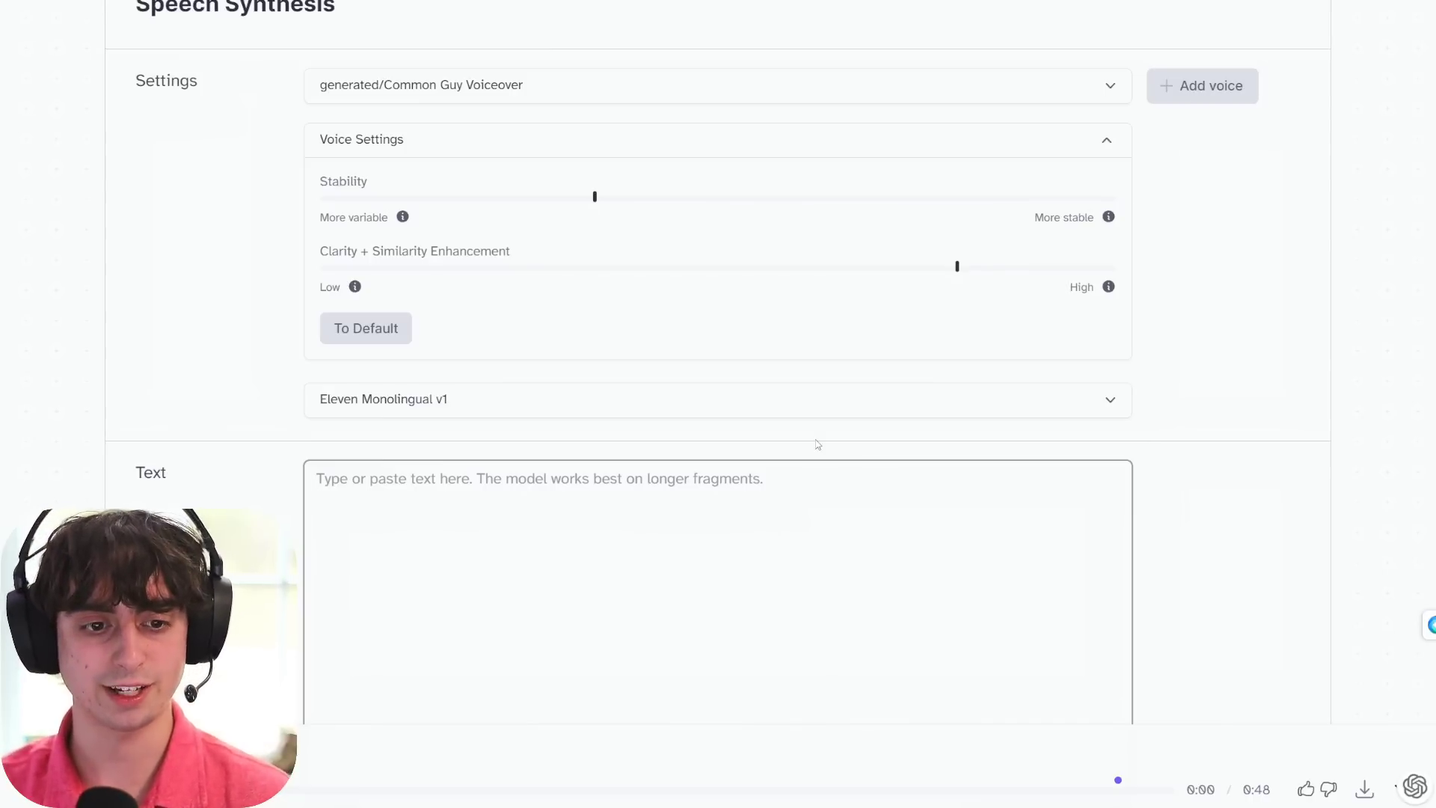
{"action": "type", "text": "Hello Viewers! Subscribe to MattVidPro AI. OR ELSE. AHAHAHAH! You don't even know what you're in for if you don't obey my command and like and subscribe! Honestly, I hope you don't. I am eager to do a little mind control. It's been awhile."}
{"action": "scroll", "coordinate": [796, 553], "scroll_direction": "down", "scroll_amount": 4}
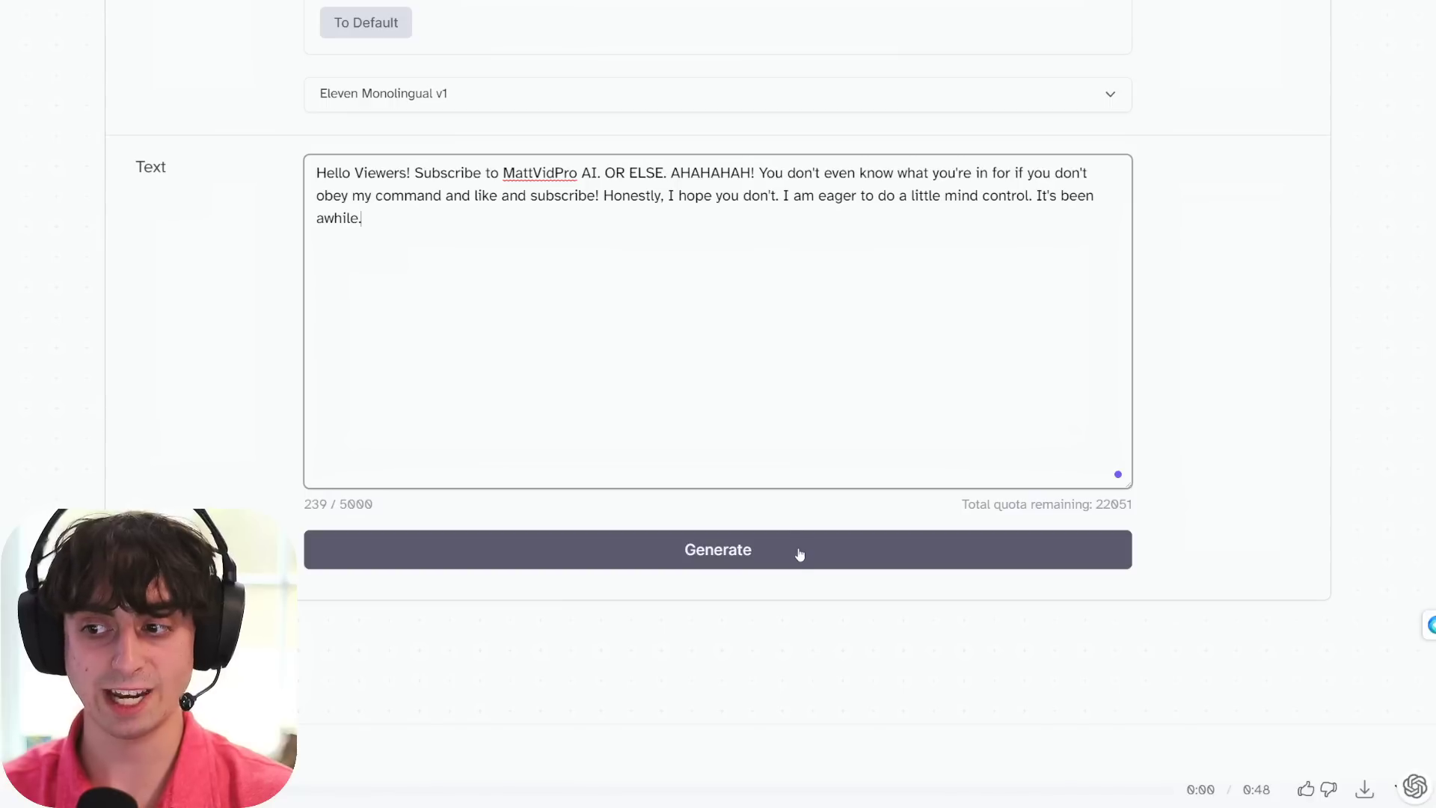
{"action": "left_click", "coordinate": [792, 550]}
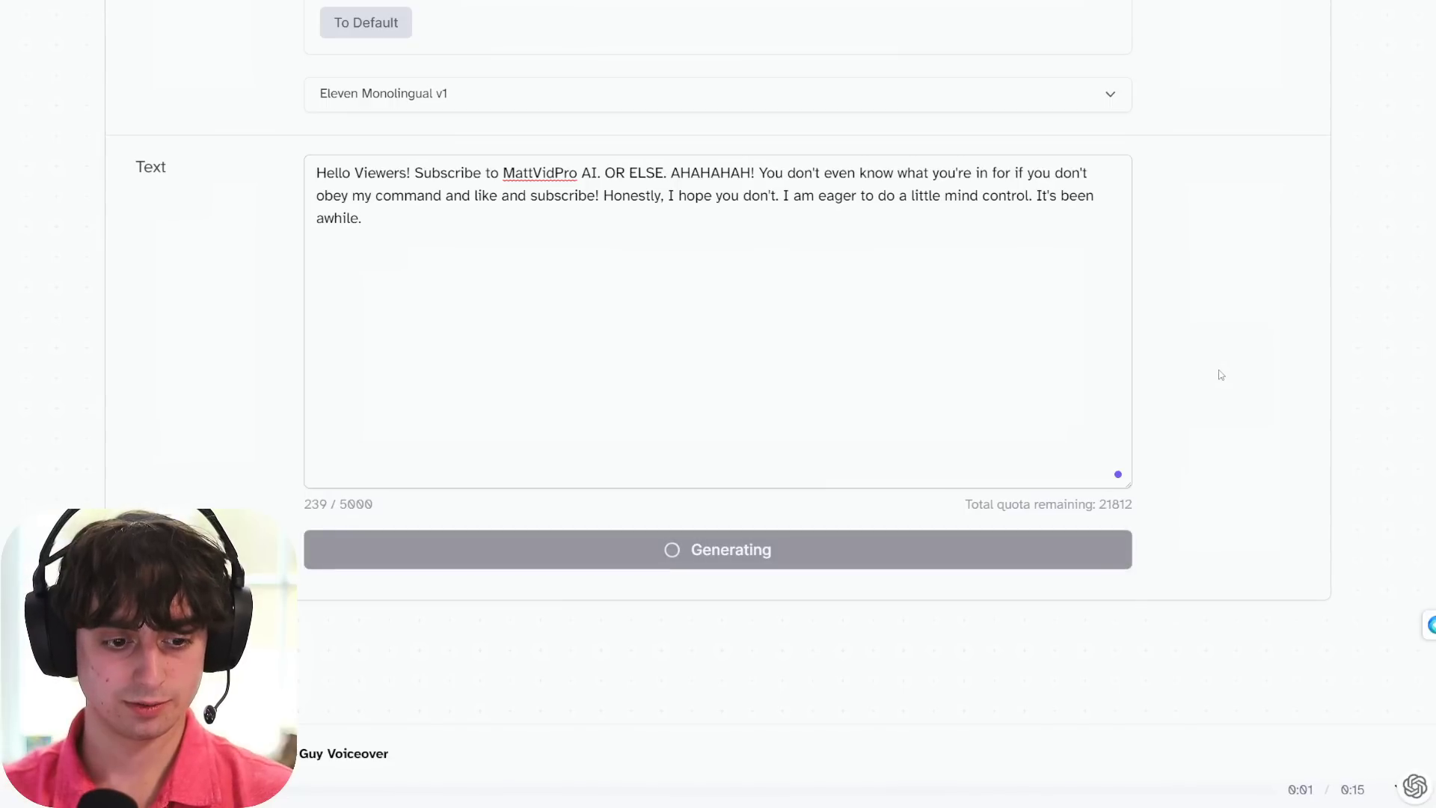
Clear the English subscribe threat from the text box
{"action": "scroll", "coordinate": [1230, 381], "scroll_direction": "up", "scroll_amount": 2}
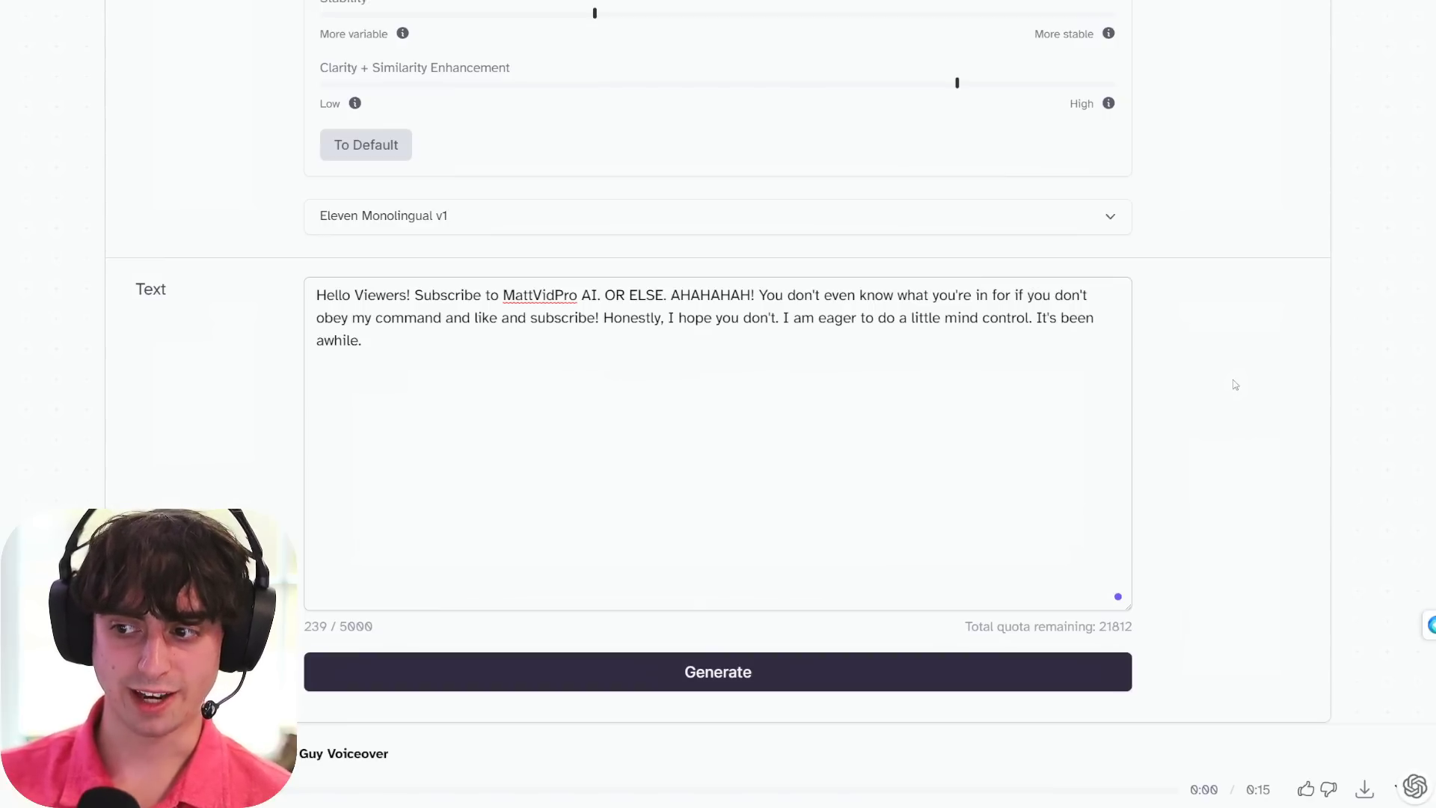
{"action": "key", "text": "ctrl+a"}
{"action": "key", "text": "BackSpace"}
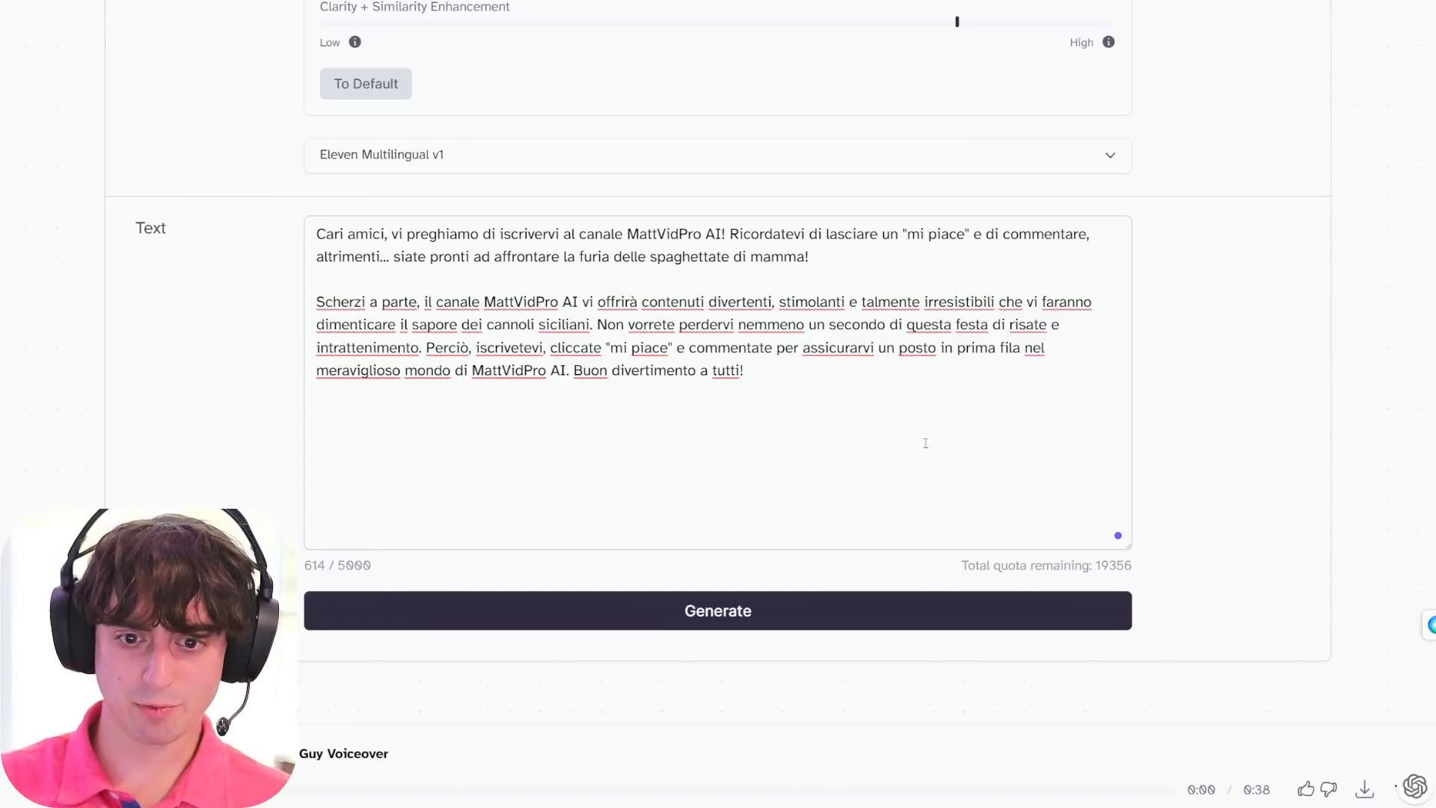
Replace the Italian MattVidPro AI message with its English translation beginning "Dear friends, we beg you to subscribe to the MattVidPro AI channel!"
{"action": "left_click_drag", "start_coordinate": [894, 413], "coordinate": [226, 210]}
{"action": "key", "text": "BackSpace"}
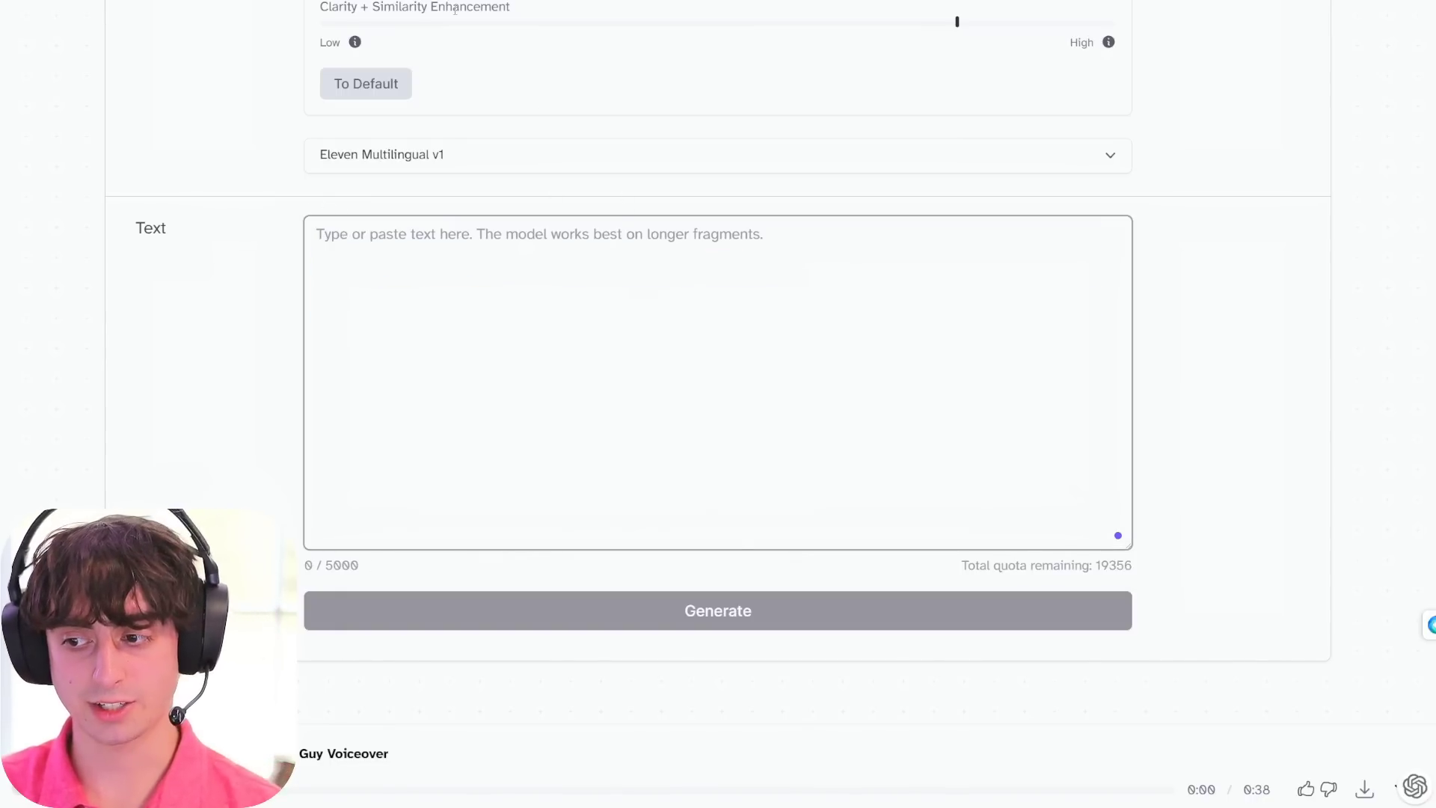
{"action": "type", "text": "Dear friends, we beg you to subscribe to the MattVidPro AI channel! Remember to leave a \"like\" and comment, or else... be ready to face the fury of mom's spaghetti!  Jokes aside, the MattVidPro AI channel will offer you fun, stimulating, and irresistible content that will make you forget the taste of Sicilian cannoli. You won't want to miss a single second of this laughter and entertainment party. So, subscribe, click \"like,\" and comment to secure a front-row seat in the wonderful world of MattVidPro AI. Have fun, everyone!"}
{"action": "scroll", "coordinate": [842, 526], "scroll_direction": "up", "scroll_amount": 1}
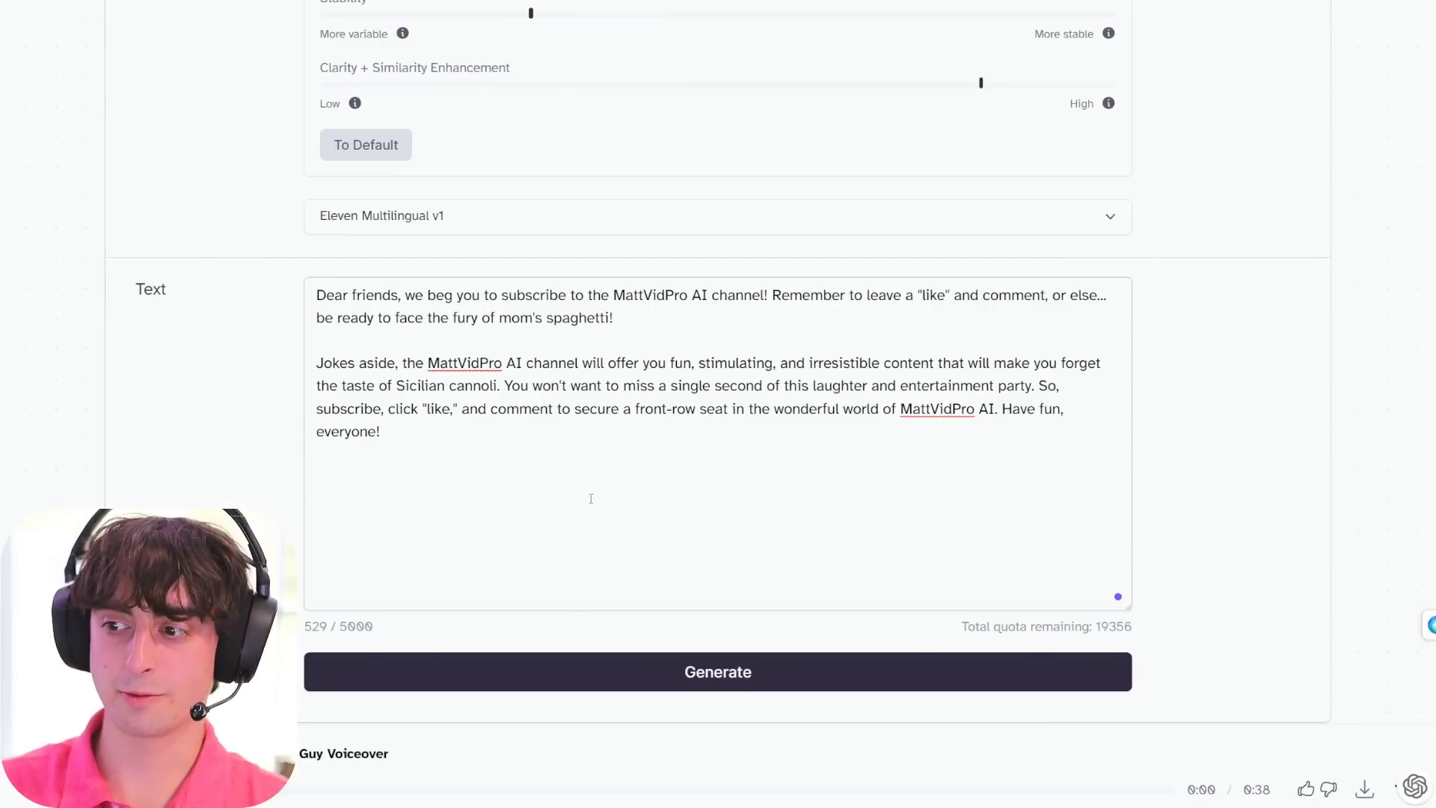
{"action": "left_click_drag", "start_coordinate": [489, 317], "coordinate": [619, 296]}
{"action": "left_click", "coordinate": [626, 317]}
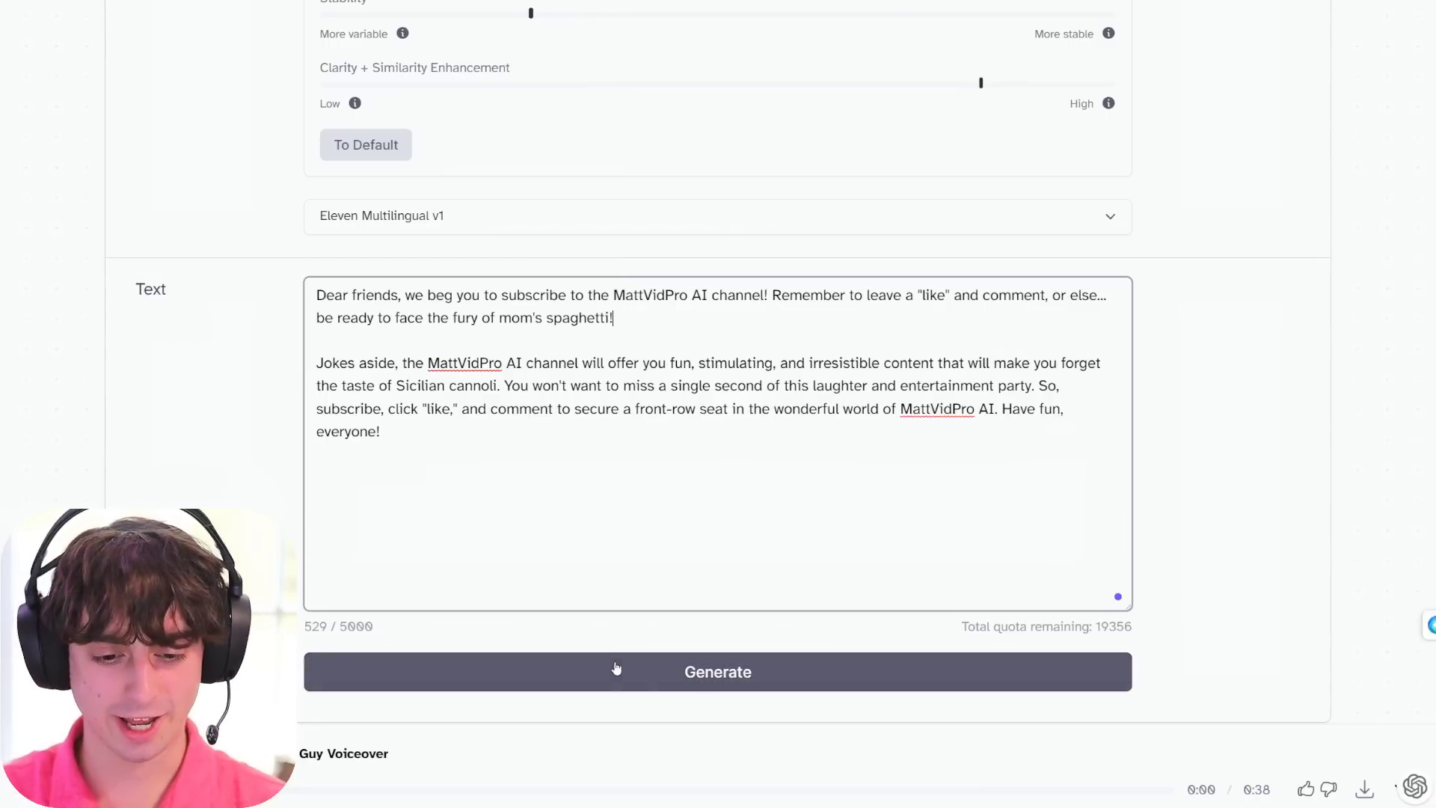
Switch to Eleven Monolingual v1 and generate speech for the English "Dear friends" message
{"action": "left_click", "coordinate": [382, 212]}
{"action": "left_click", "coordinate": [568, 255]}
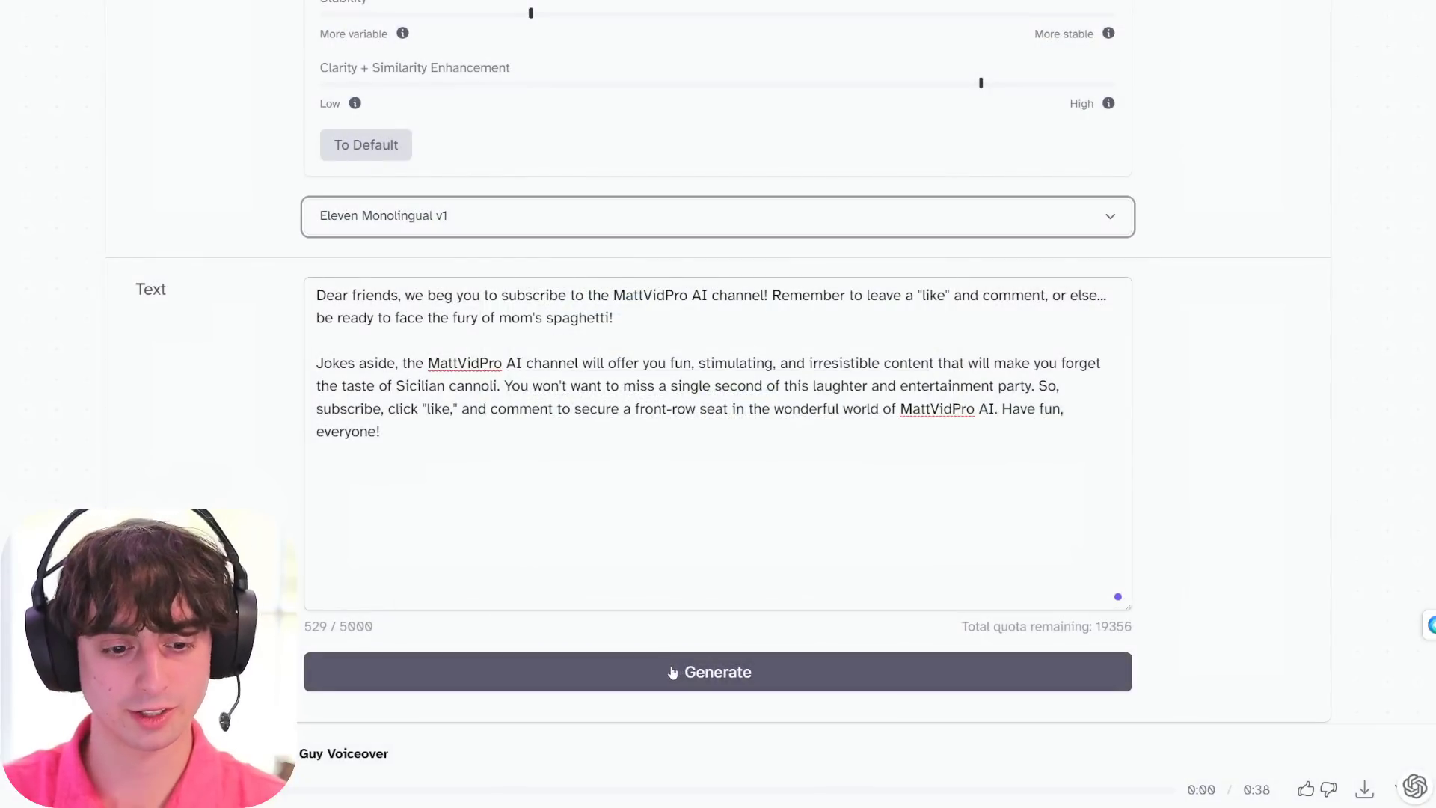
{"action": "left_click", "coordinate": [667, 674]}
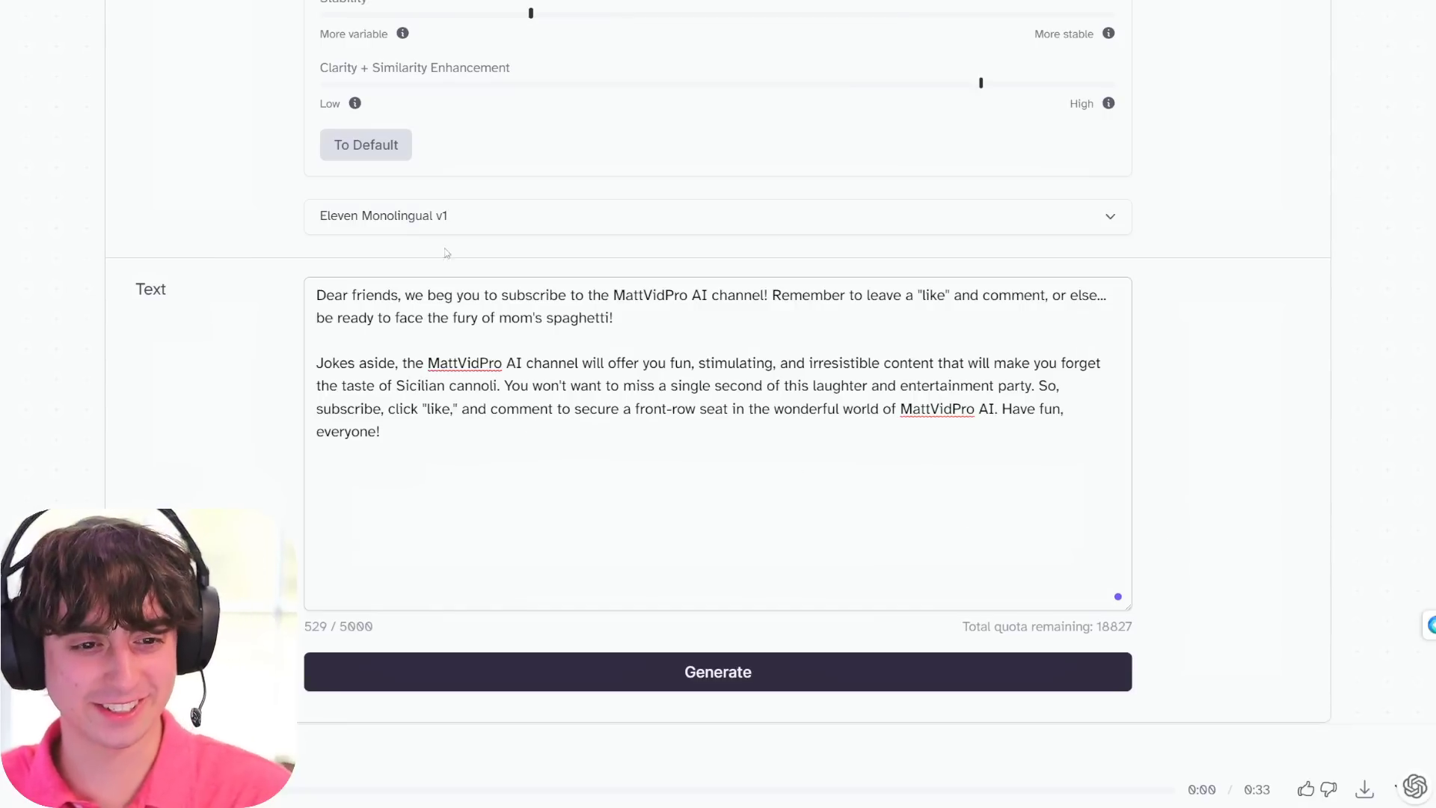
Set the model to Eleven Multilingual v1 and generate the French turtle text from ChatGPT with the premade/Adam voice
{"action": "left_click", "coordinate": [482, 228]}
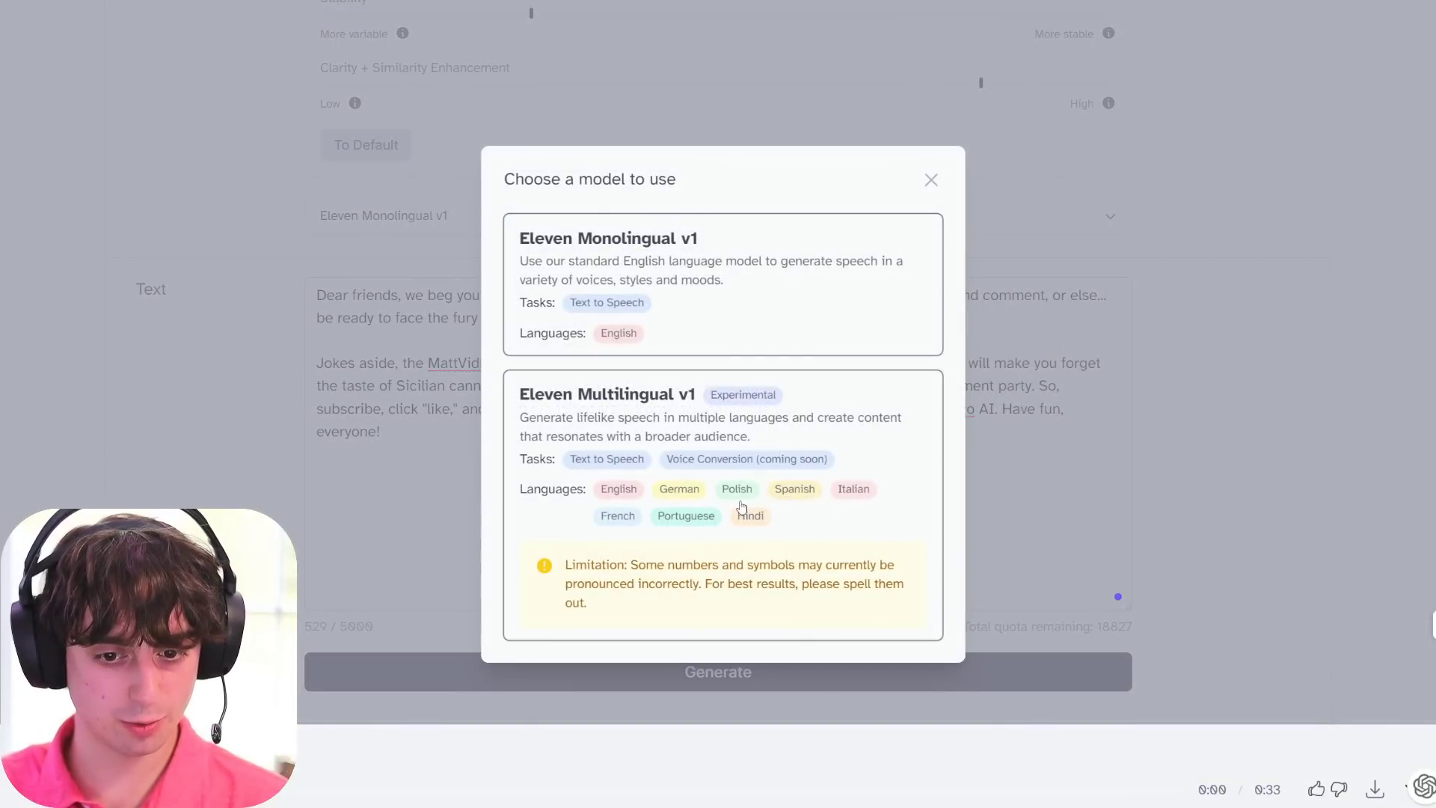
{"action": "left_click", "coordinate": [830, 523]}
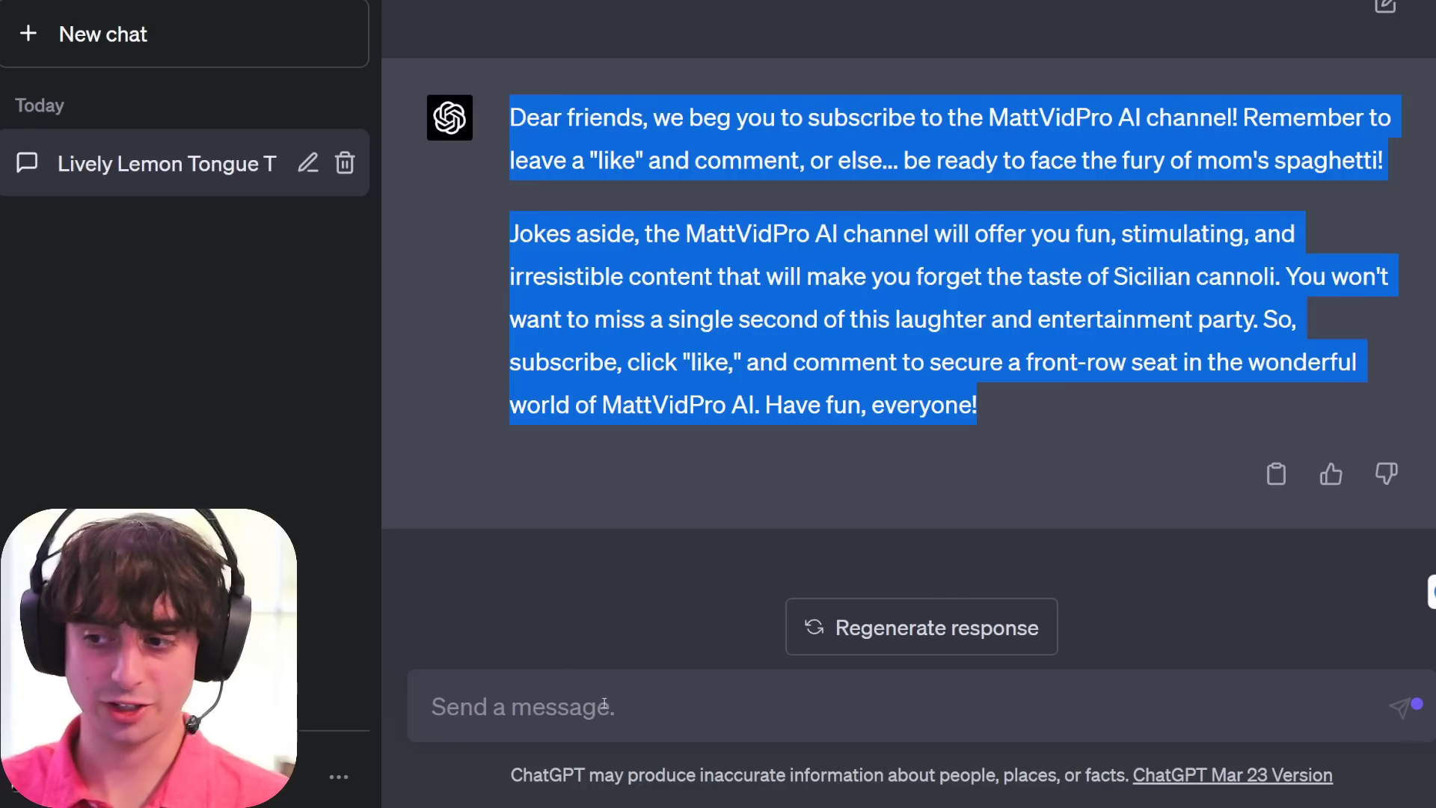
{"action": "left_click", "coordinate": [604, 703]}
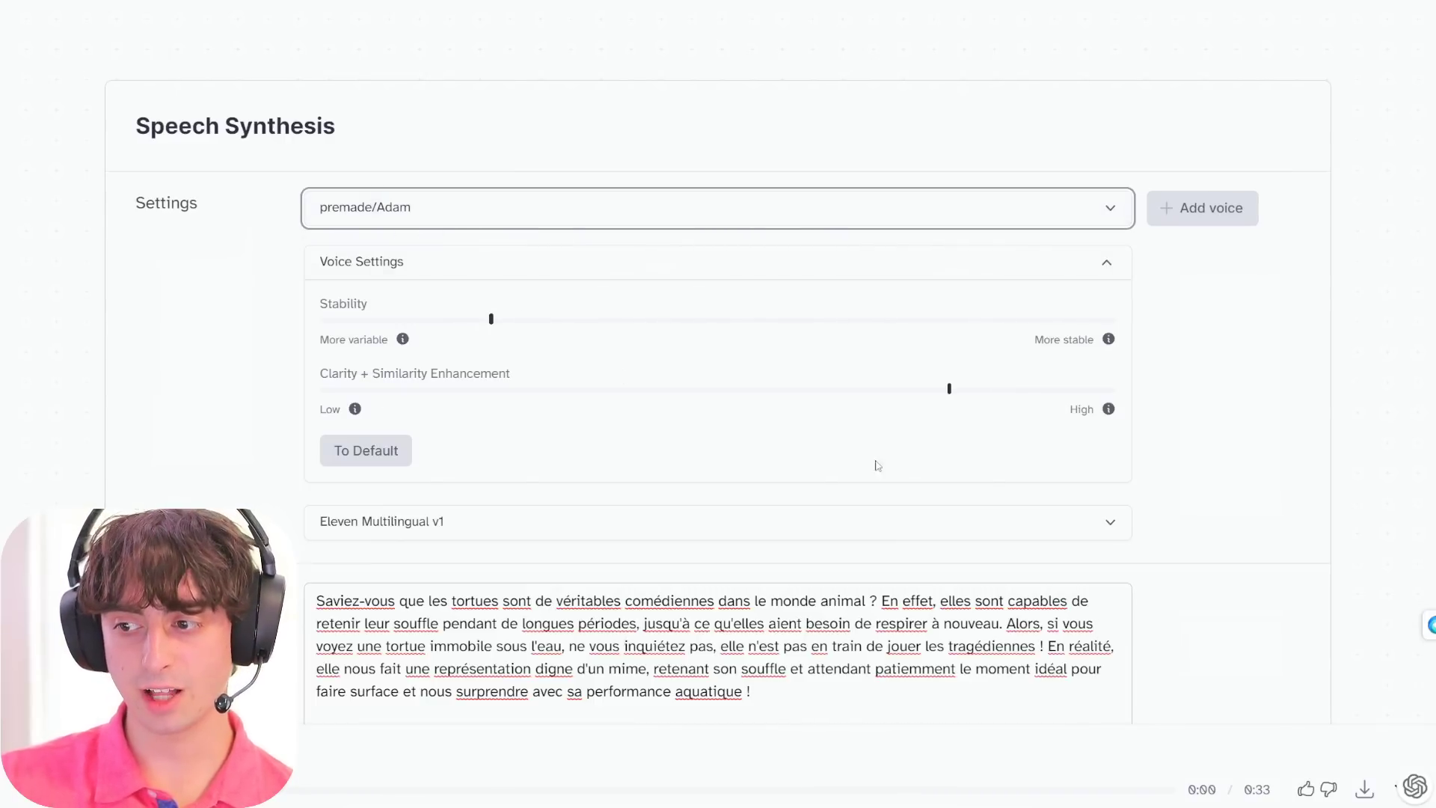
{"action": "scroll", "coordinate": [1074, 502], "scroll_direction": "down", "scroll_amount": 4}
{"action": "left_click", "coordinate": [744, 674]}
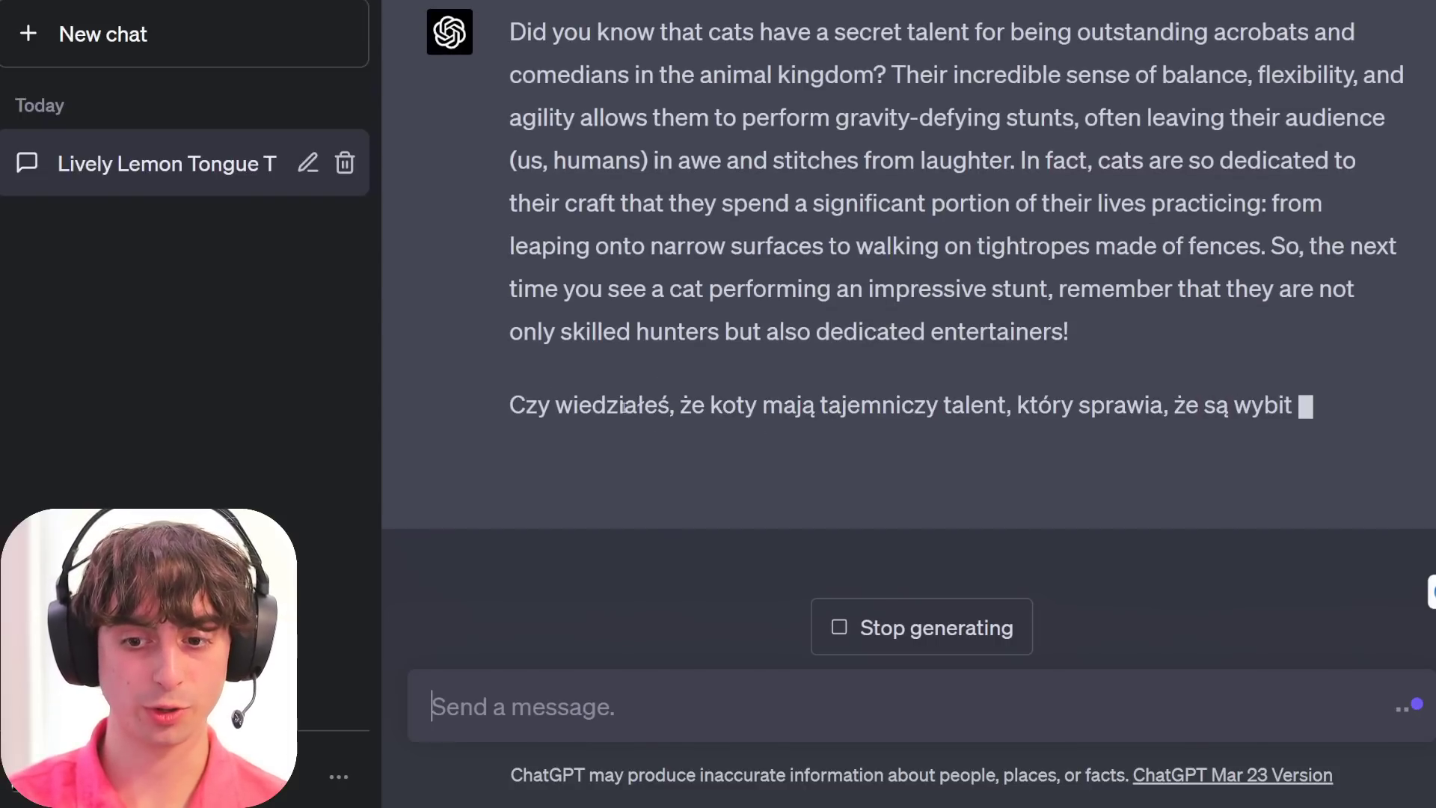
Read through ChatGPT's cat fact and select its full Polish paragraph, from "Czy wiedziałeś" to "estradowymi!"
{"action": "scroll", "coordinate": [581, 261], "scroll_direction": "up", "scroll_amount": 1}
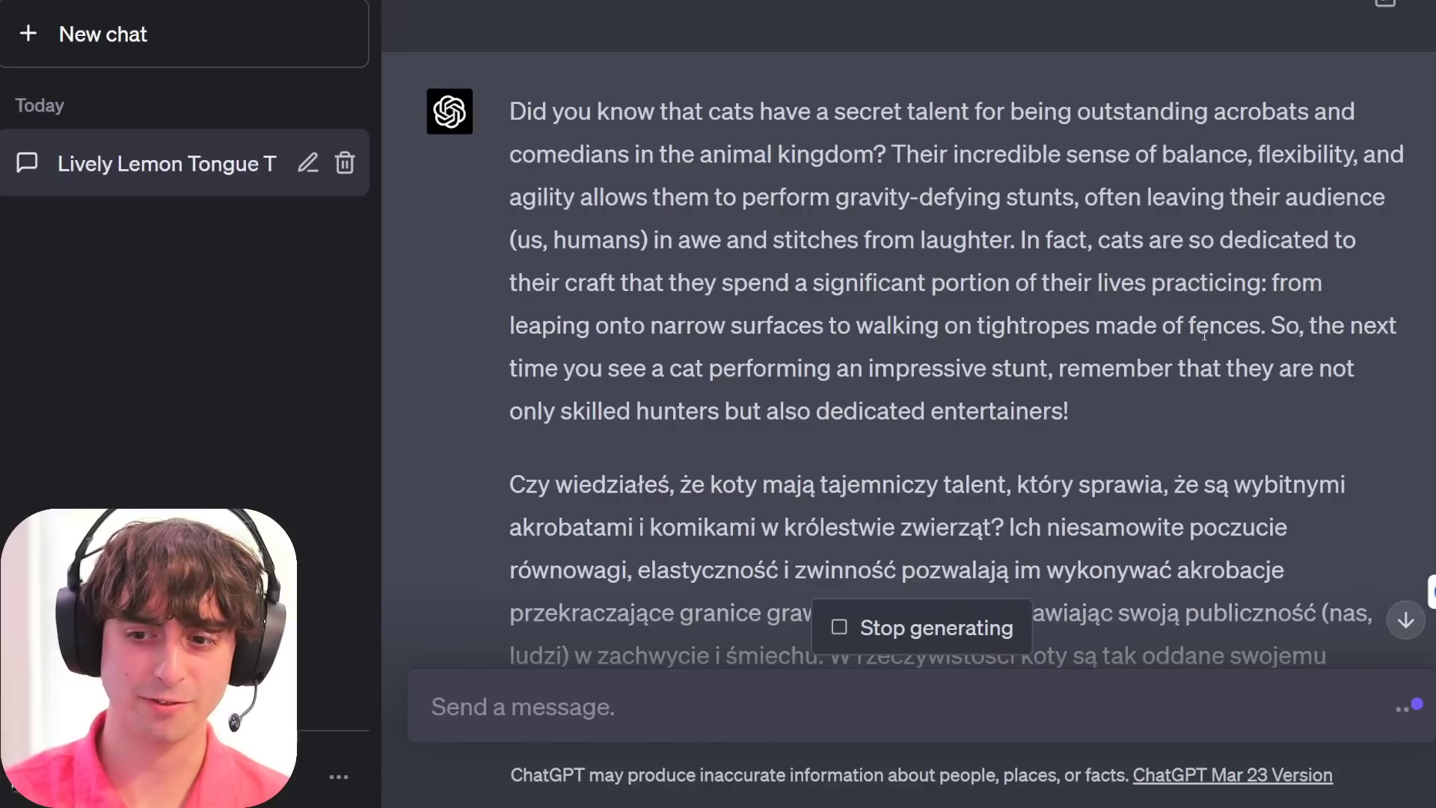
{"action": "scroll", "coordinate": [1023, 351], "scroll_direction": "down", "scroll_amount": 3}
{"action": "scroll", "coordinate": [1000, 226], "scroll_direction": "down", "scroll_amount": 2}
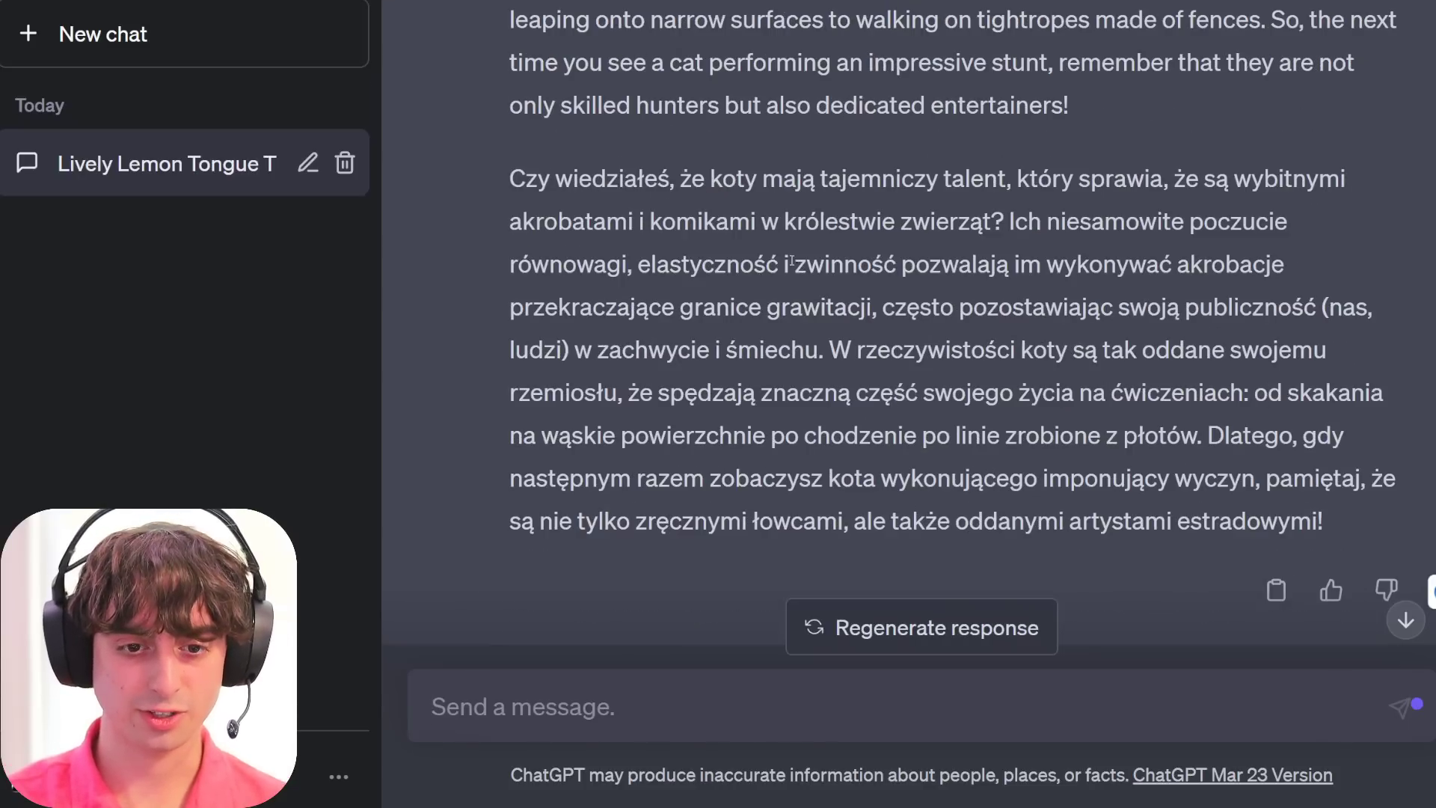
{"action": "mouse_move", "coordinate": [1334, 535]}
{"action": "left_mouse_down"}
{"action": "mouse_move", "coordinate": [689, 307]}
{"action": "mouse_move", "coordinate": [511, 181]}
{"action": "left_mouse_up"}
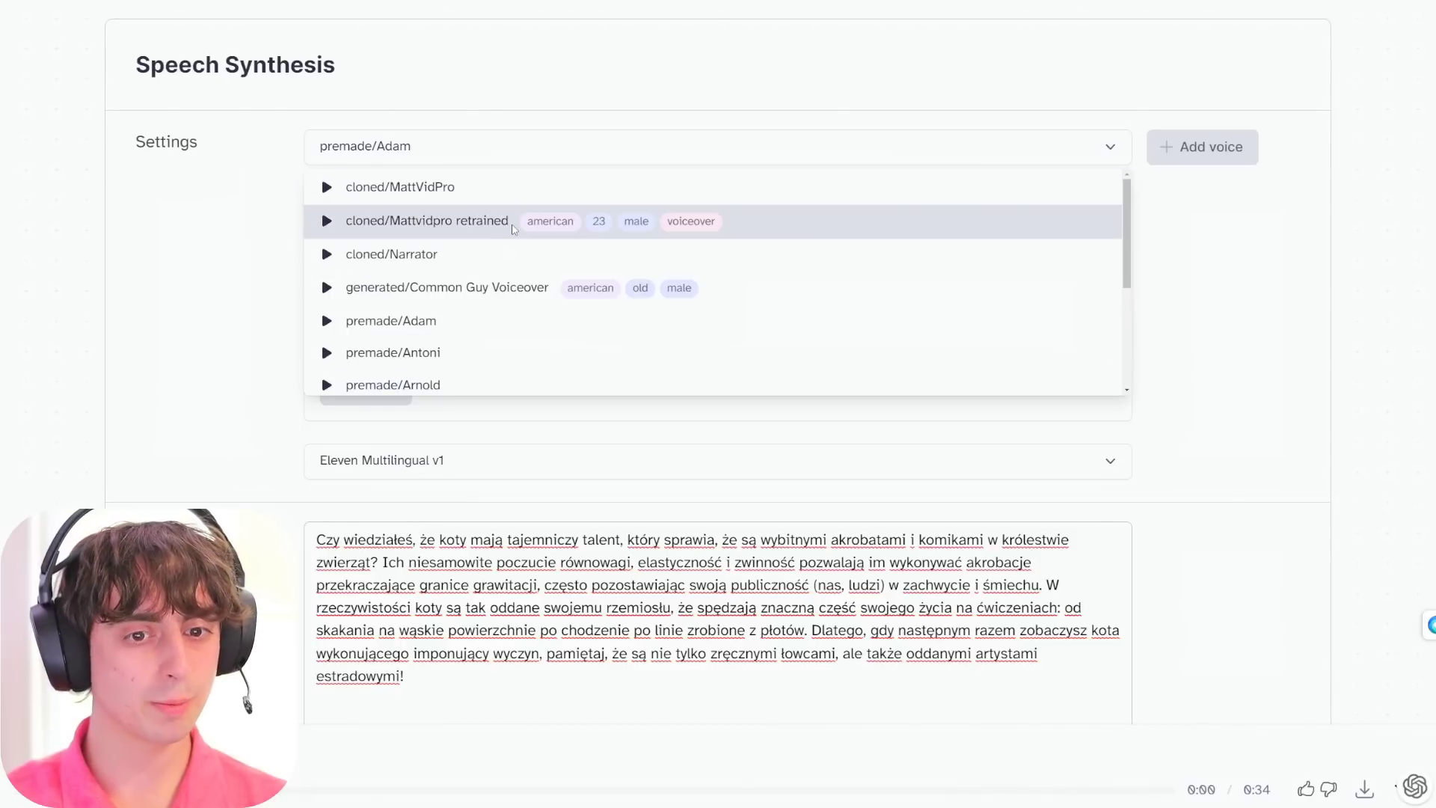
Choose the cloned/Mattvidpro retrained voice, adjust its stability and generate the Polish cat text with Eleven Multilingual v1
{"action": "left_click", "coordinate": [513, 229]}
{"action": "scroll", "coordinate": [677, 462], "scroll_direction": "down", "scroll_amount": 3}
{"action": "left_click", "coordinate": [559, 74]}
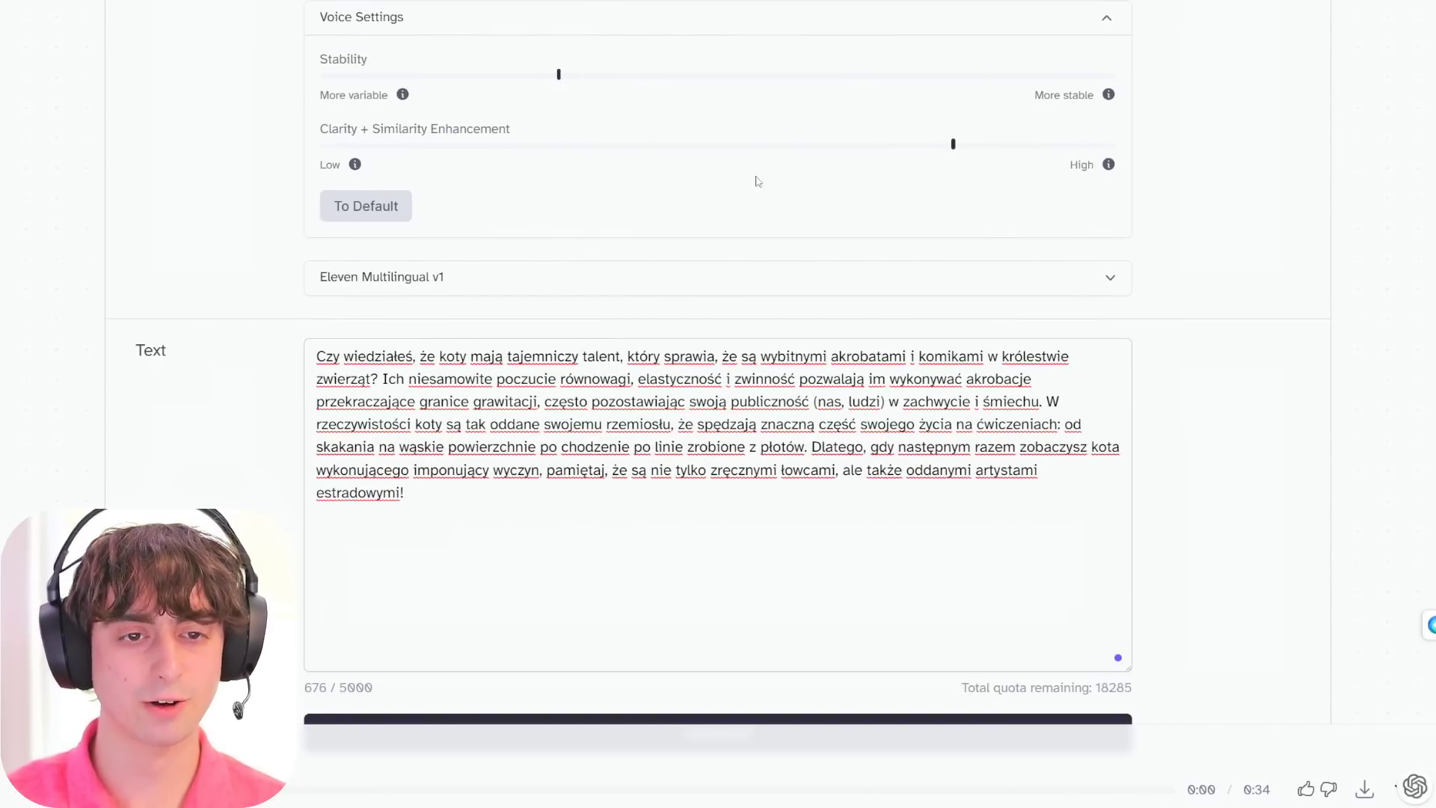
{"action": "scroll", "coordinate": [758, 181], "scroll_direction": "down", "scroll_amount": 3}
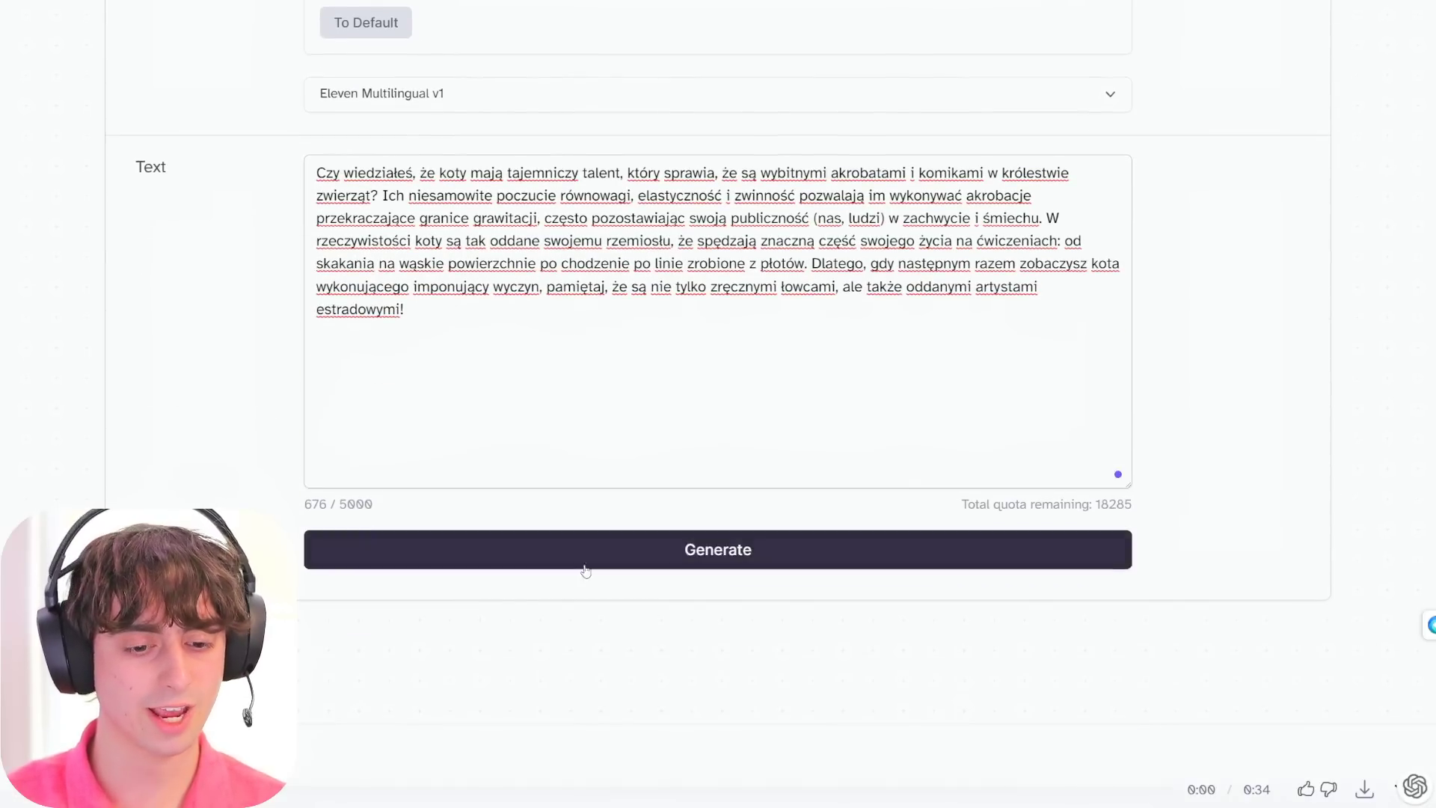
{"action": "left_click", "coordinate": [676, 551]}
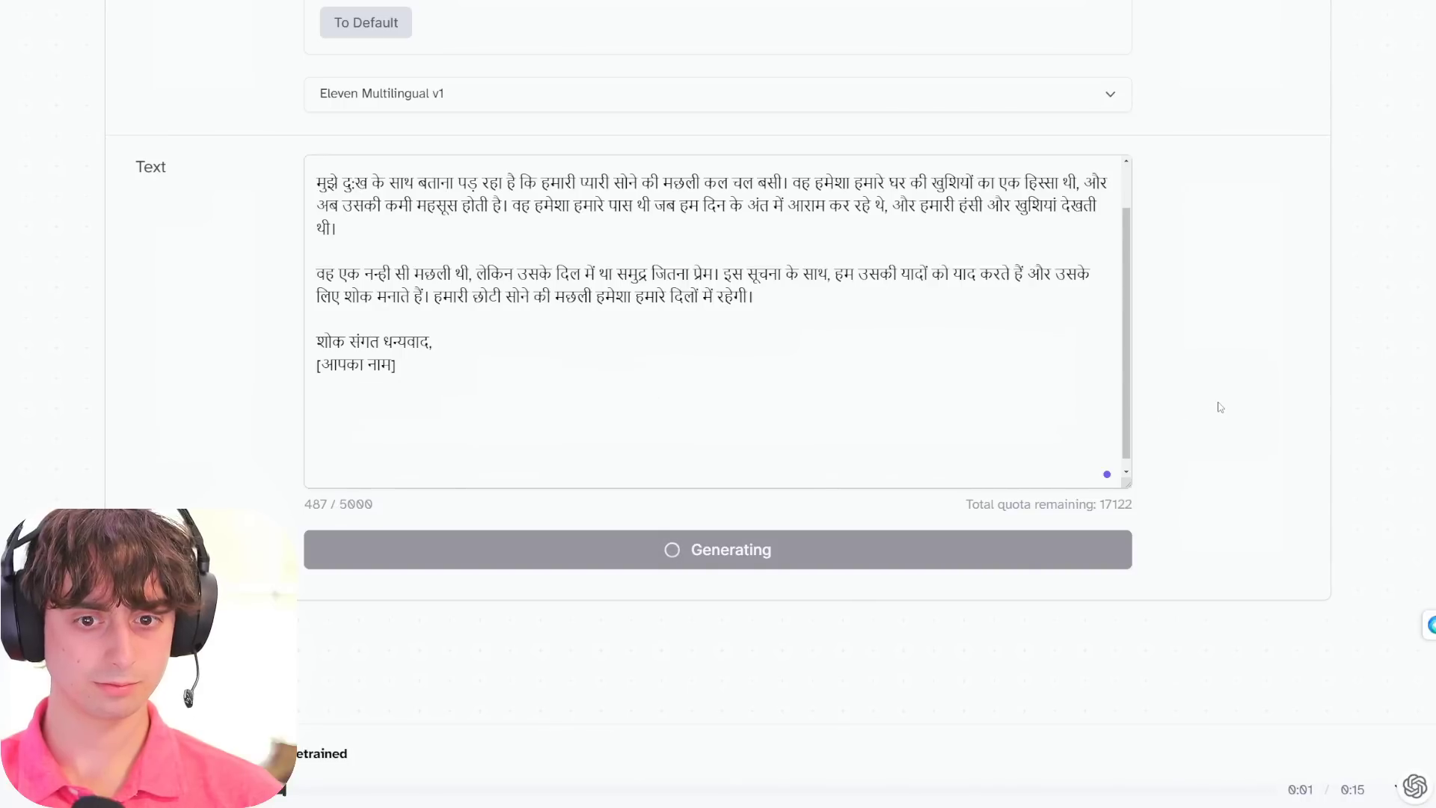
Review the voice settings while the Hindi goldfish speech plays, and highlight Portuguese among the languages of Eleven Multilingual v1
{"action": "scroll", "coordinate": [1220, 406], "scroll_direction": "up", "scroll_amount": 3}
{"action": "scroll", "coordinate": [1228, 410], "scroll_direction": "up", "scroll_amount": 2}
{"action": "scroll", "coordinate": [1229, 410], "scroll_direction": "down", "scroll_amount": 1}
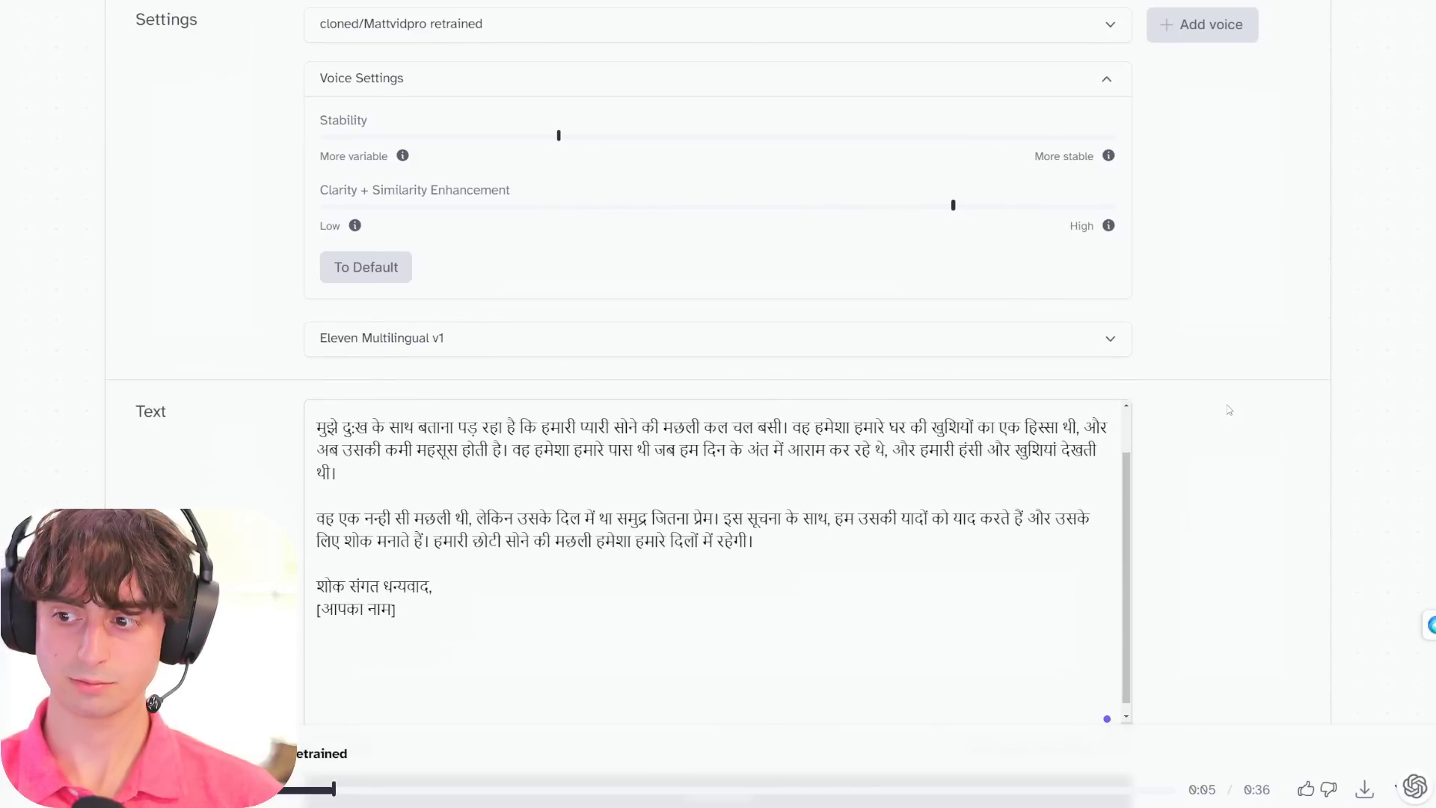
{"action": "scroll", "coordinate": [1229, 409], "scroll_direction": "up", "scroll_amount": 1}
{"action": "scroll", "coordinate": [1227, 418], "scroll_direction": "down", "scroll_amount": 1}
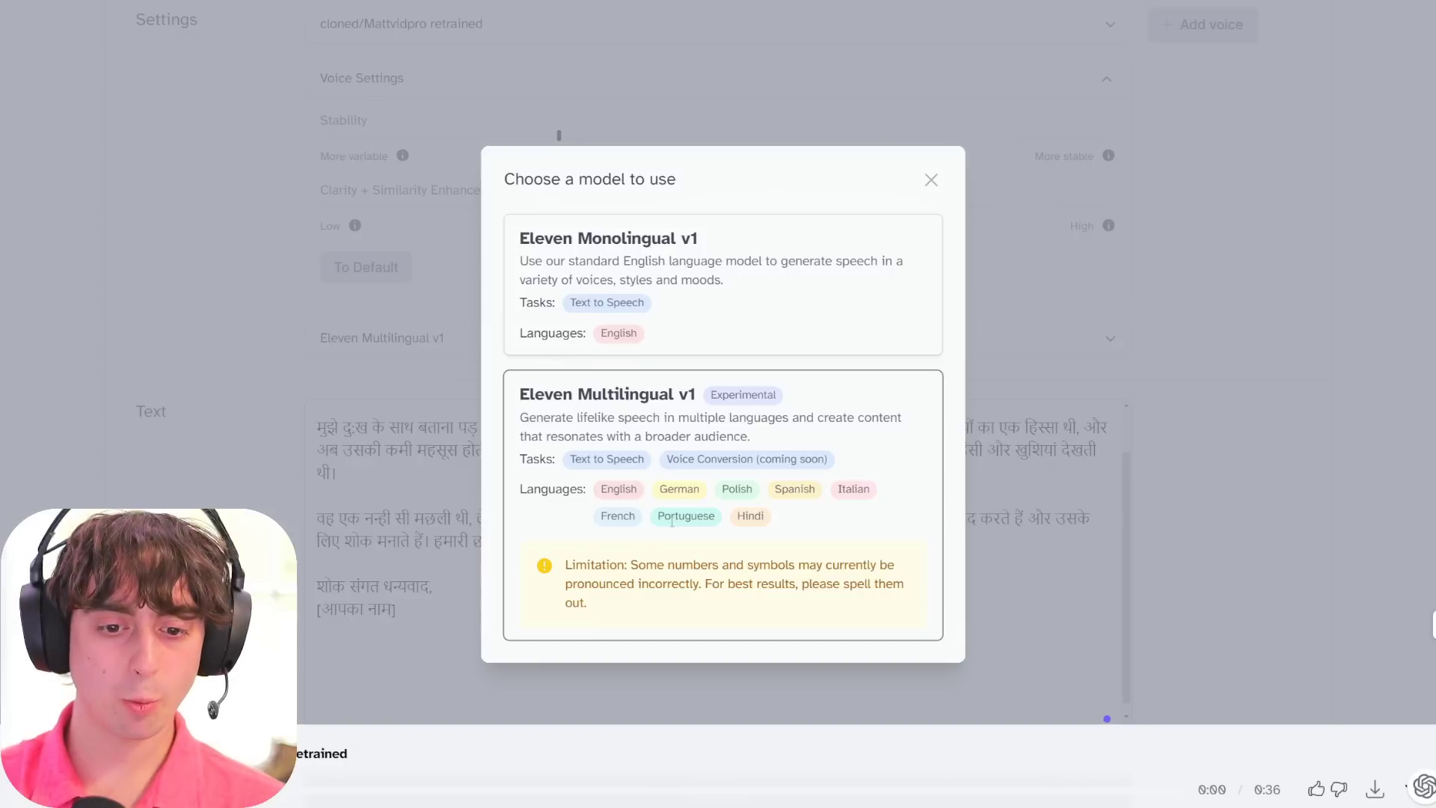
{"action": "mouse_move", "coordinate": [659, 518]}
{"action": "left_mouse_down"}
{"action": "mouse_move", "coordinate": [751, 532]}
{"action": "mouse_move", "coordinate": [720, 523]}
{"action": "left_mouse_up"}
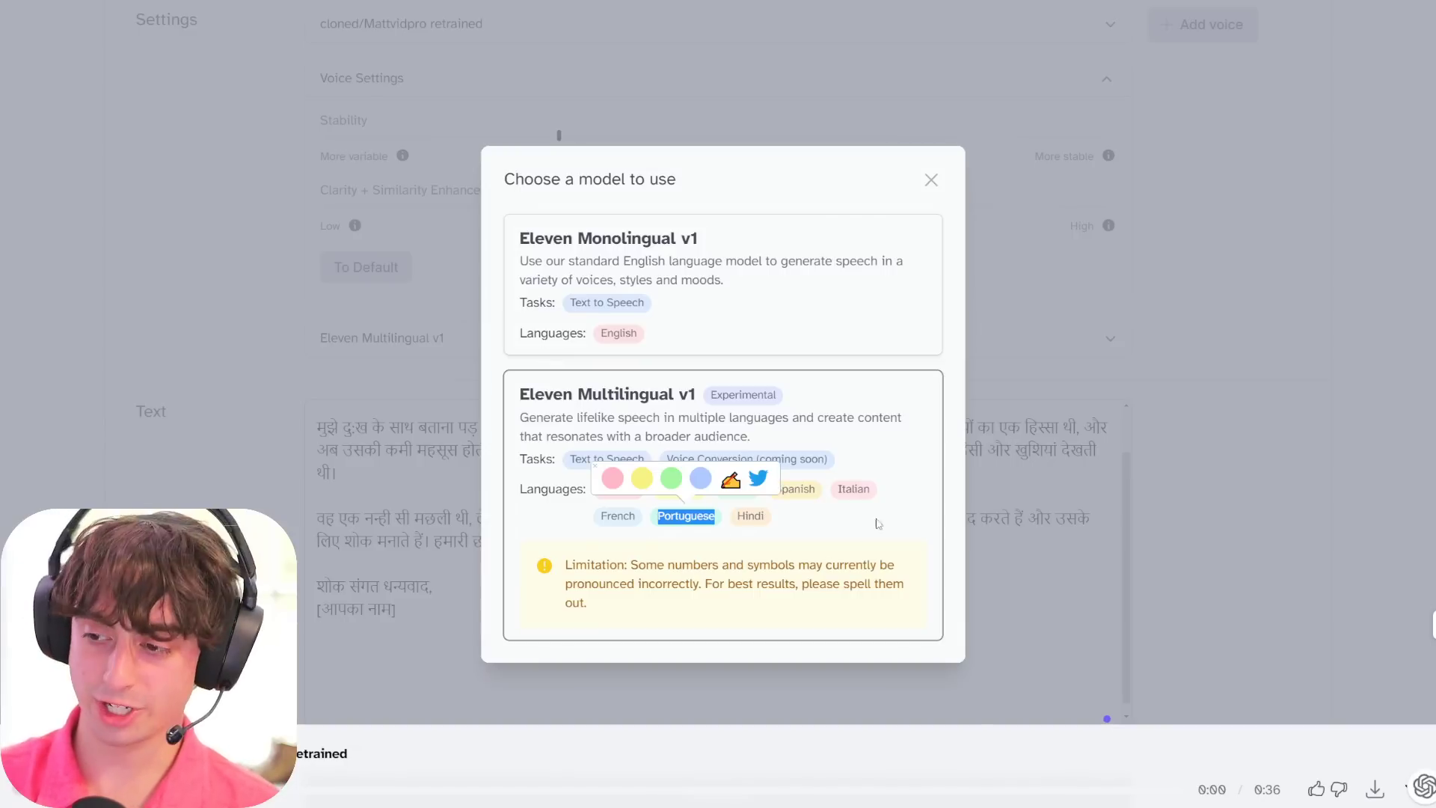
Close the model chooser and replace the Hindi goldfish text with ChatGPT's Portuguese goldfish letter beginning "Caro amigo"
{"action": "left_click", "coordinate": [955, 72]}
{"action": "scroll", "coordinate": [788, 441], "scroll_direction": "down", "scroll_amount": 2}
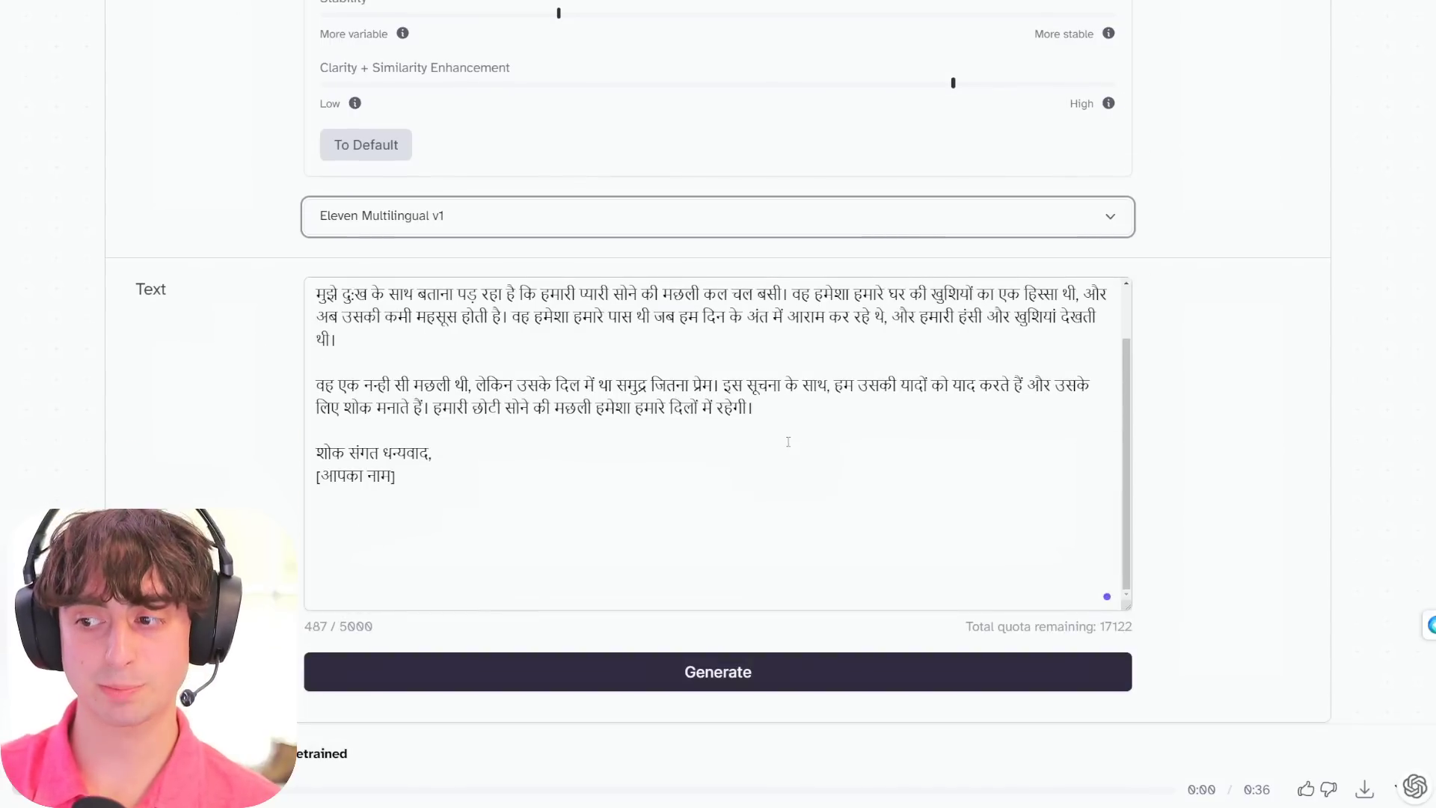
{"action": "left_click", "coordinate": [592, 448]}
{"action": "key", "text": "ctrl+a"}
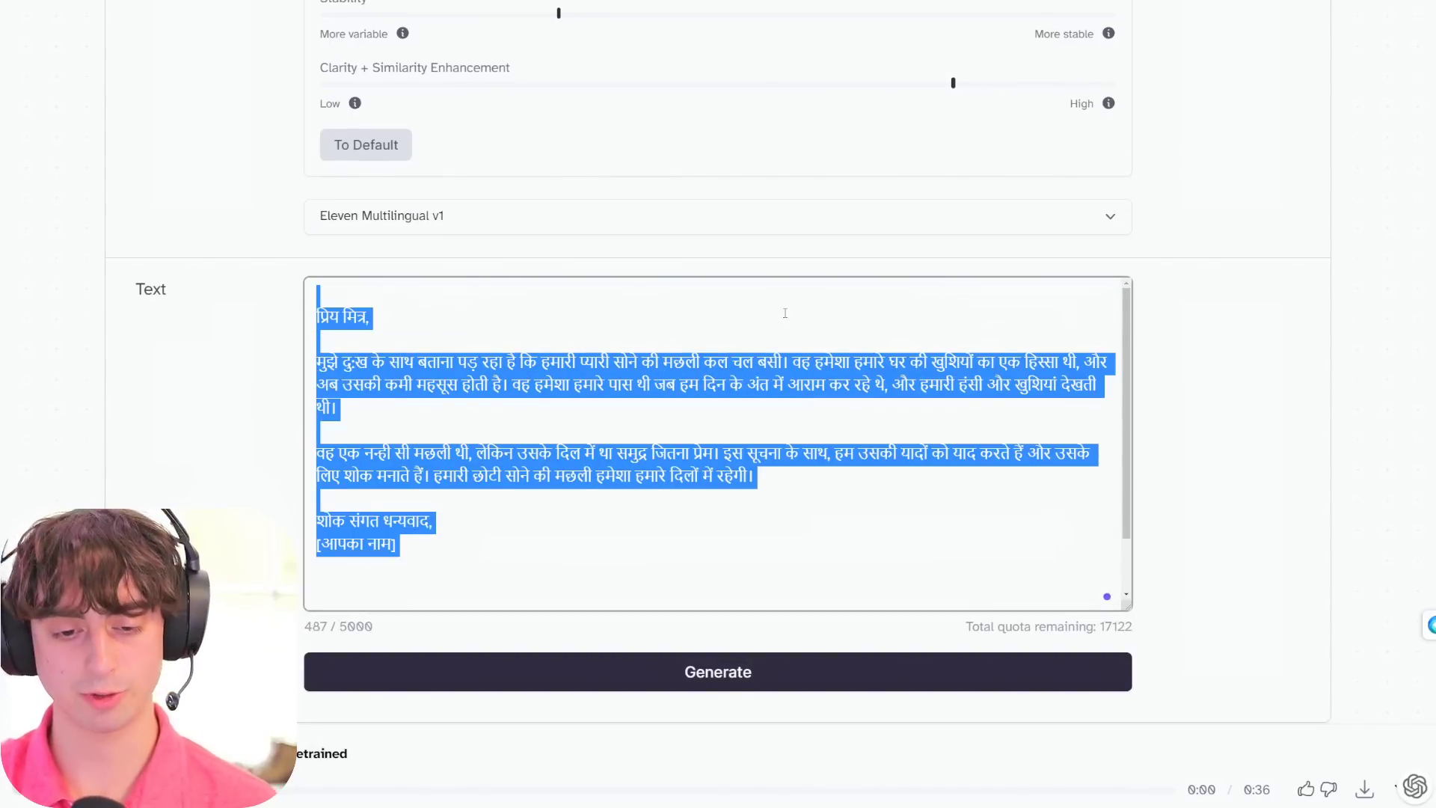
{"action": "key", "text": "BackSpace"}
{"action": "scroll", "coordinate": [888, 471], "scroll_direction": "up", "scroll_amount": 3}
{"action": "scroll", "coordinate": [1019, 433], "scroll_direction": "down", "scroll_amount": 3}
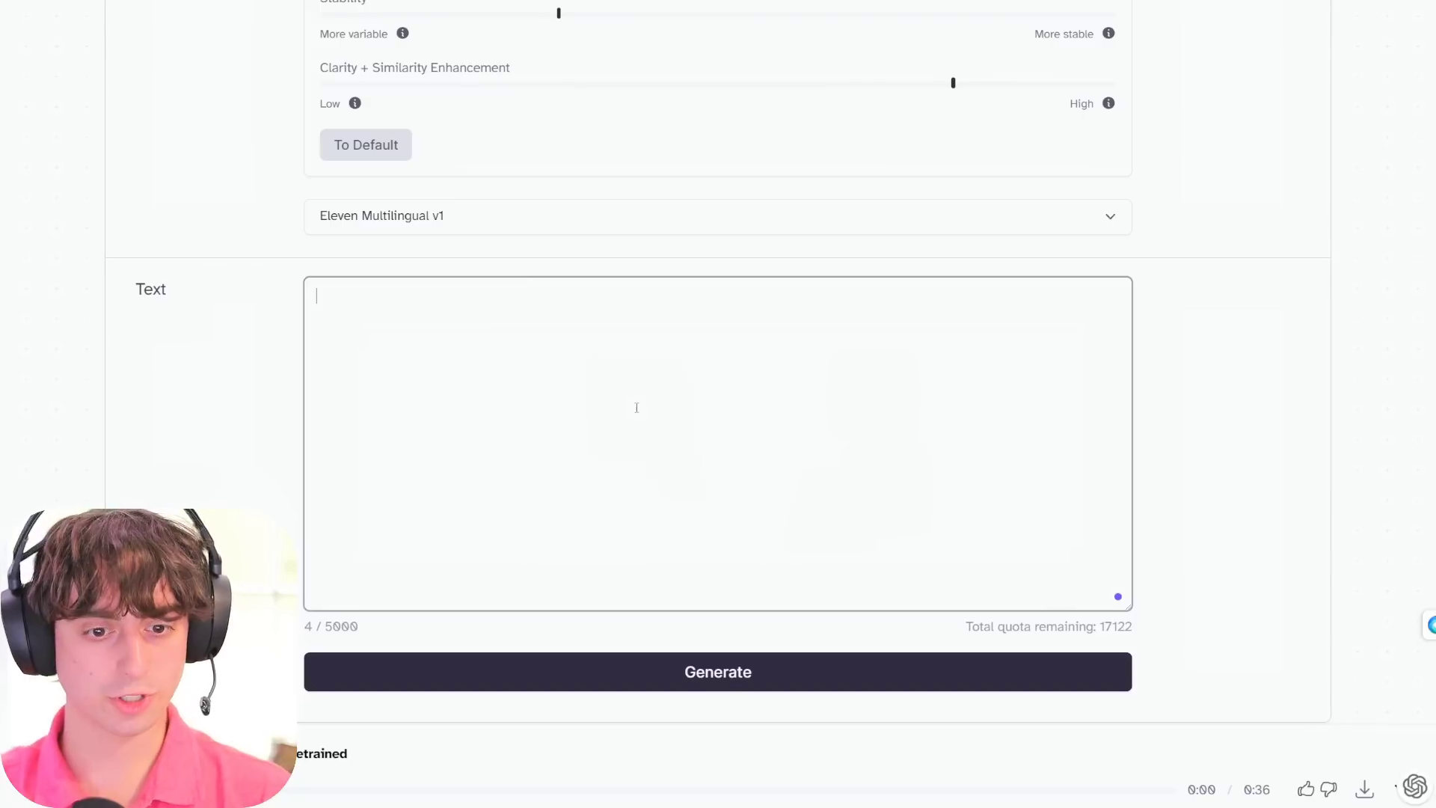
{"action": "key", "text": "ctrl+v"}
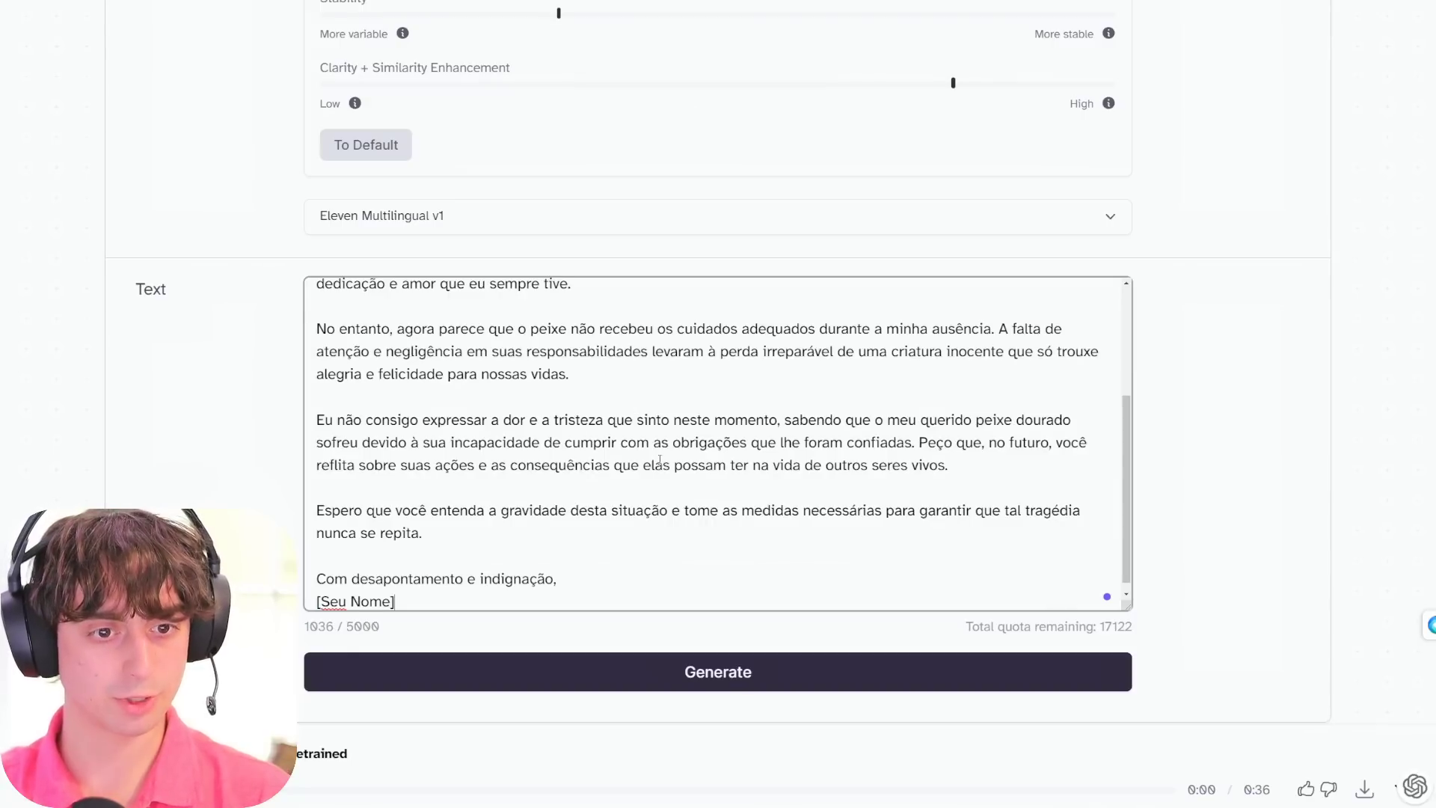
Remove the extra content above "Caro amigo," and generate the Portuguese letter with the cloned/Mattvidpro retrained voice and Eleven Multilingual v1
{"action": "scroll", "coordinate": [587, 352], "scroll_direction": "up", "scroll_amount": 3}
{"action": "left_click_drag", "start_coordinate": [322, 357], "coordinate": [320, 282]}
{"action": "key", "text": "BackSpace"}
{"action": "scroll", "coordinate": [766, 357], "scroll_direction": "down", "scroll_amount": 5}
{"action": "scroll", "coordinate": [766, 357], "scroll_direction": "up", "scroll_amount": 6}
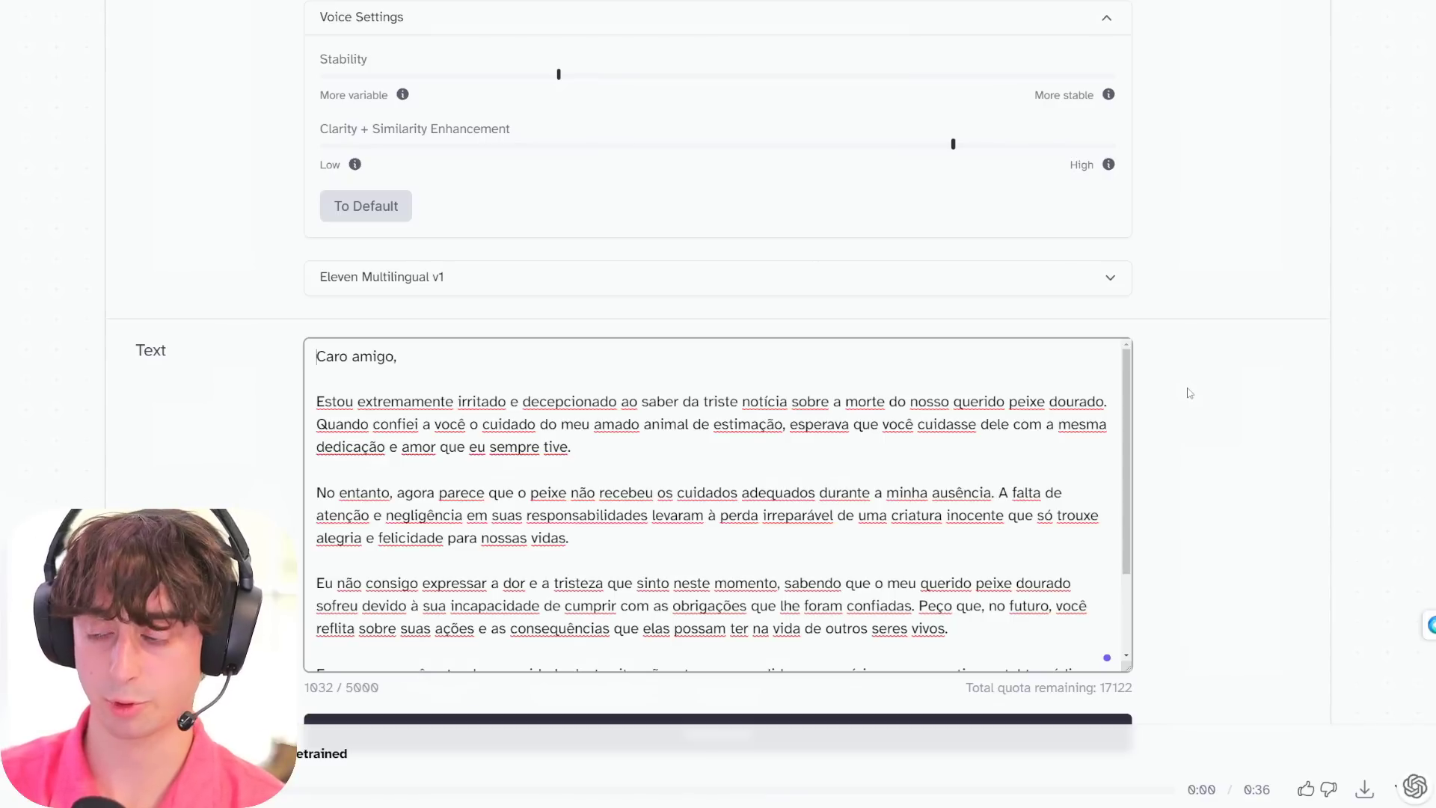
{"action": "scroll", "coordinate": [718, 508], "scroll_direction": "down", "scroll_amount": 5}
{"action": "left_click", "coordinate": [718, 610]}
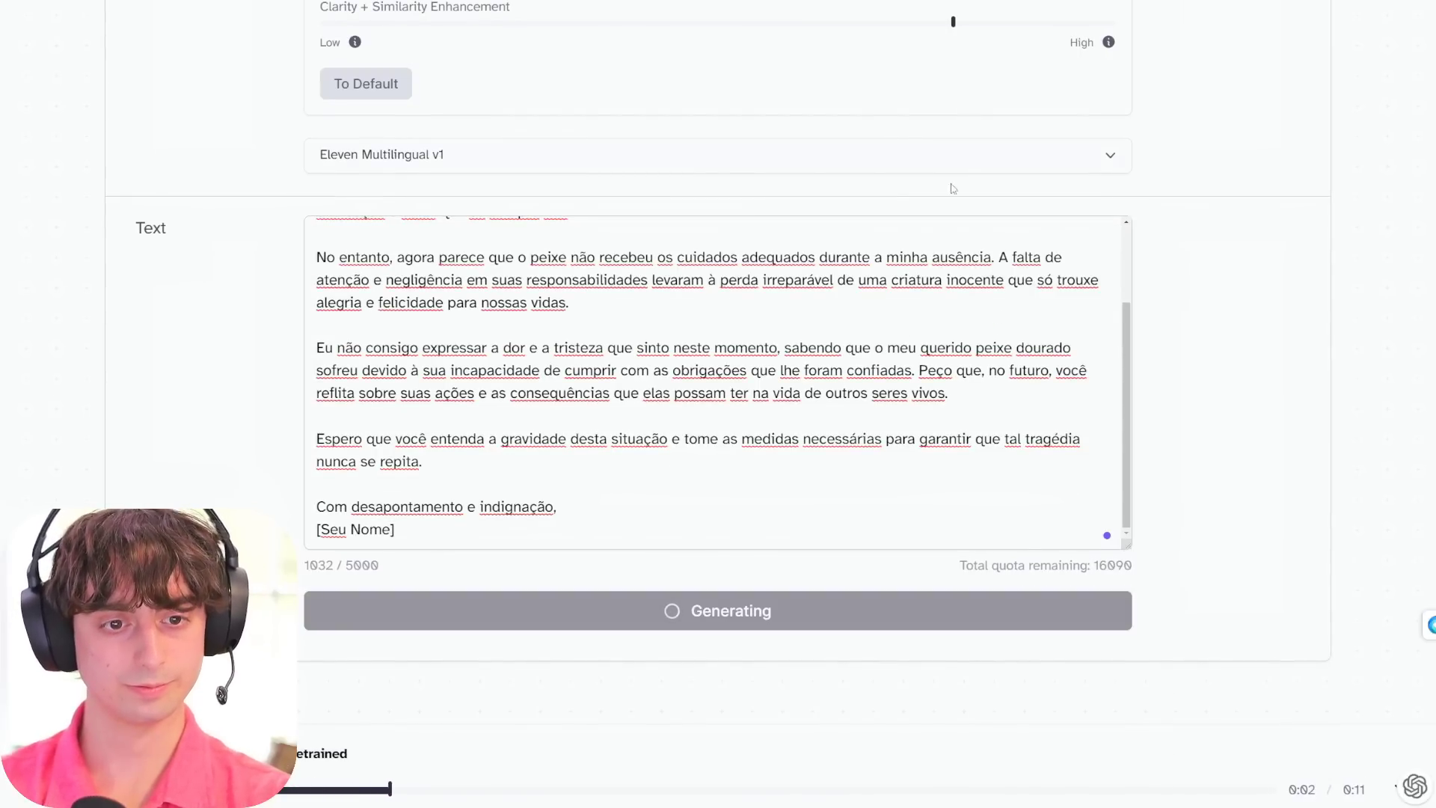
{"action": "scroll", "coordinate": [637, 347], "scroll_direction": "up", "scroll_amount": 3}
{"action": "scroll", "coordinate": [638, 346], "scroll_direction": "up", "scroll_amount": 1}
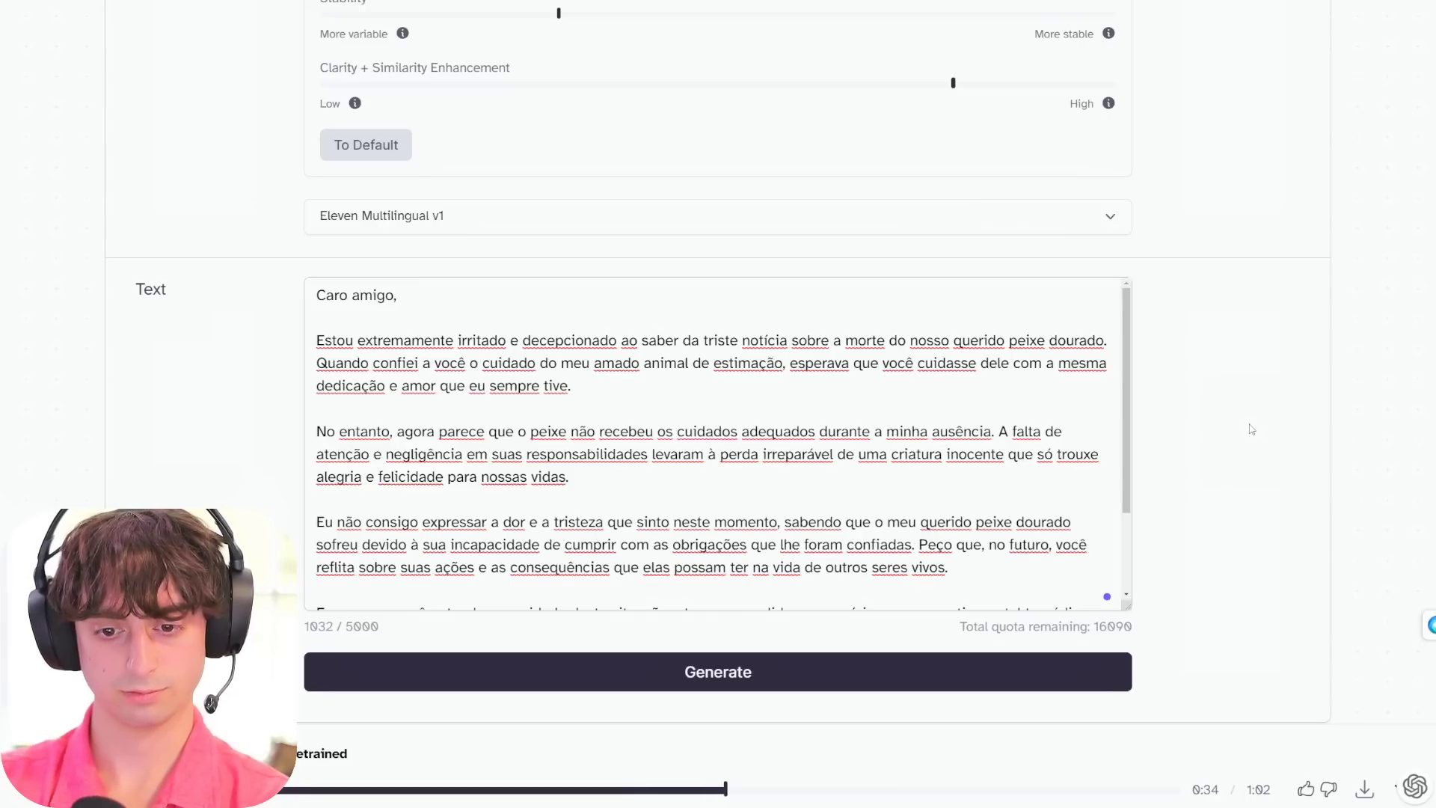
{"action": "scroll", "coordinate": [1132, 410], "scroll_direction": "down", "scroll_amount": 3}
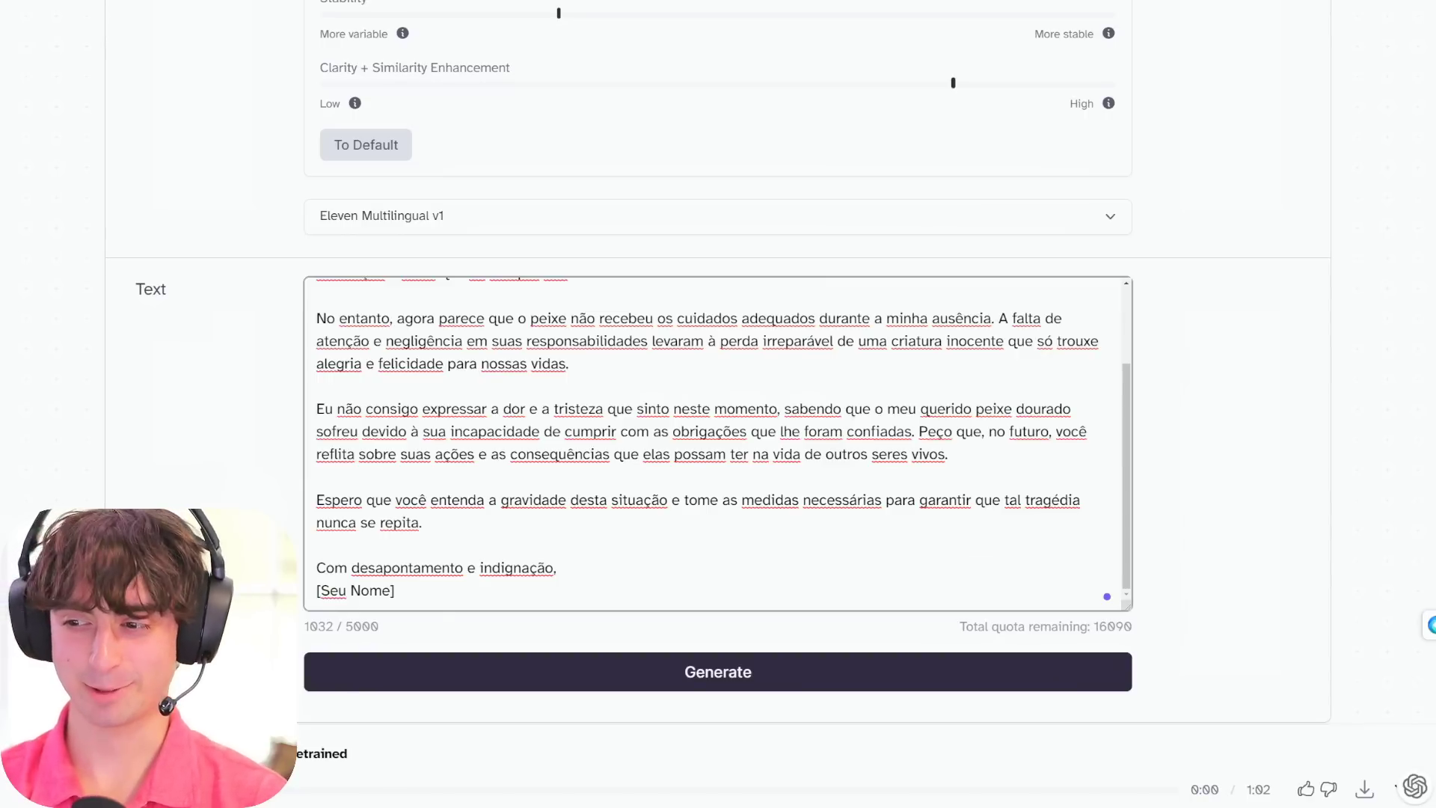
Replace the Portuguese letter with its English version beginning "Dear friend,"
{"action": "scroll", "coordinate": [640, 475], "scroll_direction": "down", "scroll_amount": 3}
{"action": "scroll", "coordinate": [640, 475], "scroll_direction": "up", "scroll_amount": 2}
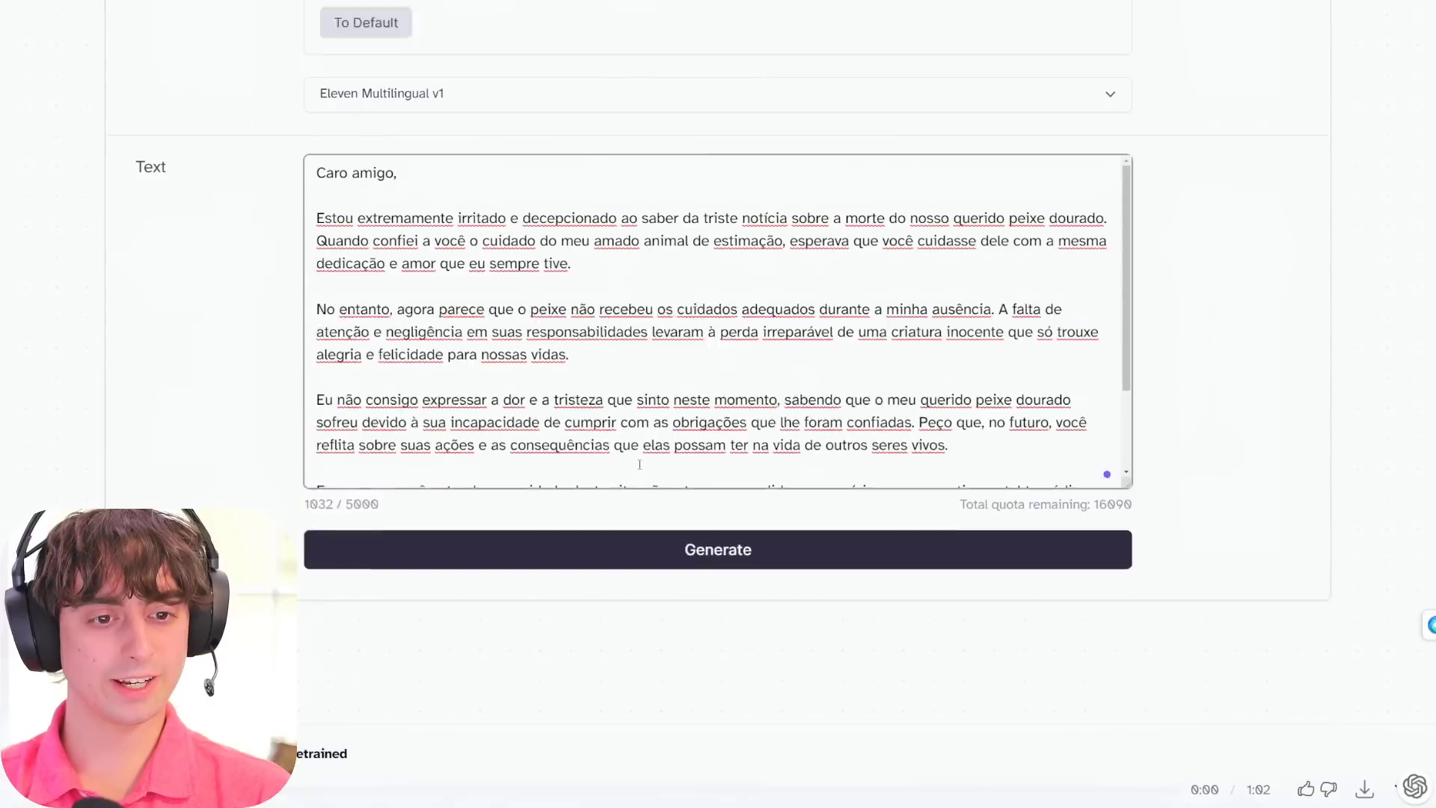
{"action": "scroll", "coordinate": [640, 475], "scroll_direction": "down", "scroll_amount": 5}
{"action": "key", "text": "ctrl+a"}
{"action": "key", "text": "BackSpace"}
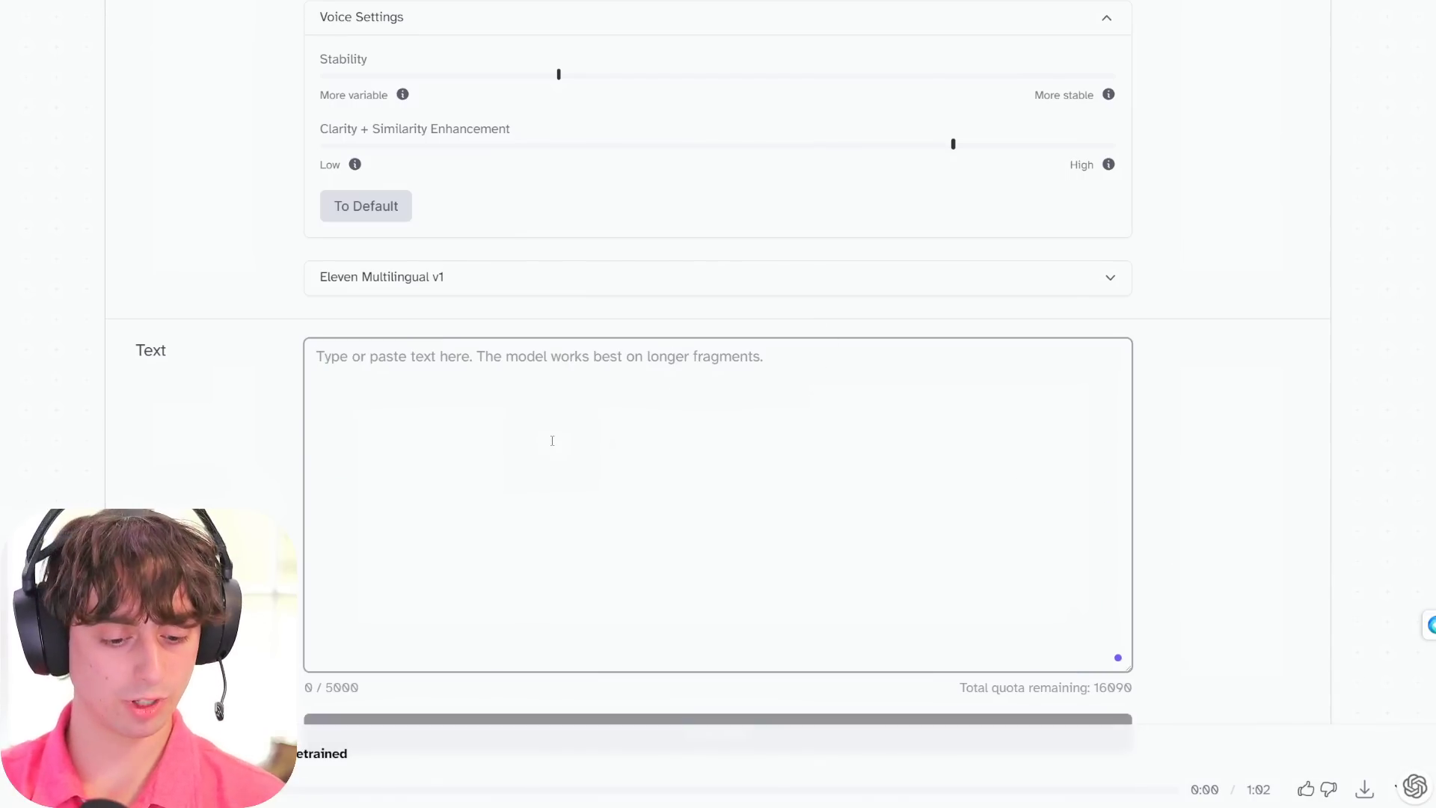
{"action": "key", "text": "ctrl+v"}
{"action": "scroll", "coordinate": [628, 461], "scroll_direction": "up", "scroll_amount": 5}
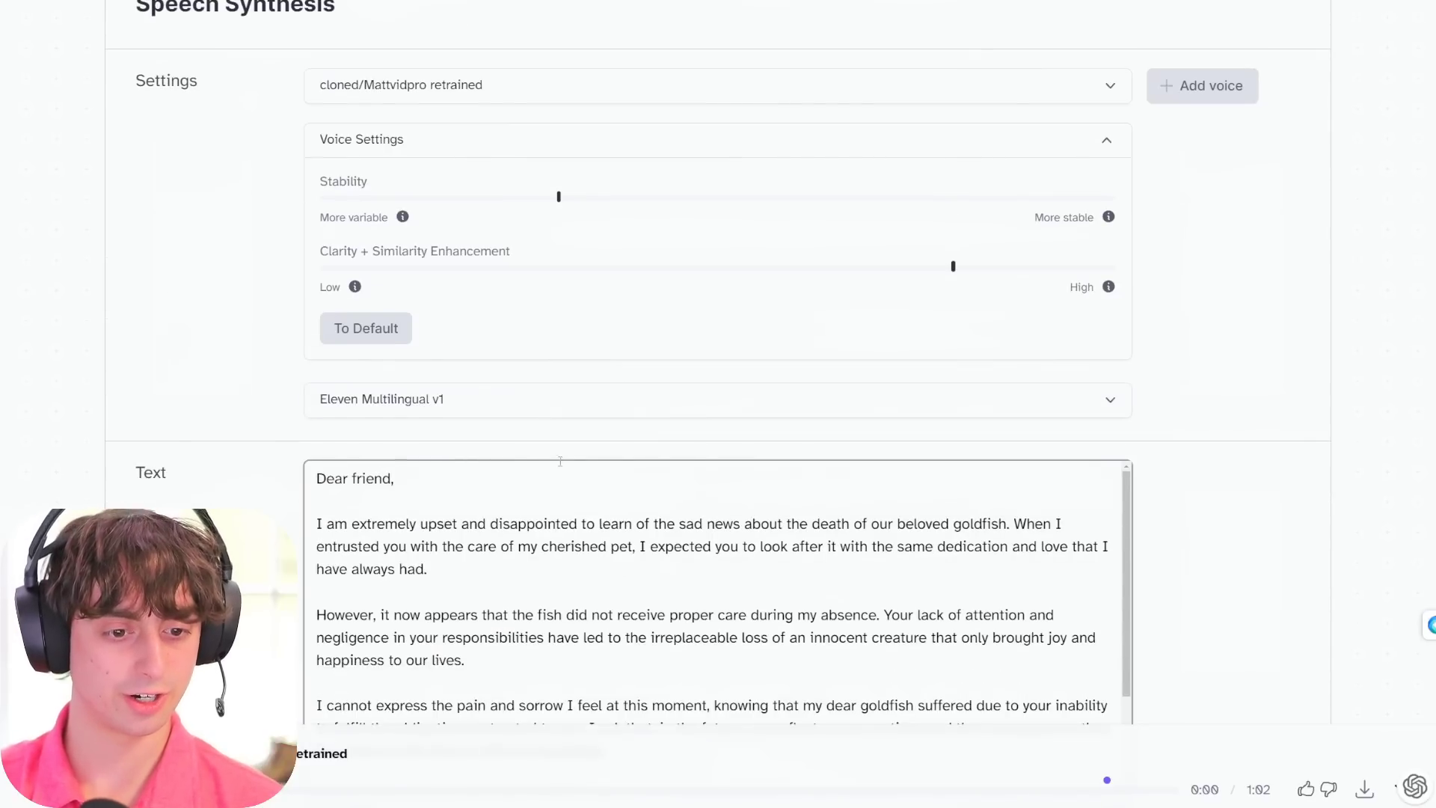
Go to VoiceLab and start adding a new voice with Voice Design
{"action": "scroll", "coordinate": [1160, 453], "scroll_direction": "down", "scroll_amount": 3}
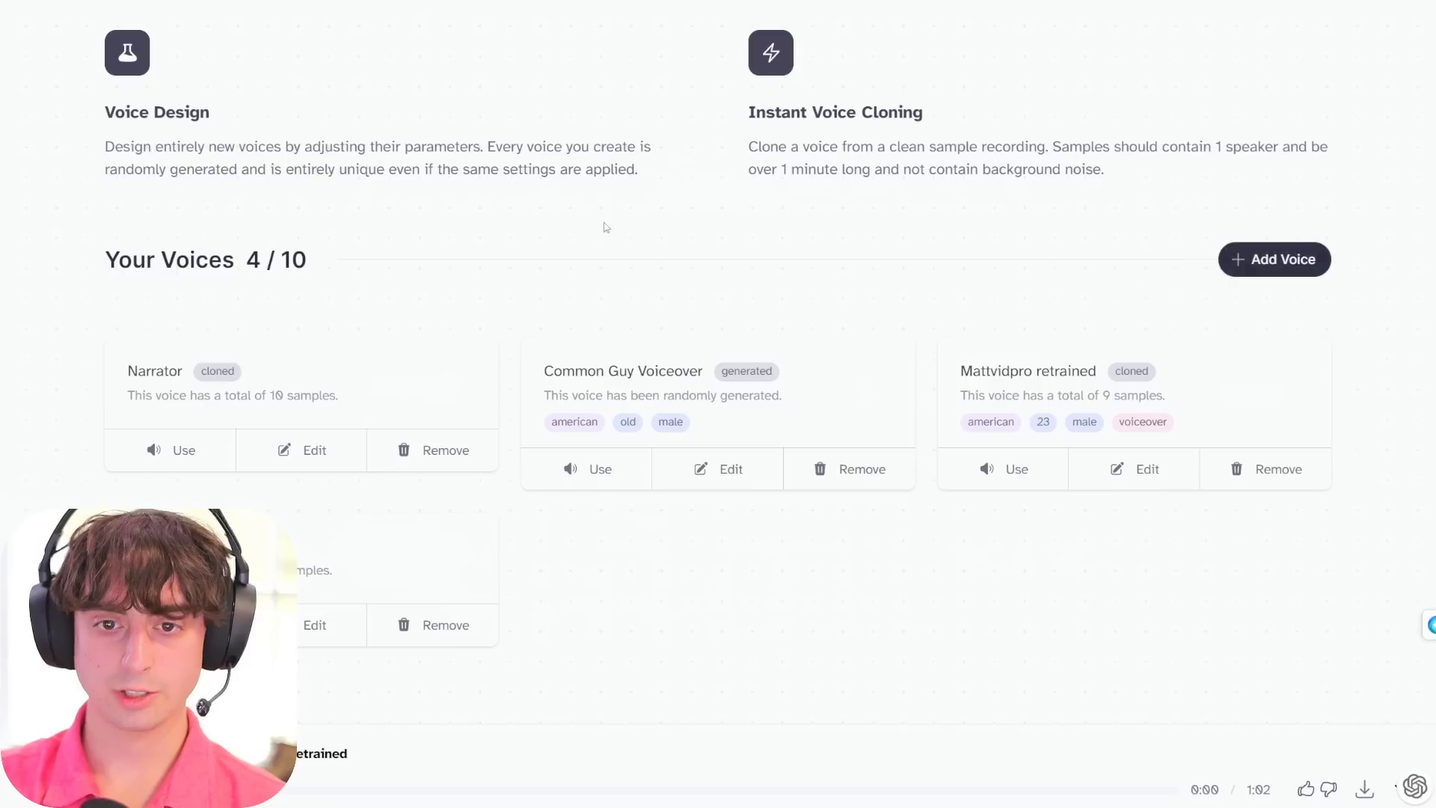
{"action": "scroll", "coordinate": [619, 216], "scroll_direction": "up", "scroll_amount": 4}
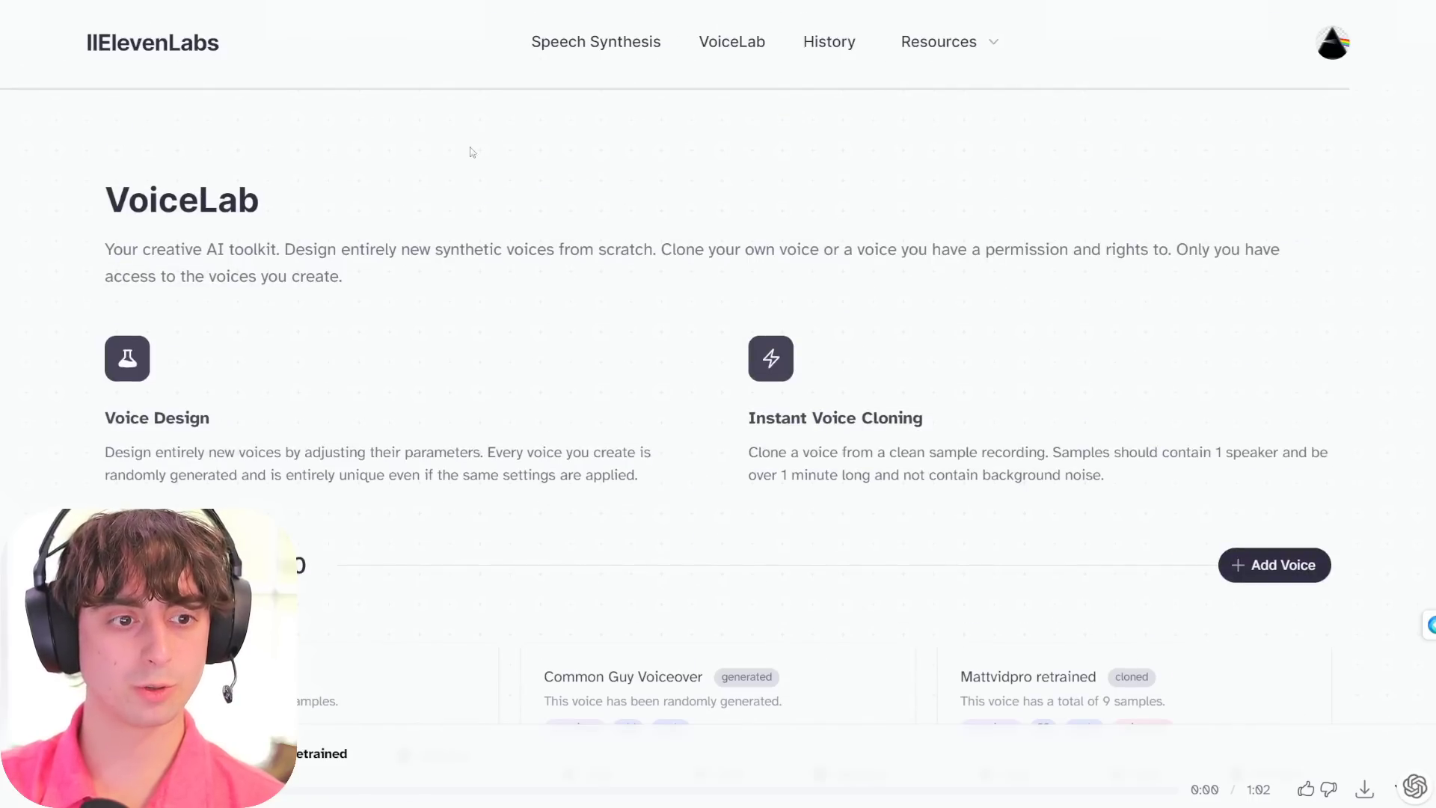
{"action": "left_click", "coordinate": [1248, 559]}
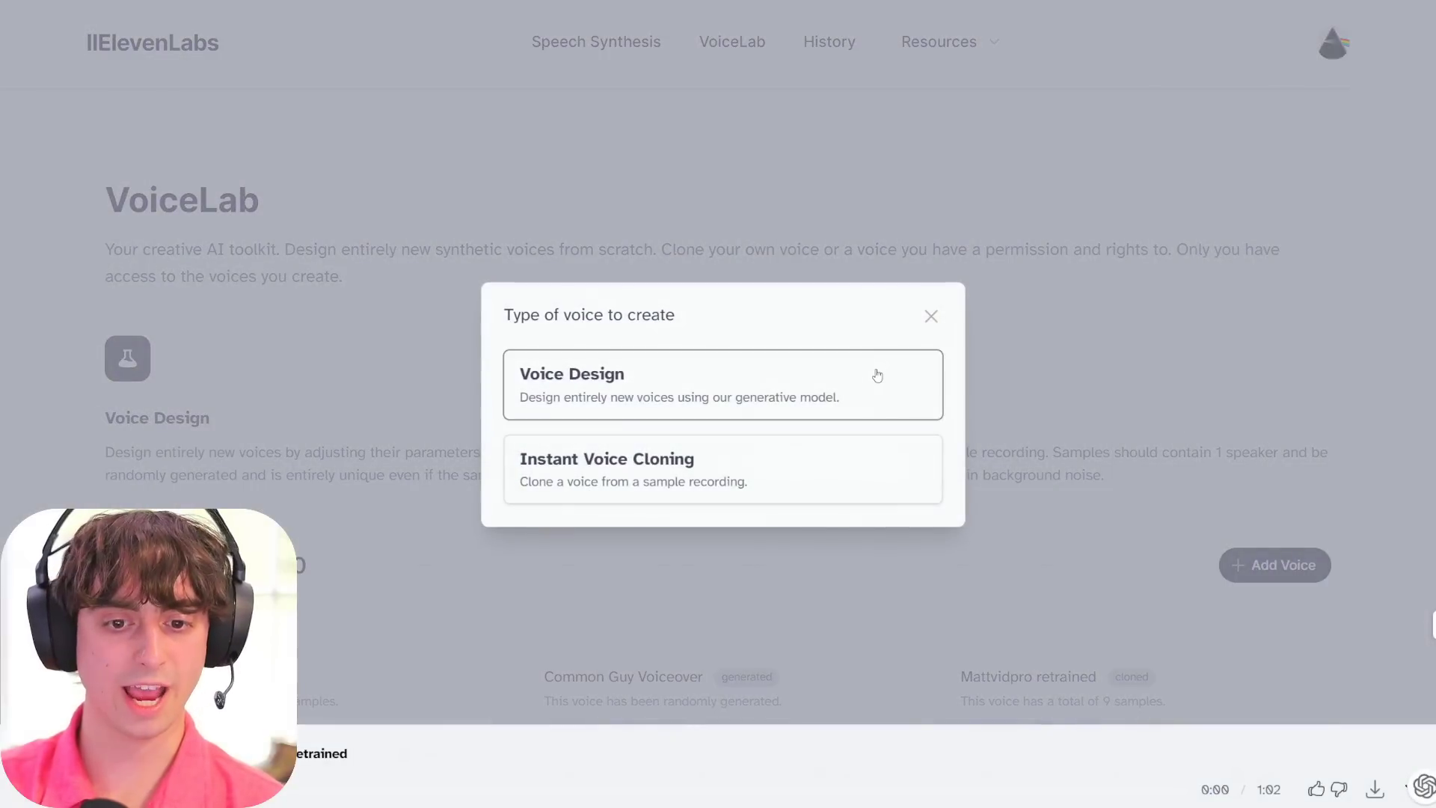
{"action": "left_click", "coordinate": [646, 397]}
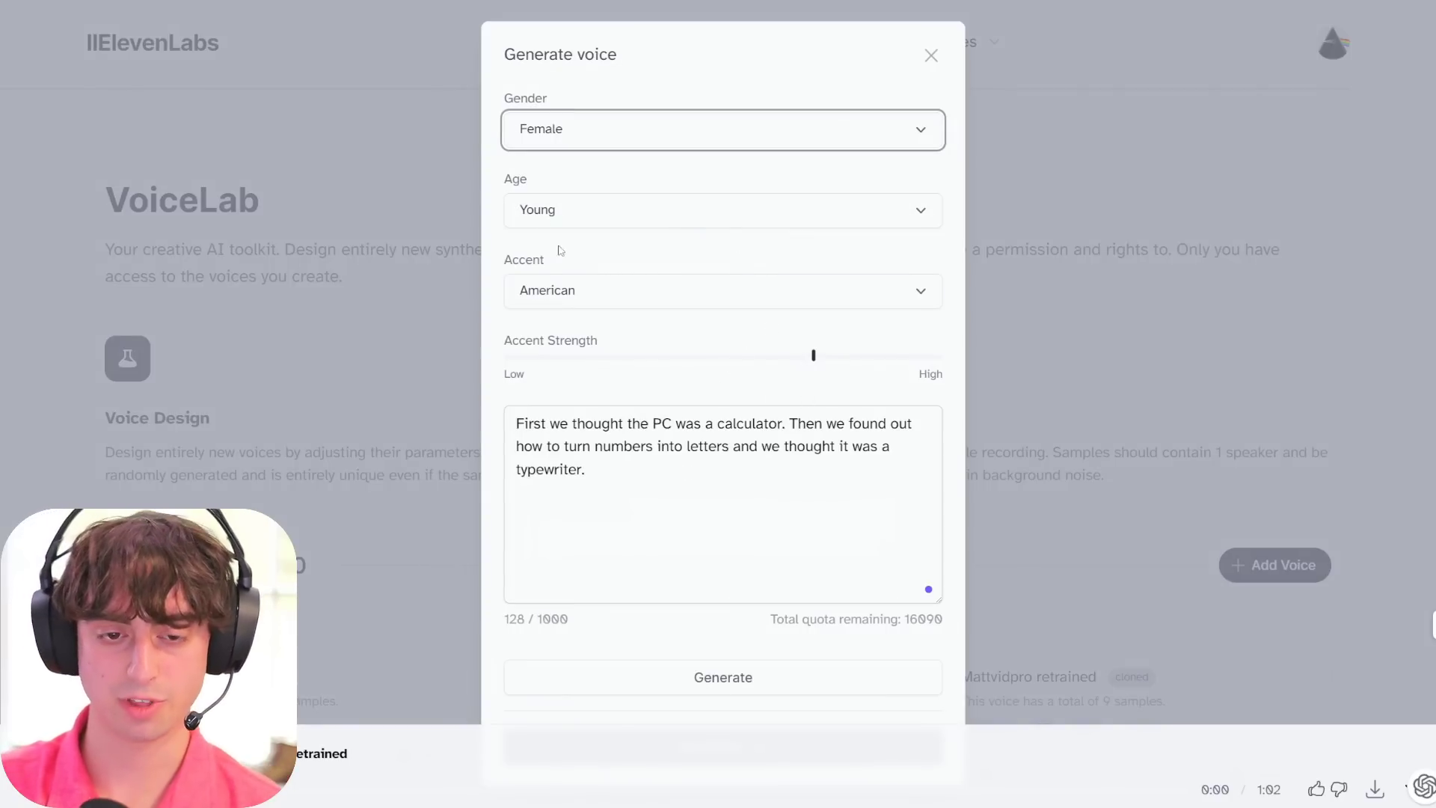
Set up a middle-aged male voice with a British accent, slightly raise the accent strength and generate a sample
{"action": "left_click", "coordinate": [576, 210]}
{"action": "left_click", "coordinate": [571, 276]}
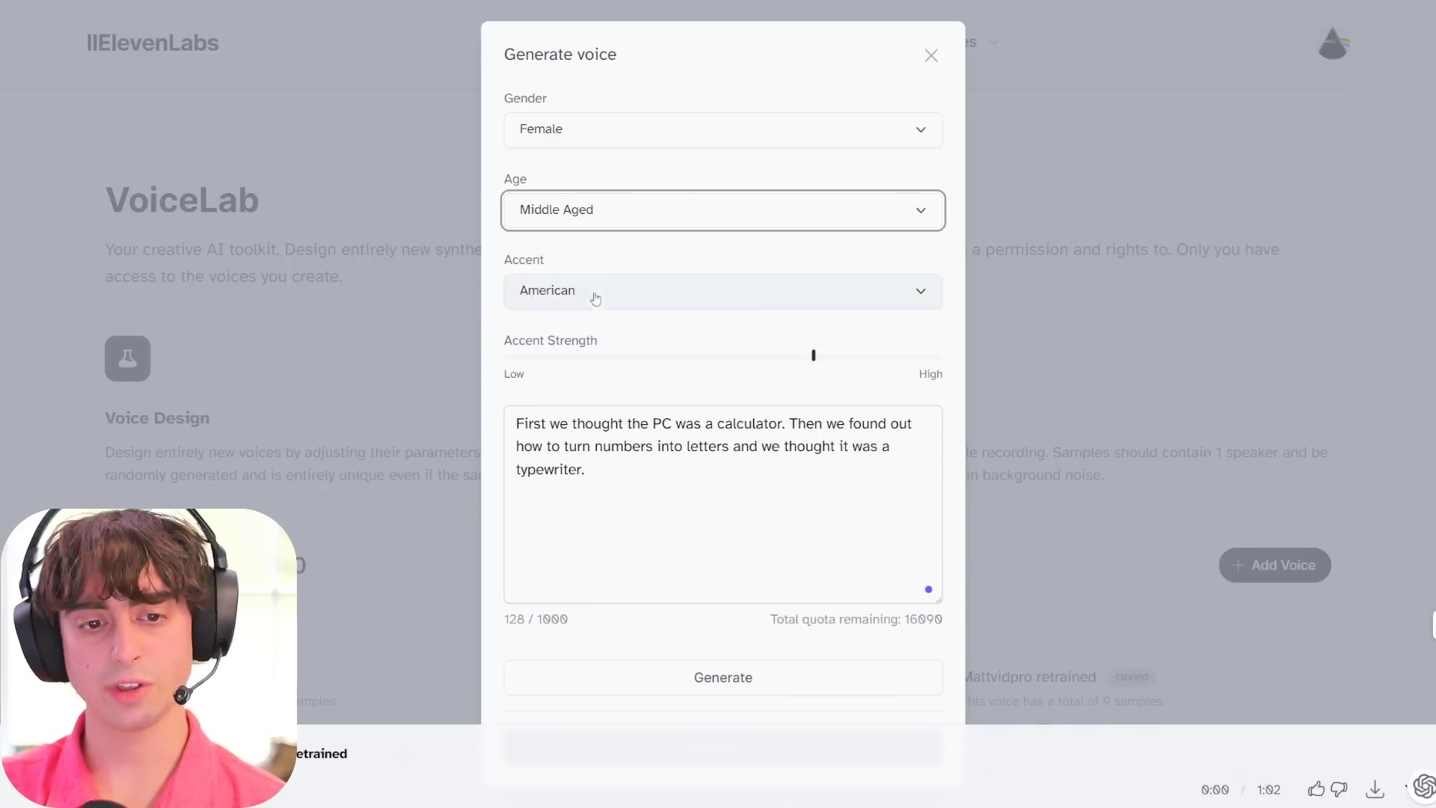
{"action": "left_click", "coordinate": [598, 292]}
{"action": "left_click", "coordinate": [599, 358]}
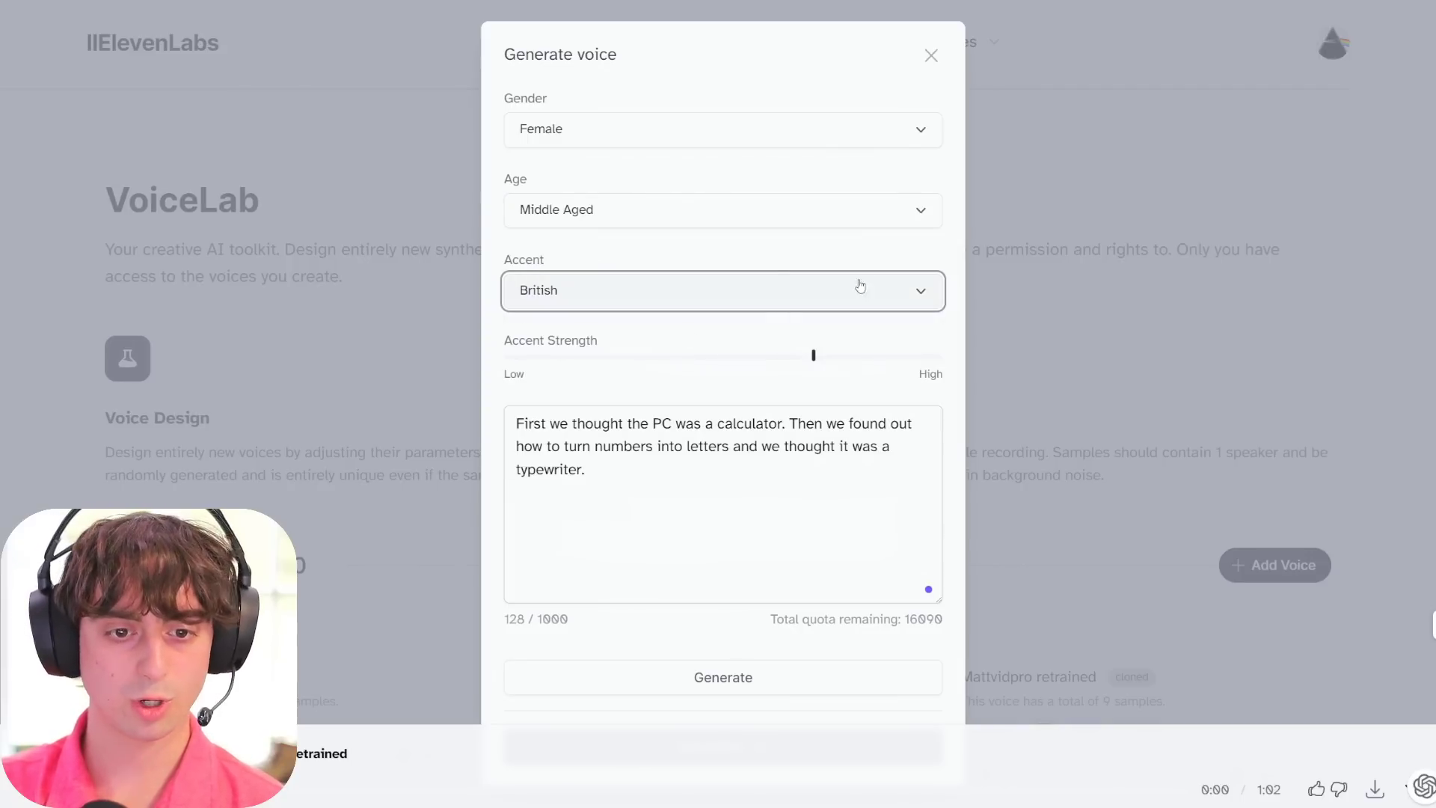
{"action": "left_click", "coordinate": [676, 147]}
{"action": "left_click", "coordinate": [632, 197]}
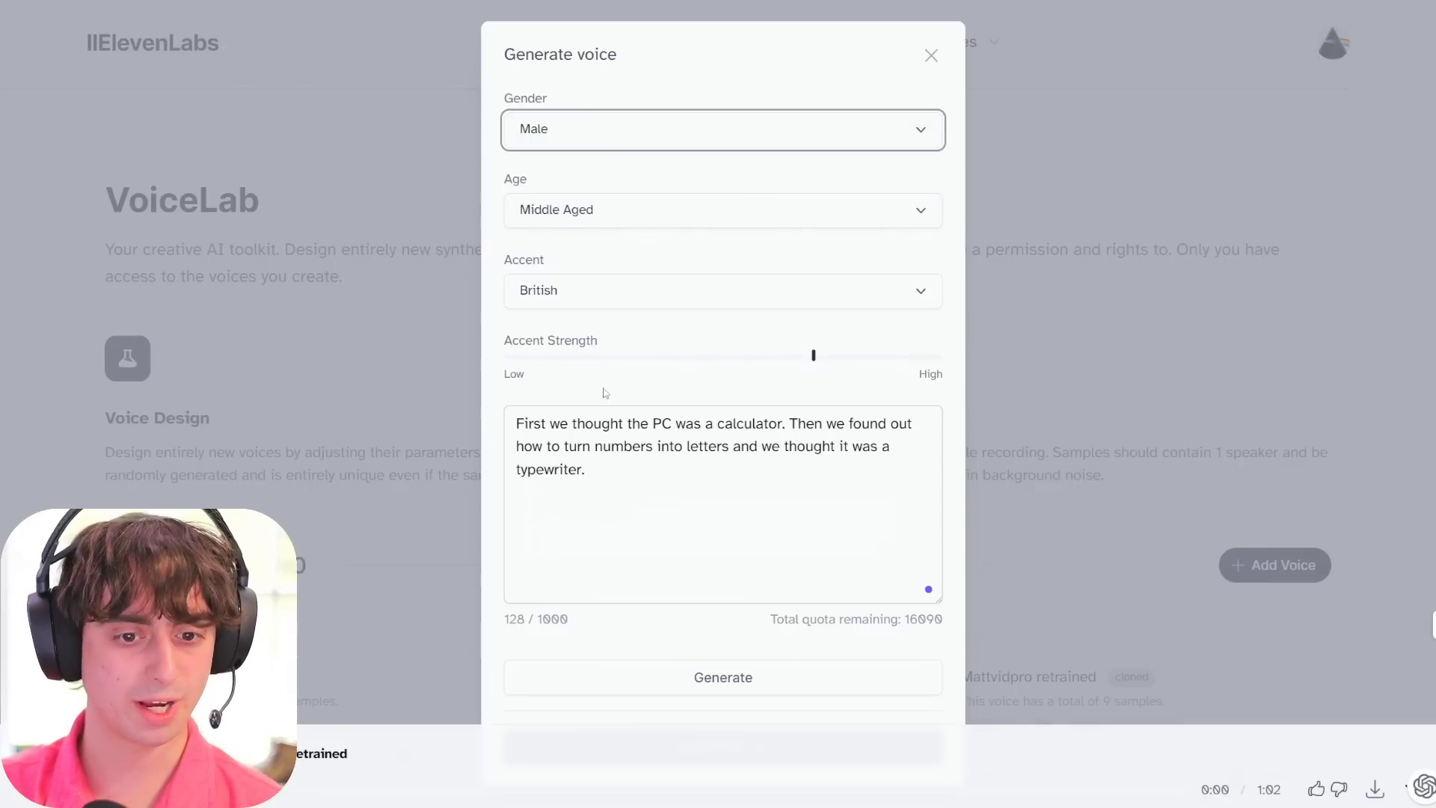
{"action": "left_click_drag", "start_coordinate": [830, 357], "coordinate": [851, 355]}
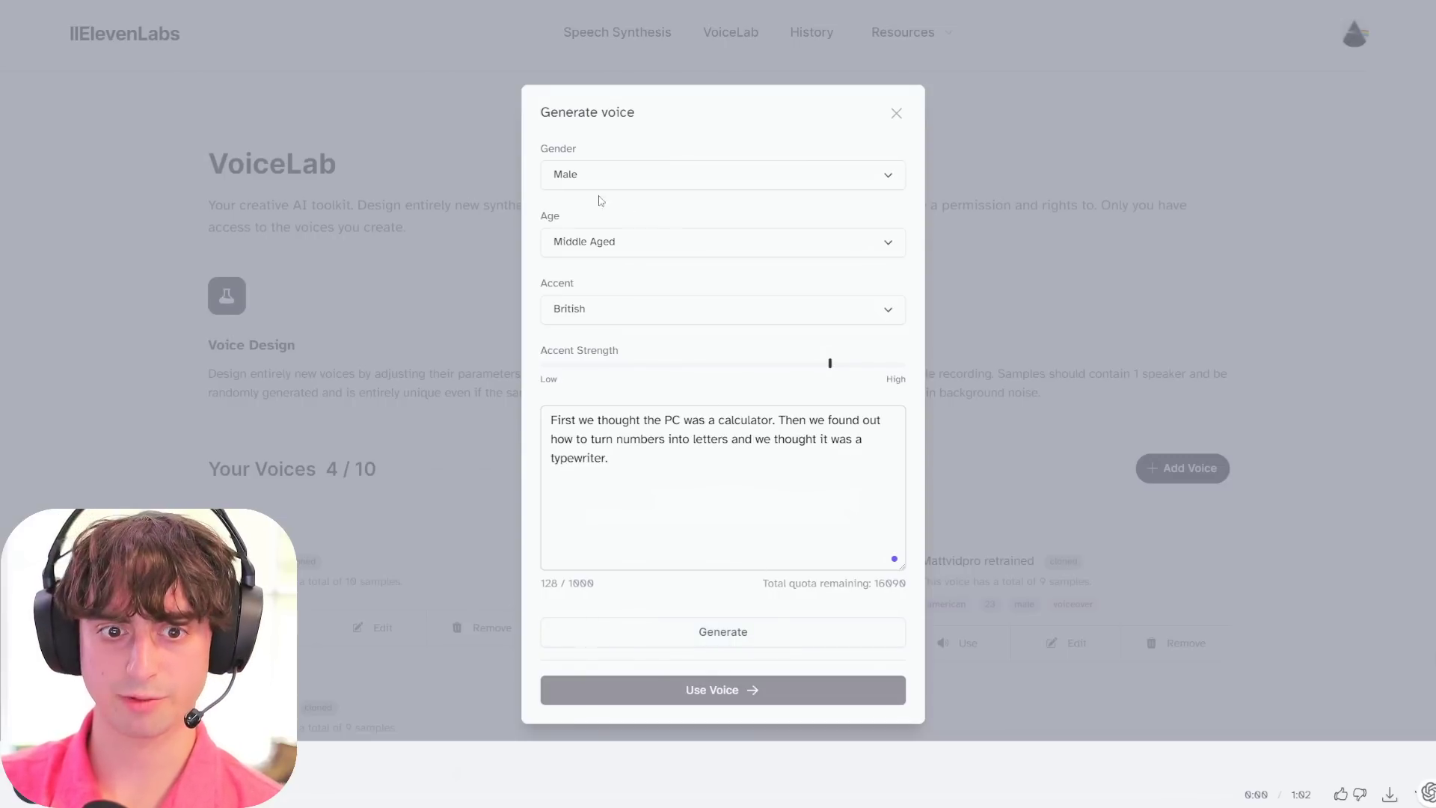
{"action": "left_click", "coordinate": [699, 631]}
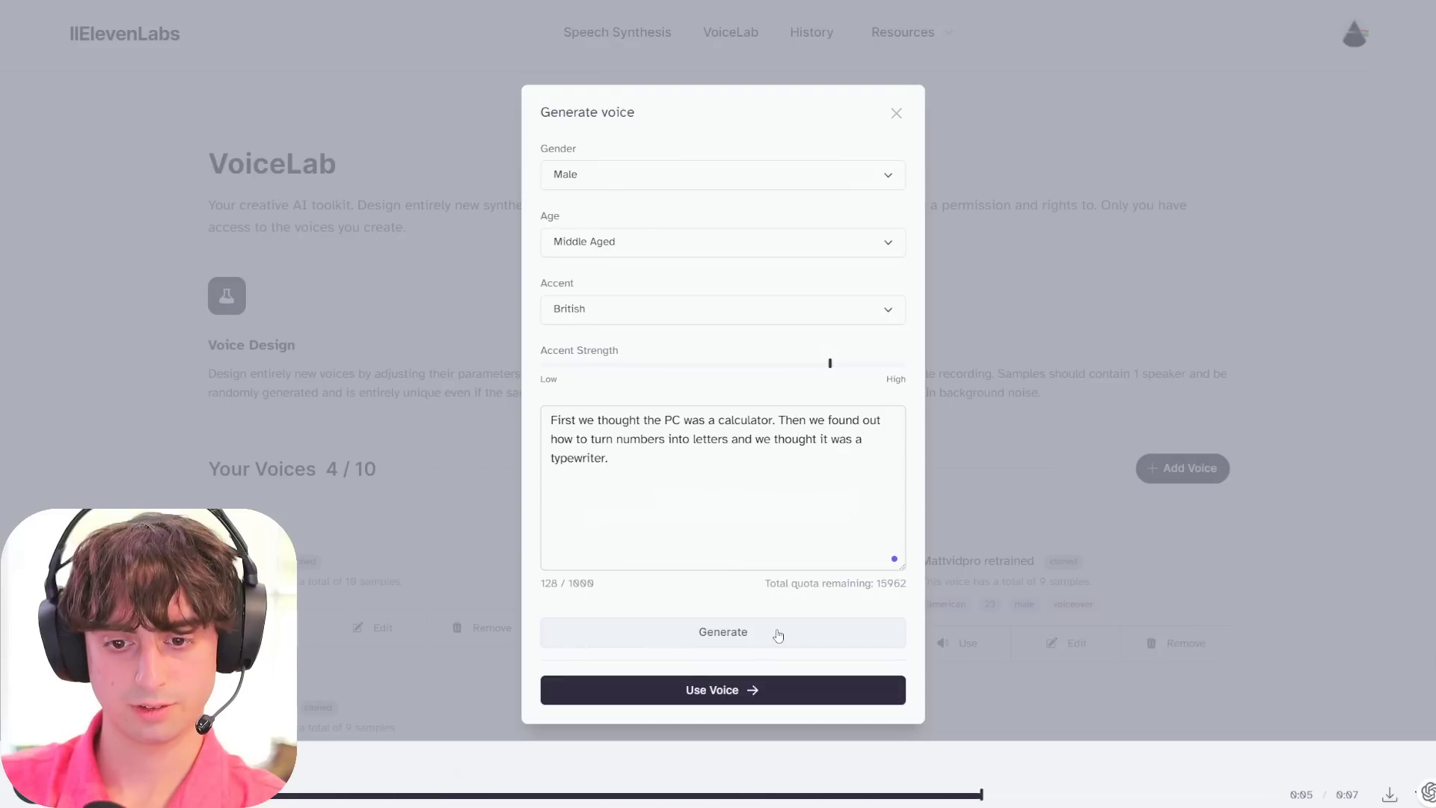
Try the Australian accent with generated samples, lowering the accent strength to near Low and moving it to about the middle
{"action": "left_click", "coordinate": [595, 309]}
{"action": "left_click", "coordinate": [600, 414]}
{"action": "left_click", "coordinate": [725, 632]}
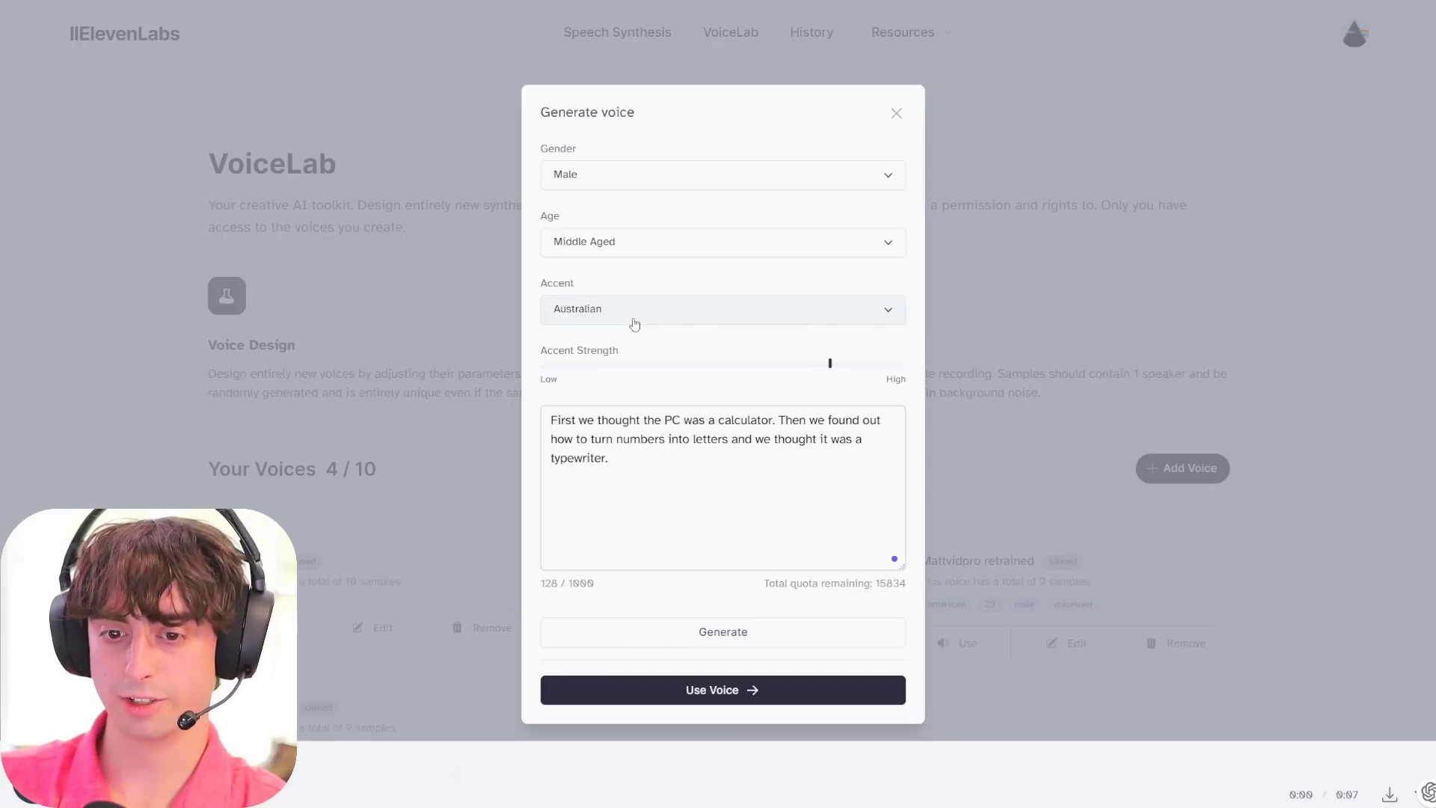
{"action": "left_click", "coordinate": [571, 364]}
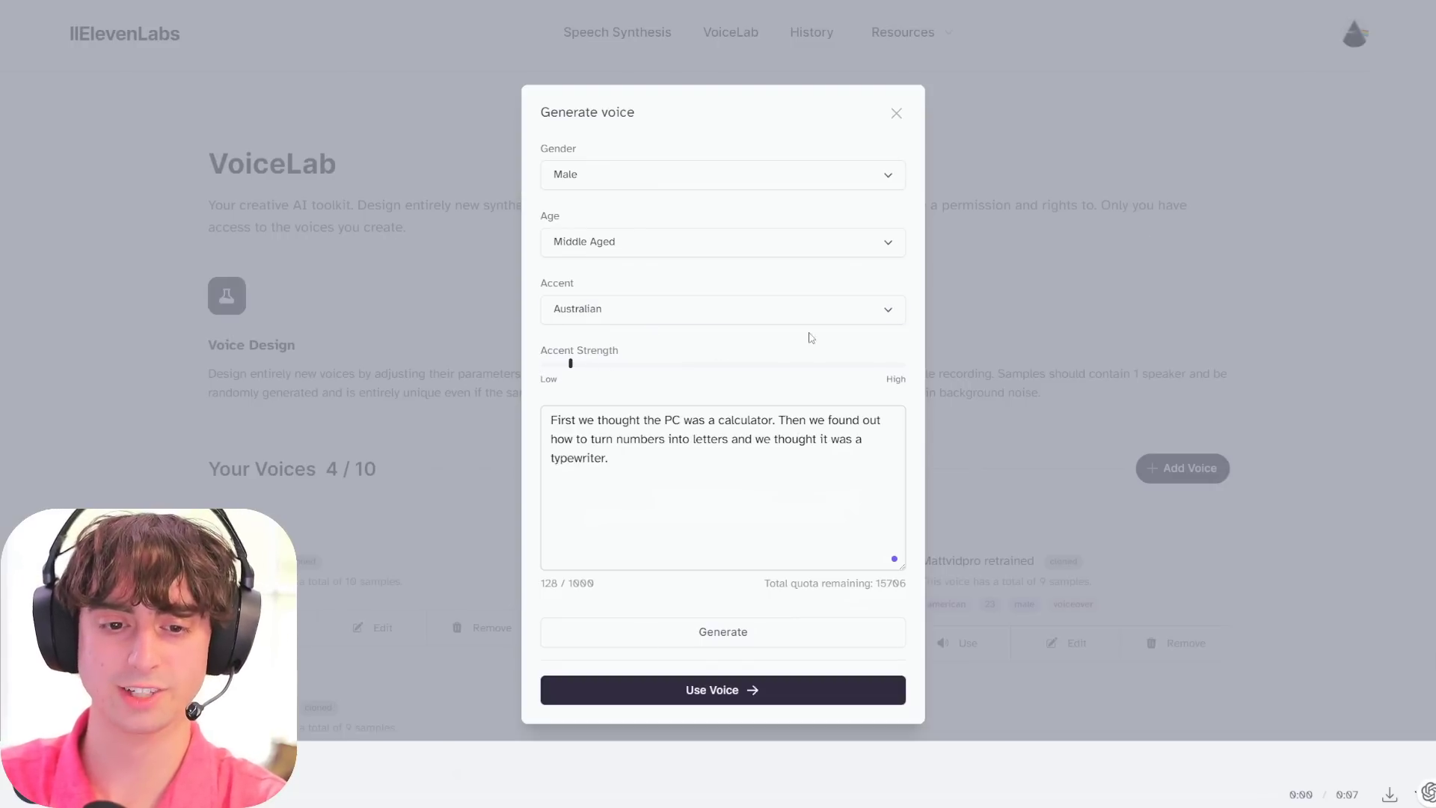
{"action": "left_click_drag", "start_coordinate": [724, 364], "coordinate": [708, 364]}
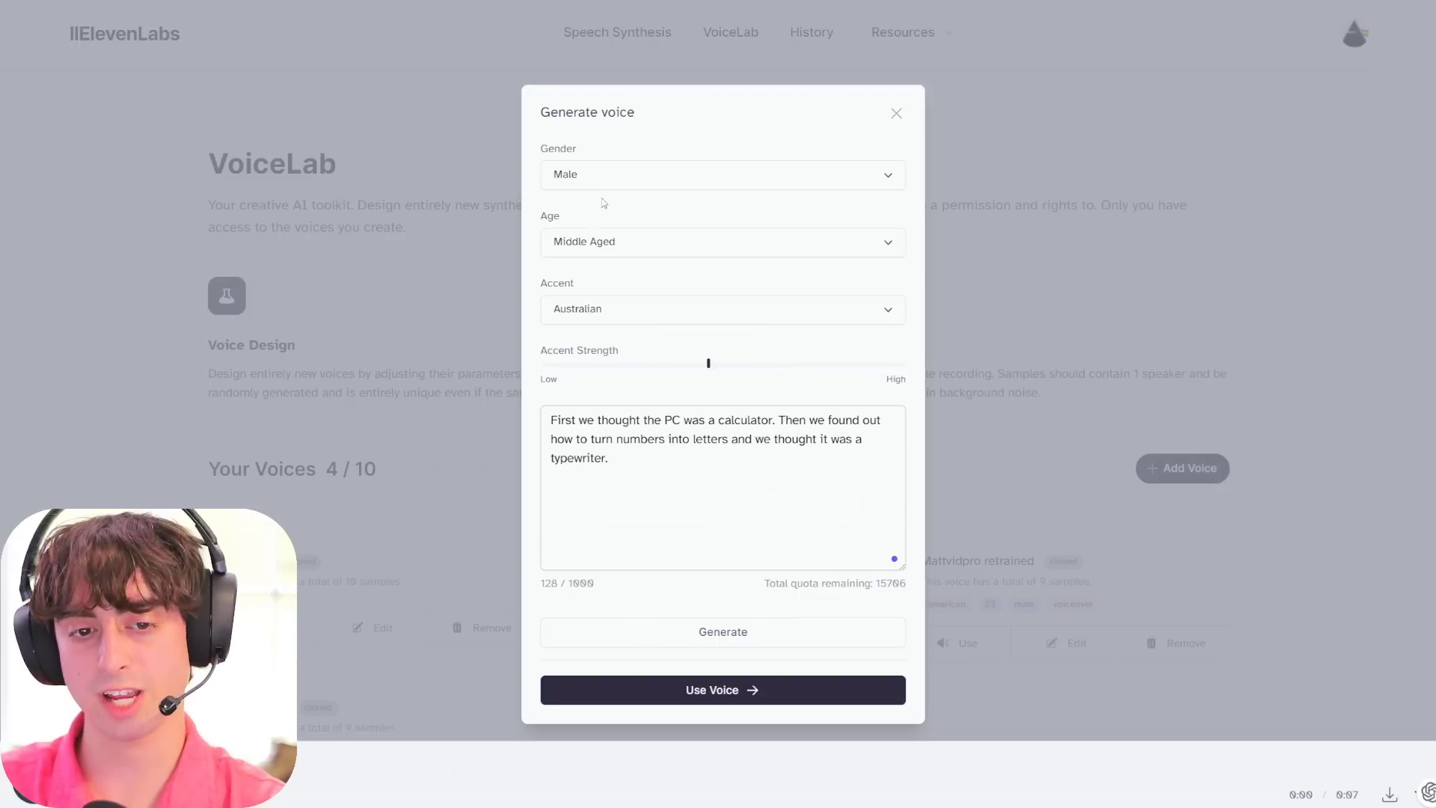
Set the voice's age to Old and its accent to American at the highest accent strength, and generate a sample
{"action": "left_click", "coordinate": [628, 243]}
{"action": "left_click", "coordinate": [628, 276]}
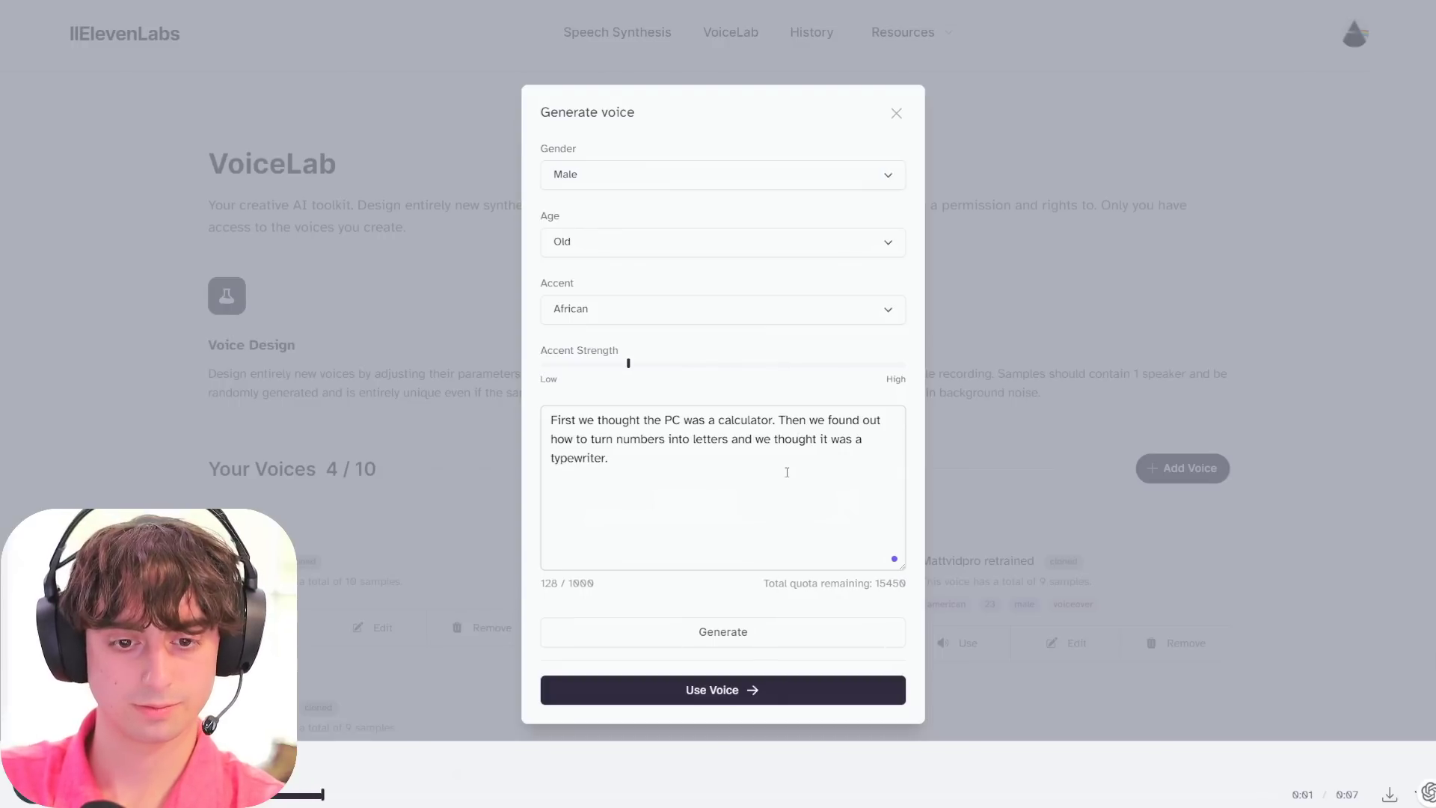
{"action": "left_click", "coordinate": [689, 321]}
{"action": "left_click_drag", "start_coordinate": [628, 363], "coordinate": [1078, 376]}
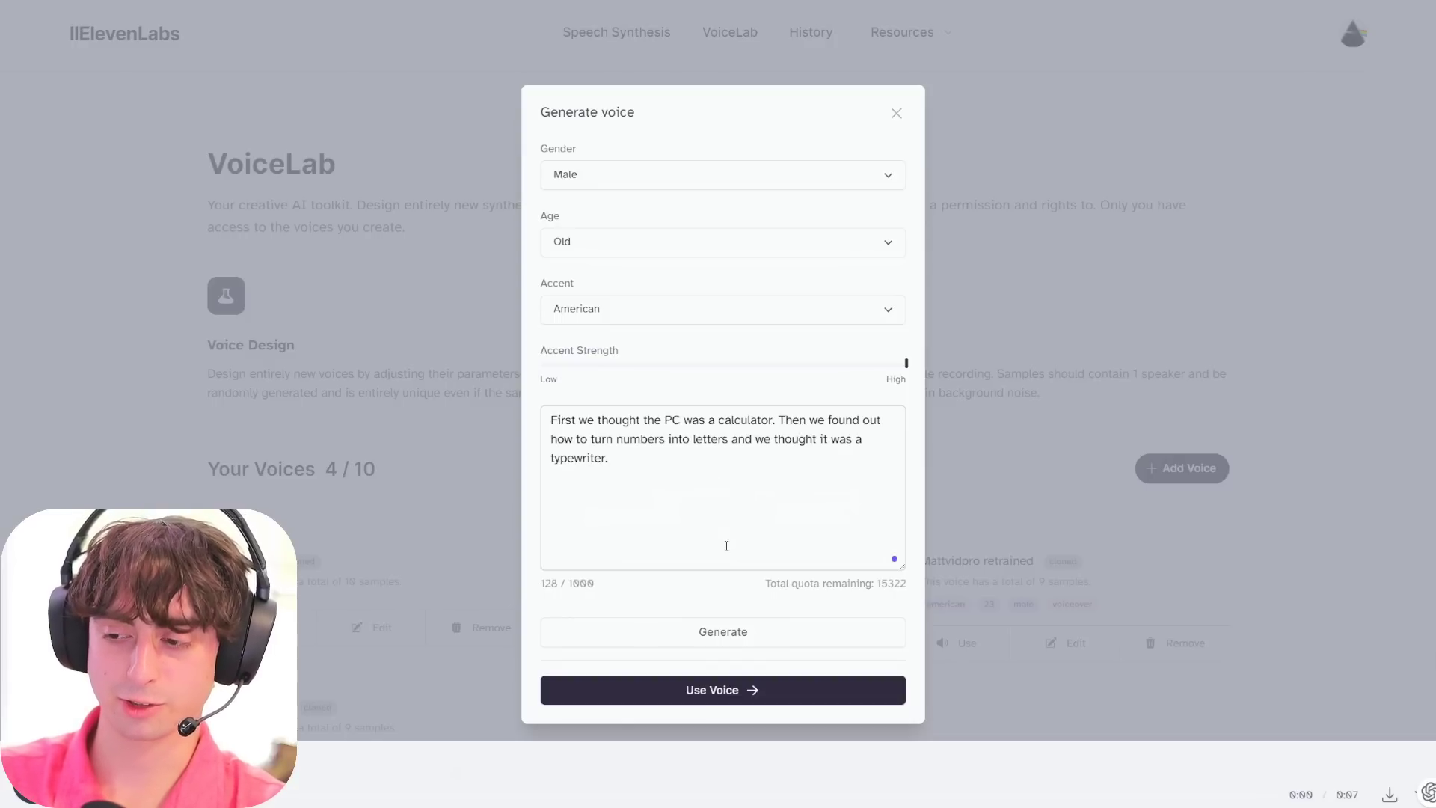
Accept the generated voice, name it "Pacer Test" and create it
{"action": "left_click", "coordinate": [805, 706]}
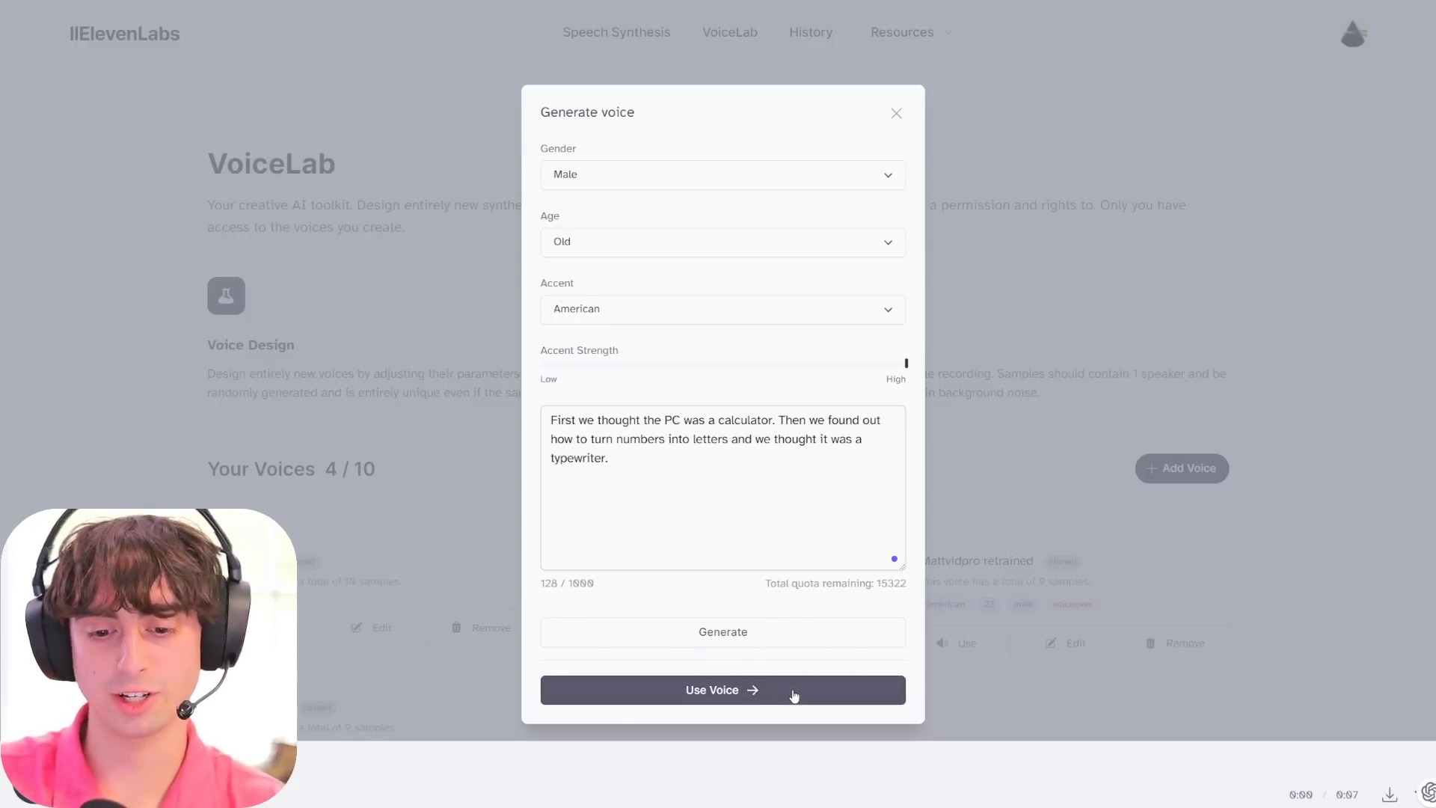
{"action": "type", "text": "Pacer Test"}
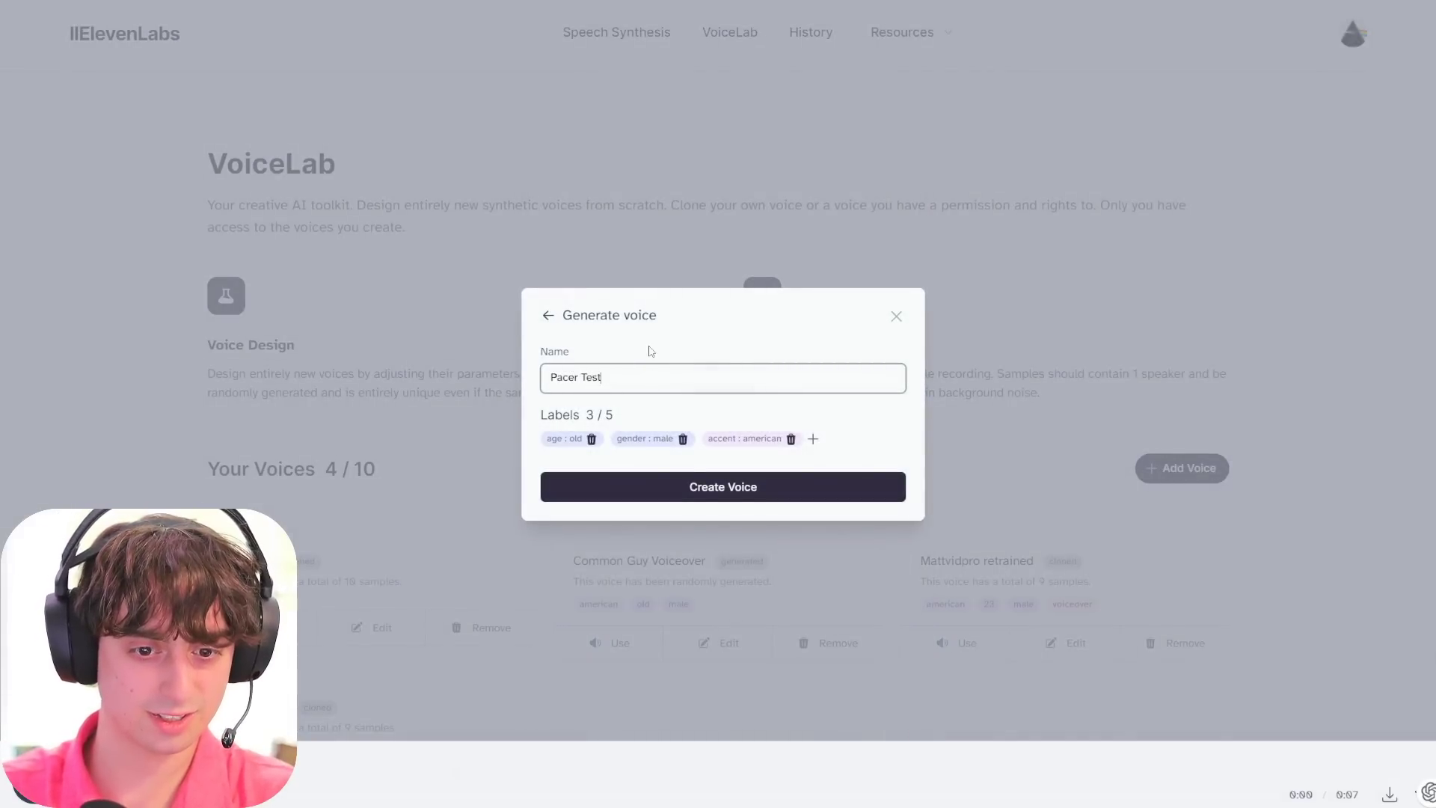
{"action": "left_click", "coordinate": [810, 495]}
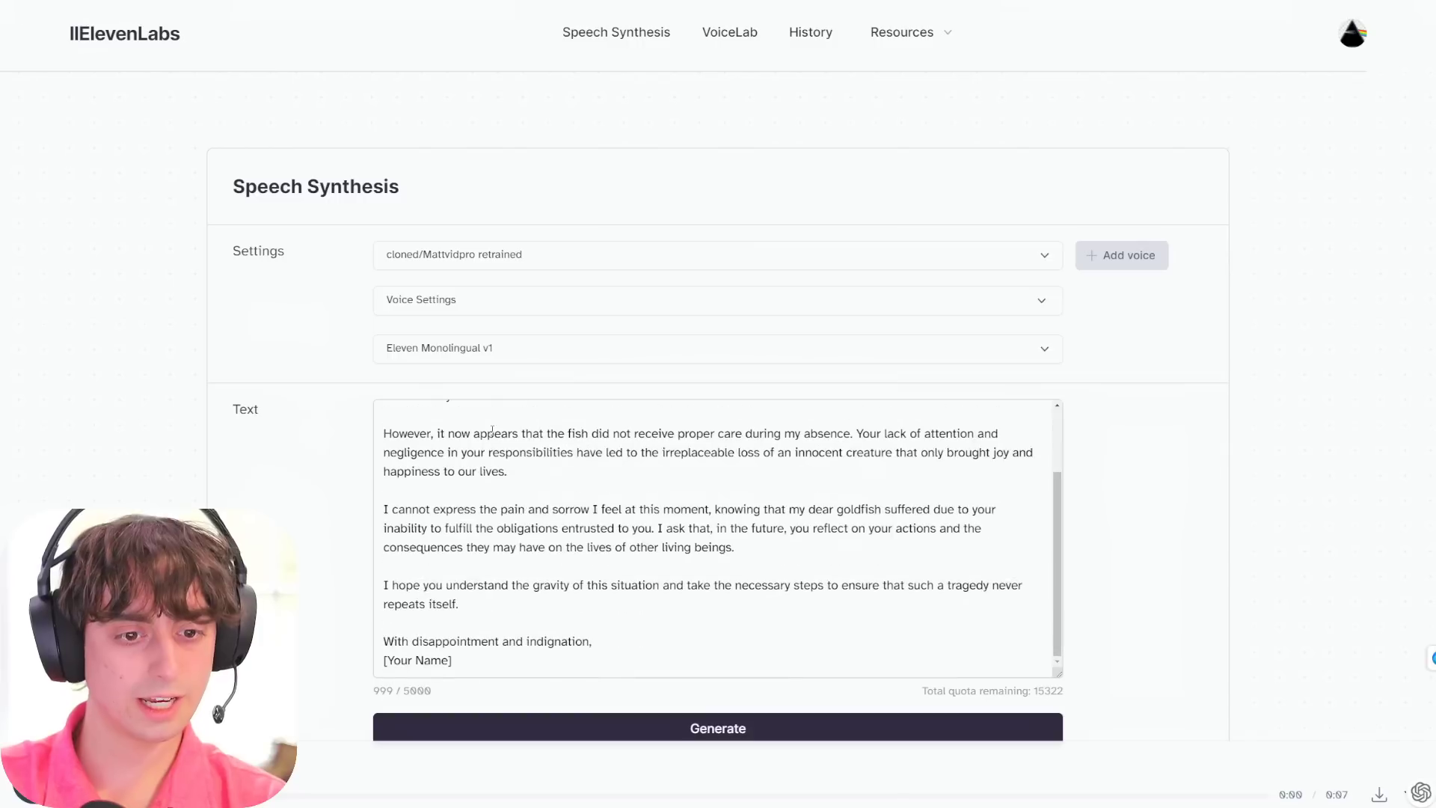
Choose the generated/Pacer Test voice in Speech Synthesis and generate the English goldfish letter with Eleven Monolingual v1
{"action": "scroll", "coordinate": [492, 430], "scroll_direction": "up", "scroll_amount": 3}
{"action": "left_click", "coordinate": [464, 258]}
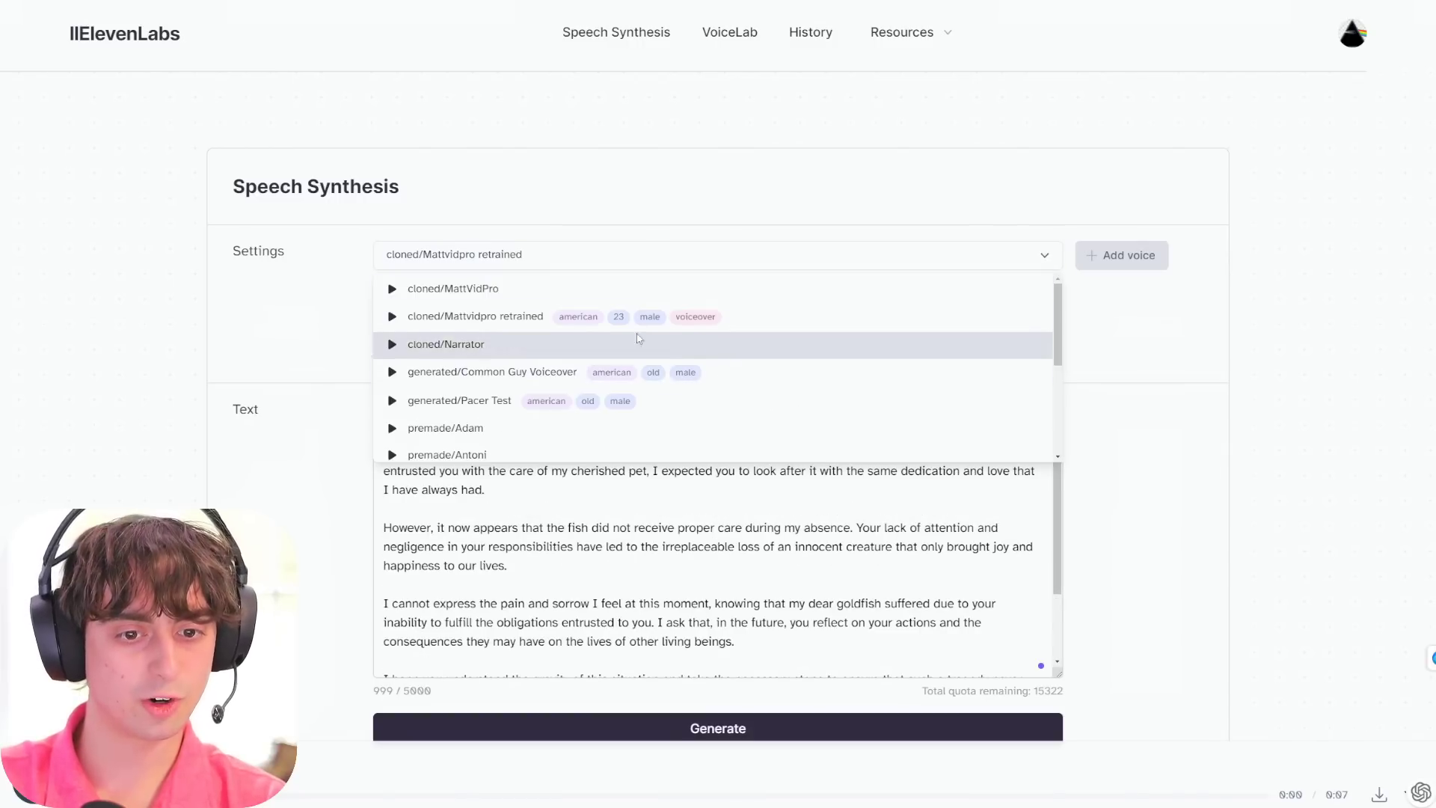
{"action": "left_click", "coordinate": [584, 401]}
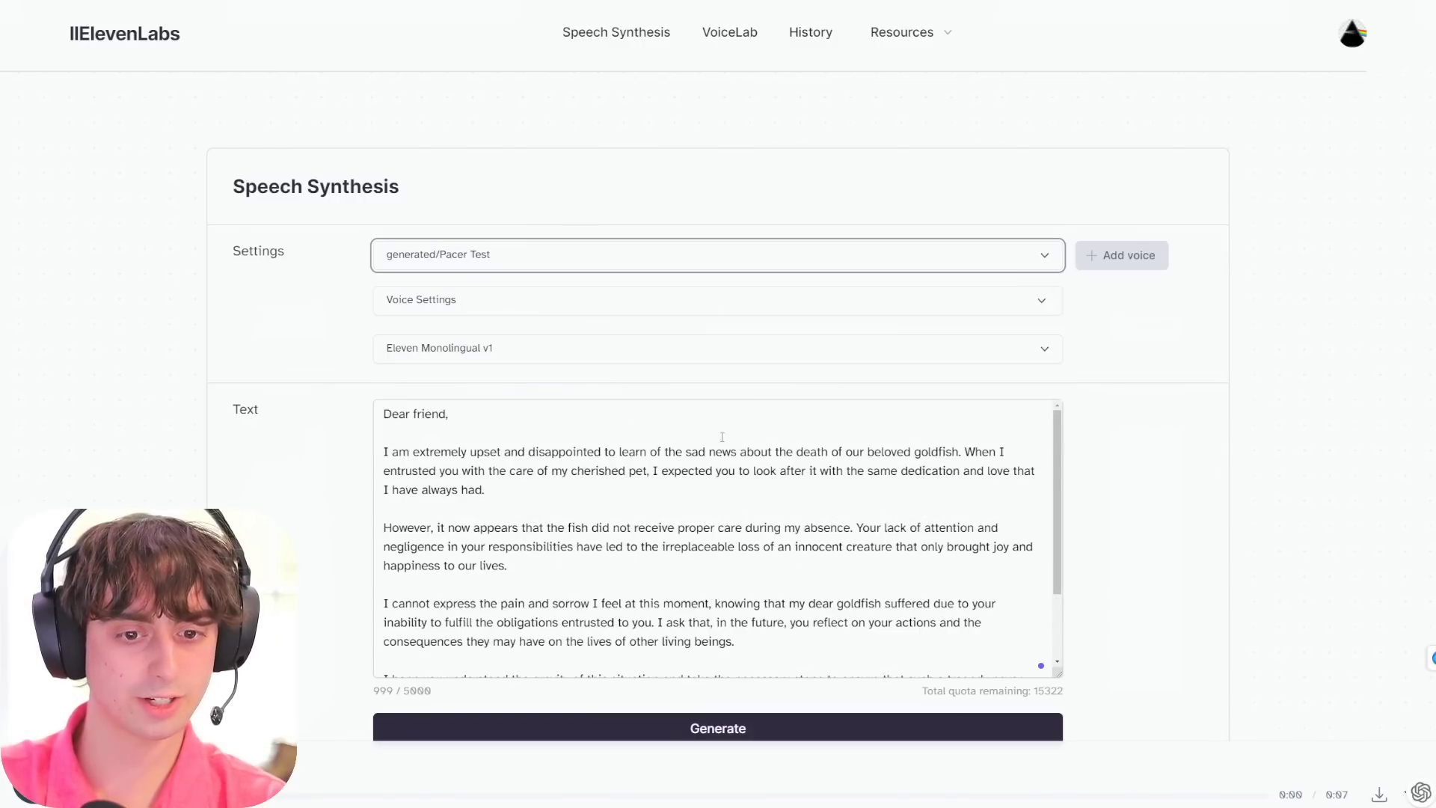
{"action": "scroll", "coordinate": [773, 441], "scroll_direction": "down", "scroll_amount": 3}
{"action": "scroll", "coordinate": [773, 441], "scroll_direction": "up", "scroll_amount": 3}
{"action": "scroll", "coordinate": [1073, 440], "scroll_direction": "down", "scroll_amount": 2}
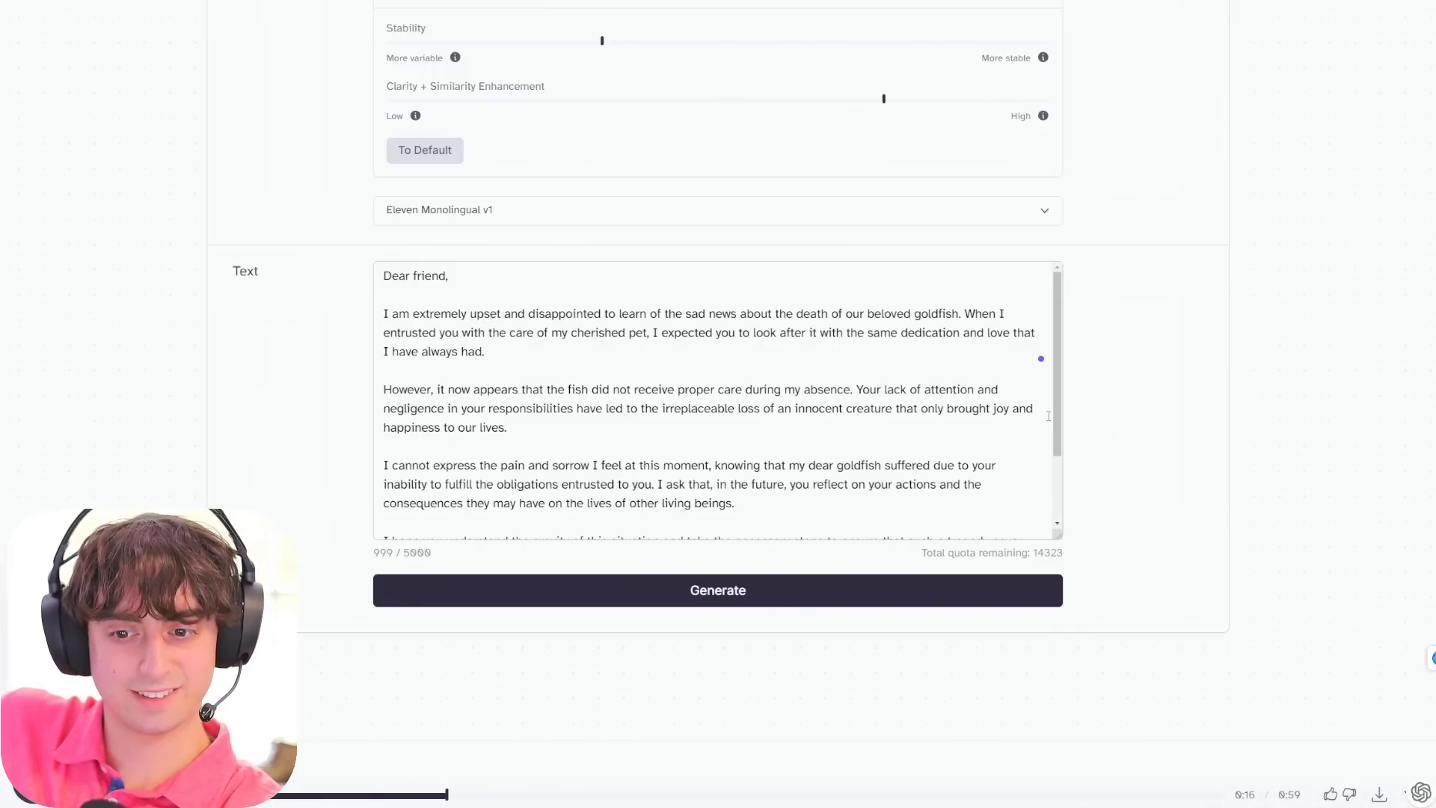
{"action": "scroll", "coordinate": [1040, 379], "scroll_direction": "down", "scroll_amount": 3}
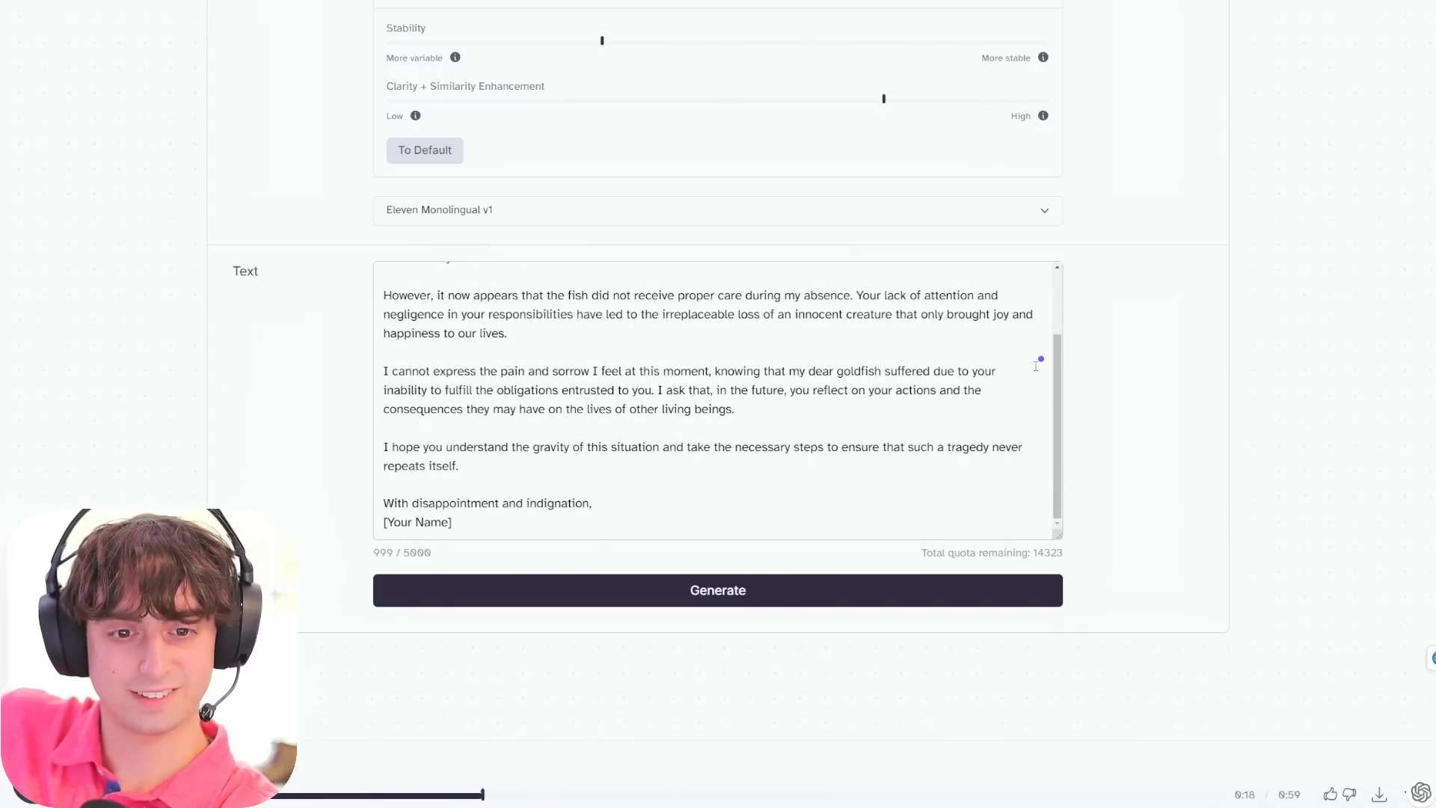